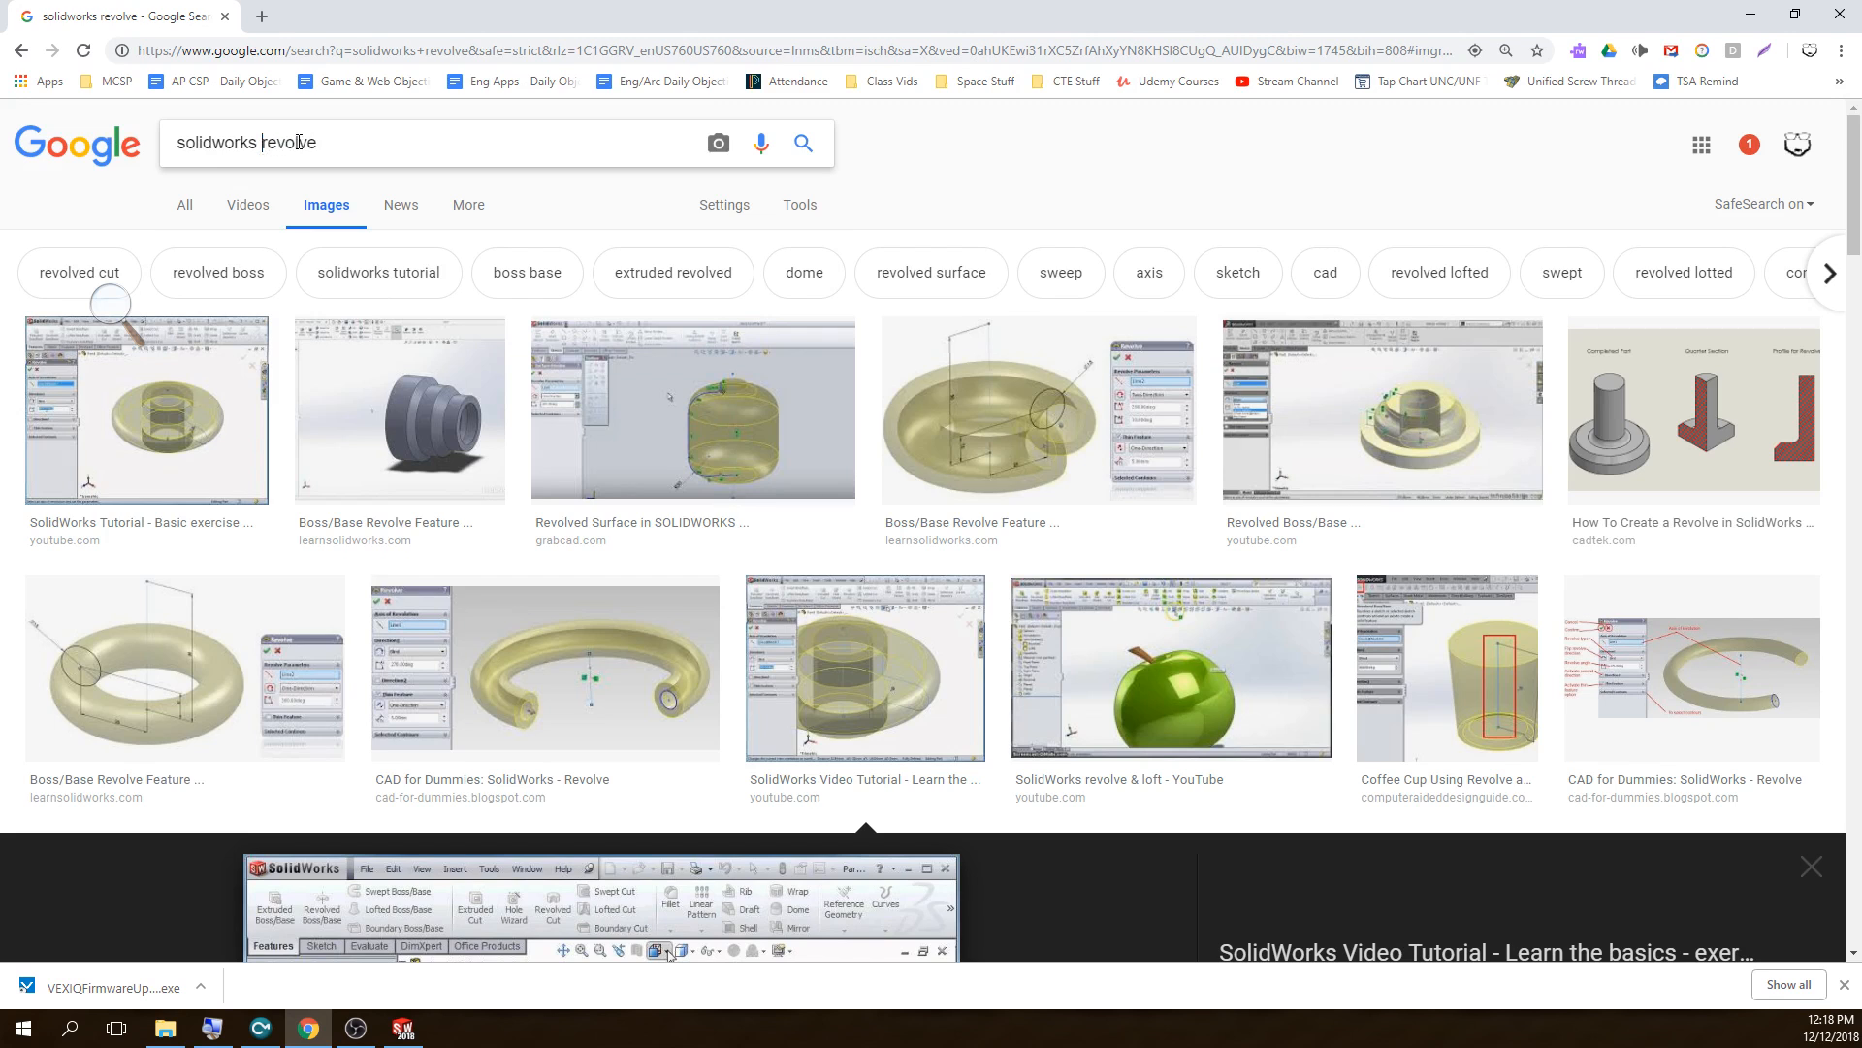
- Examine the candle stick, revolved surface and BBS LM wheel examples in the SolidWorks revolve image results
double_click(231, 145)
double_click(294, 147)
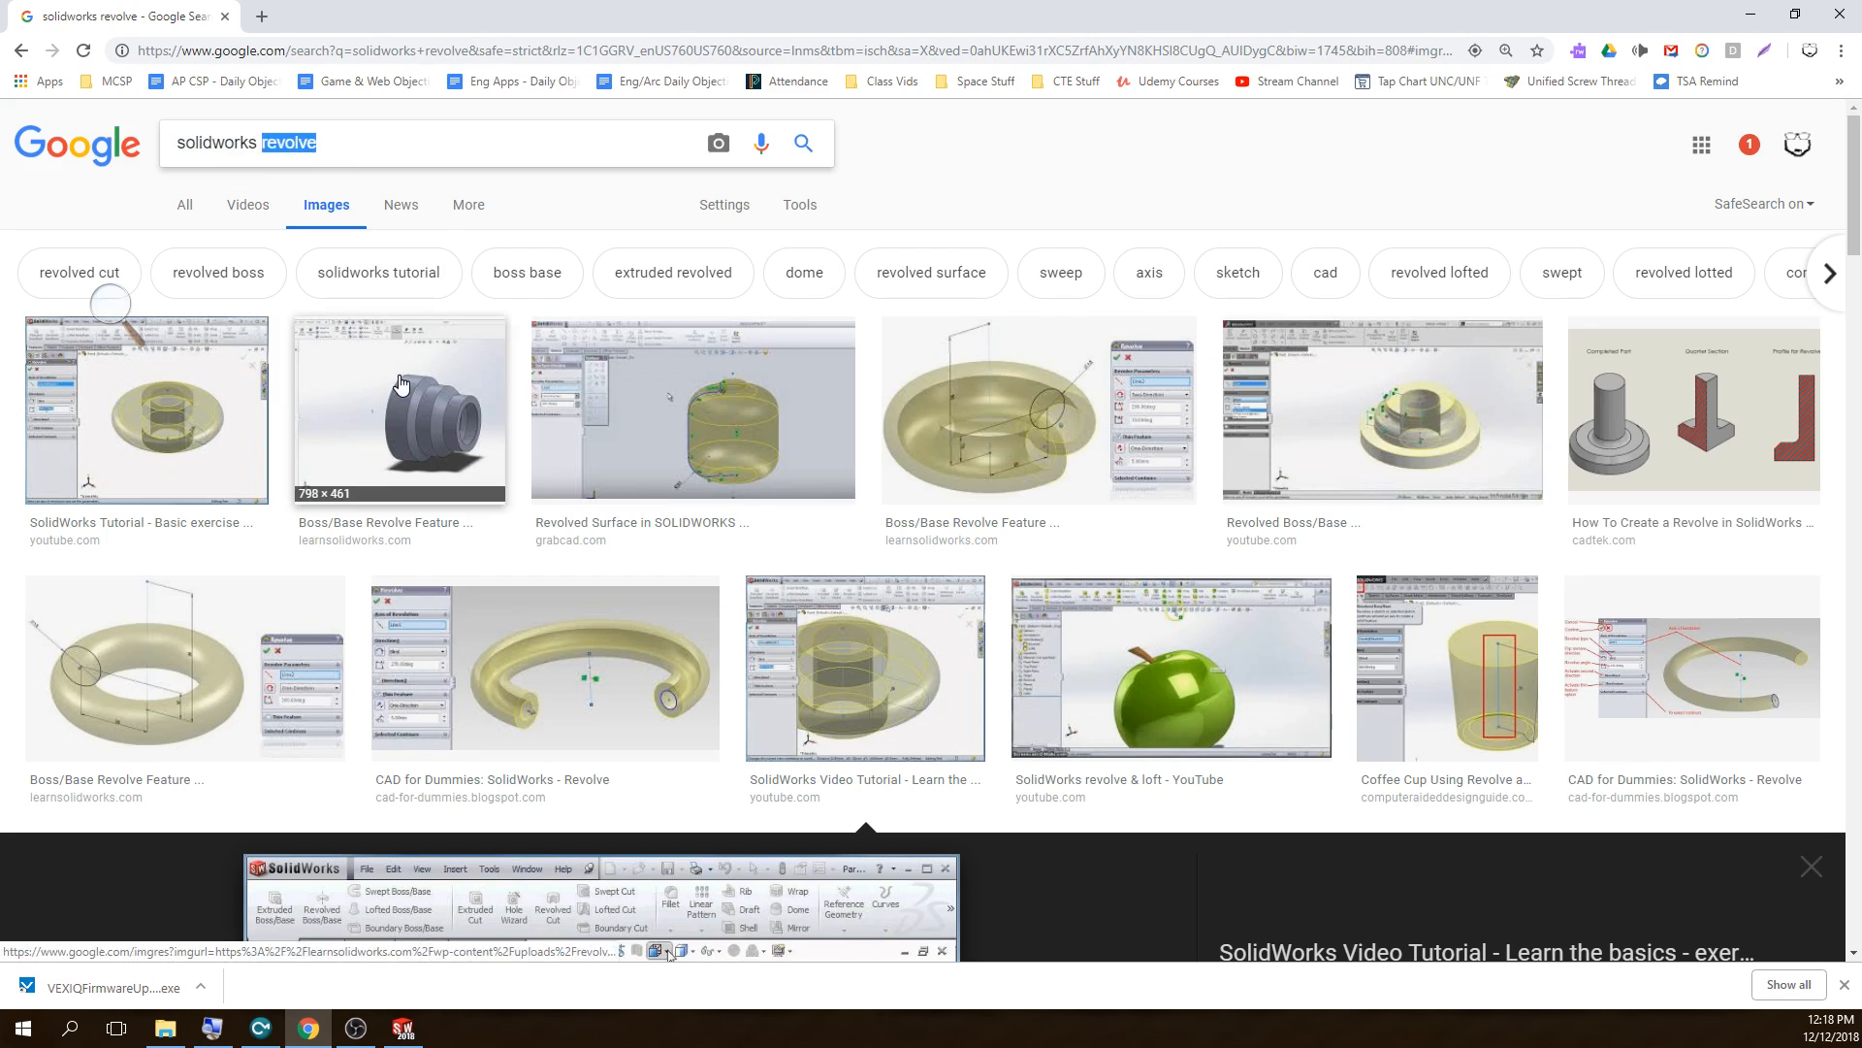
scroll(1067, 519, "down", 3)
scroll(1057, 529, "down", 3)
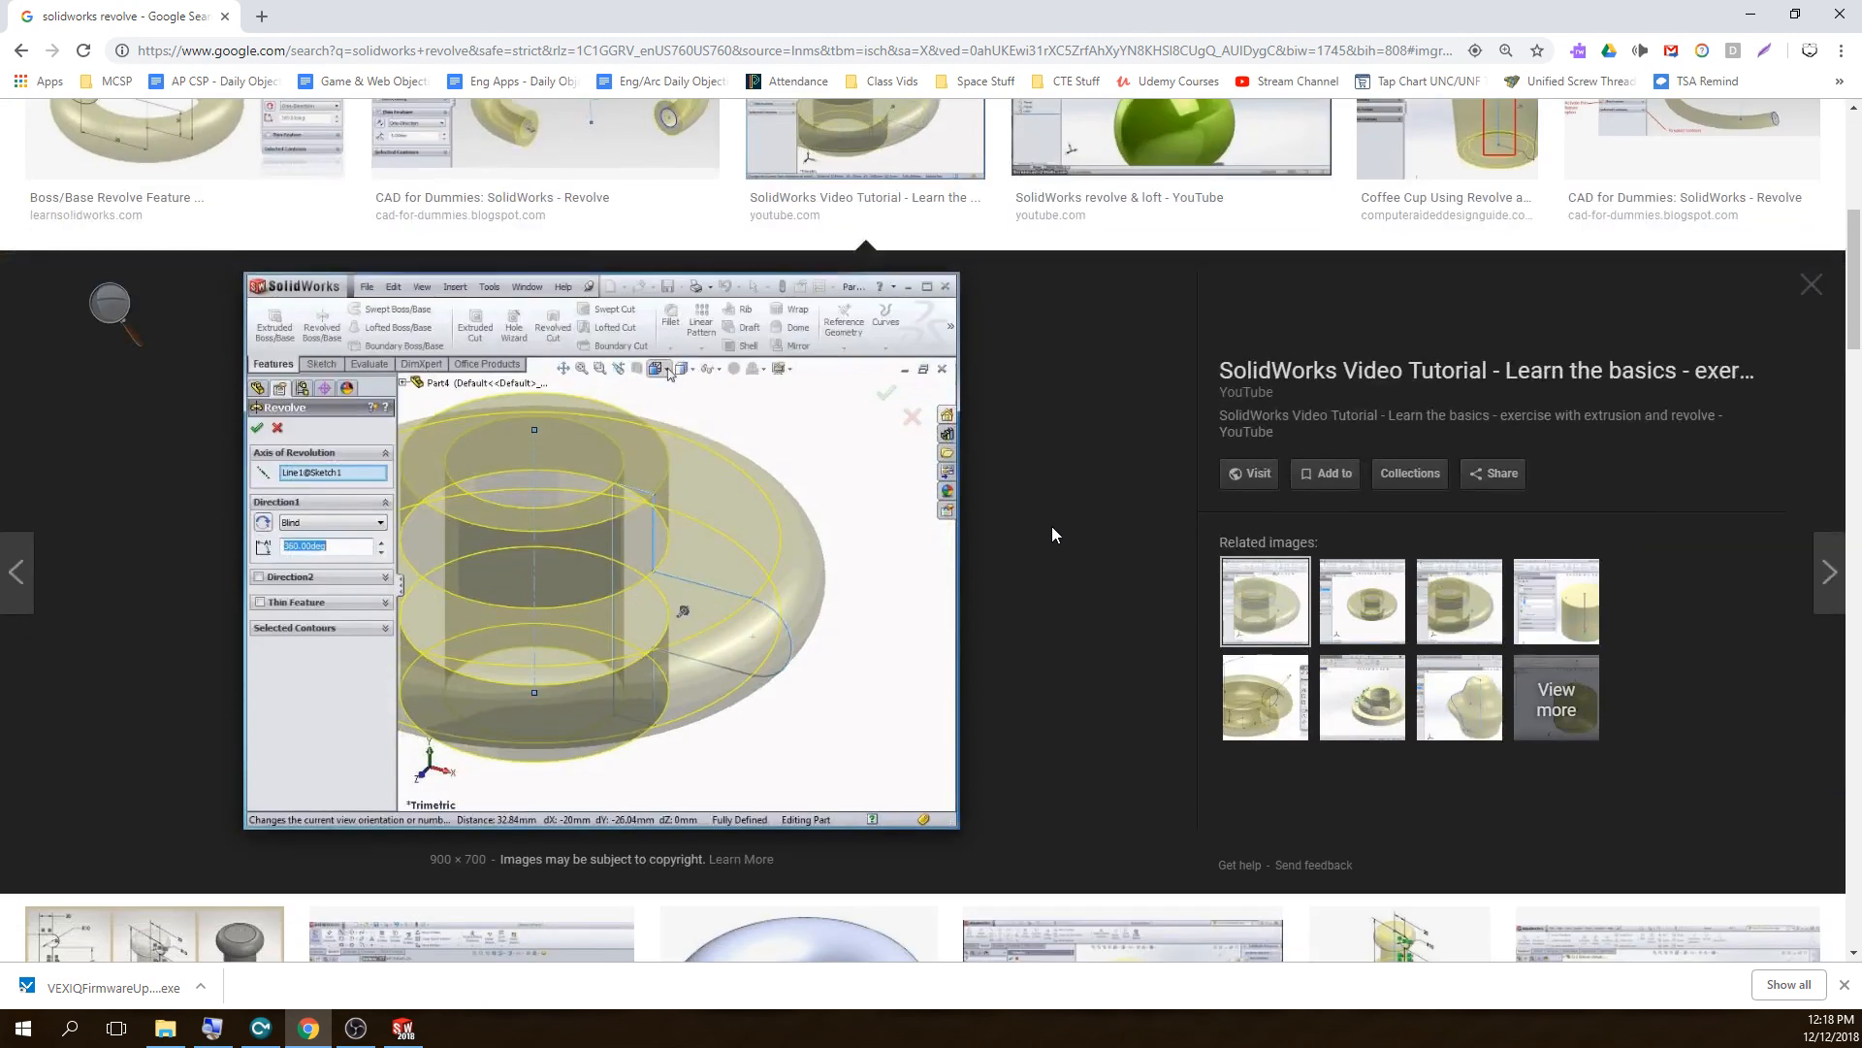
scroll(1045, 539, "down", 10)
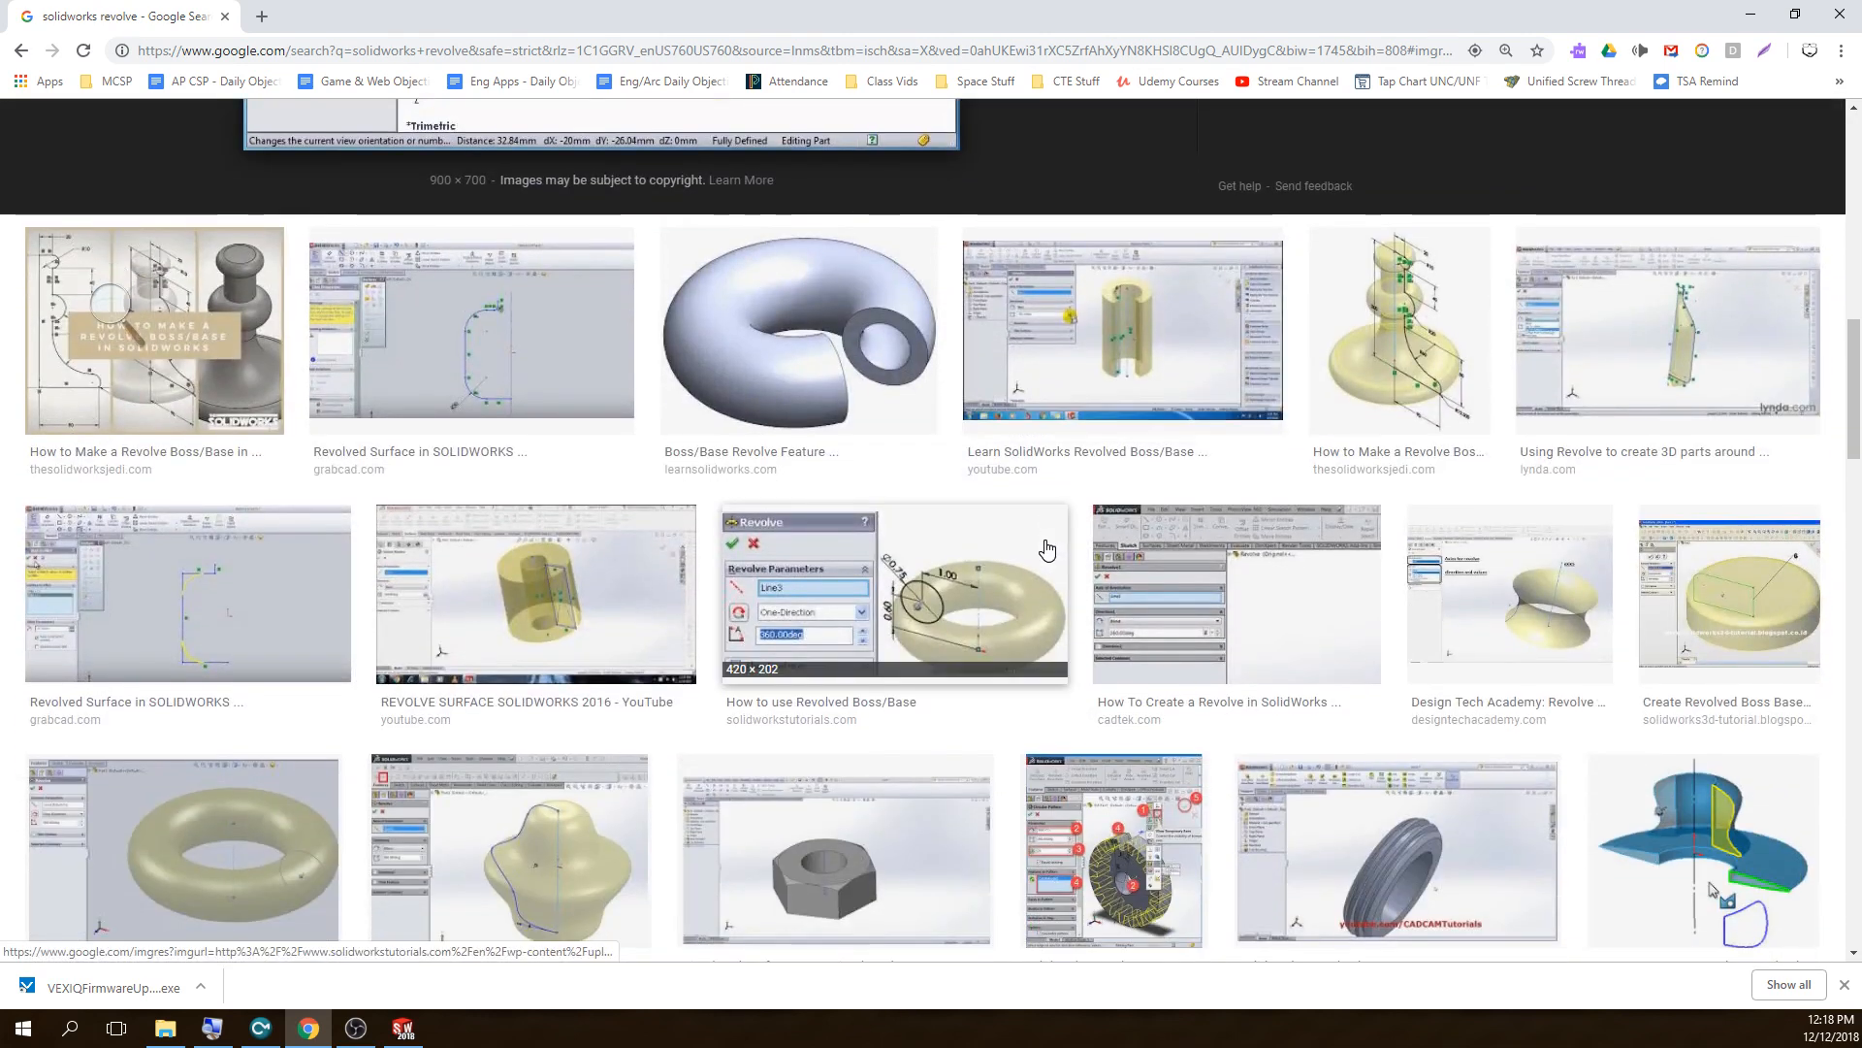
scroll(1046, 548, "down", 1)
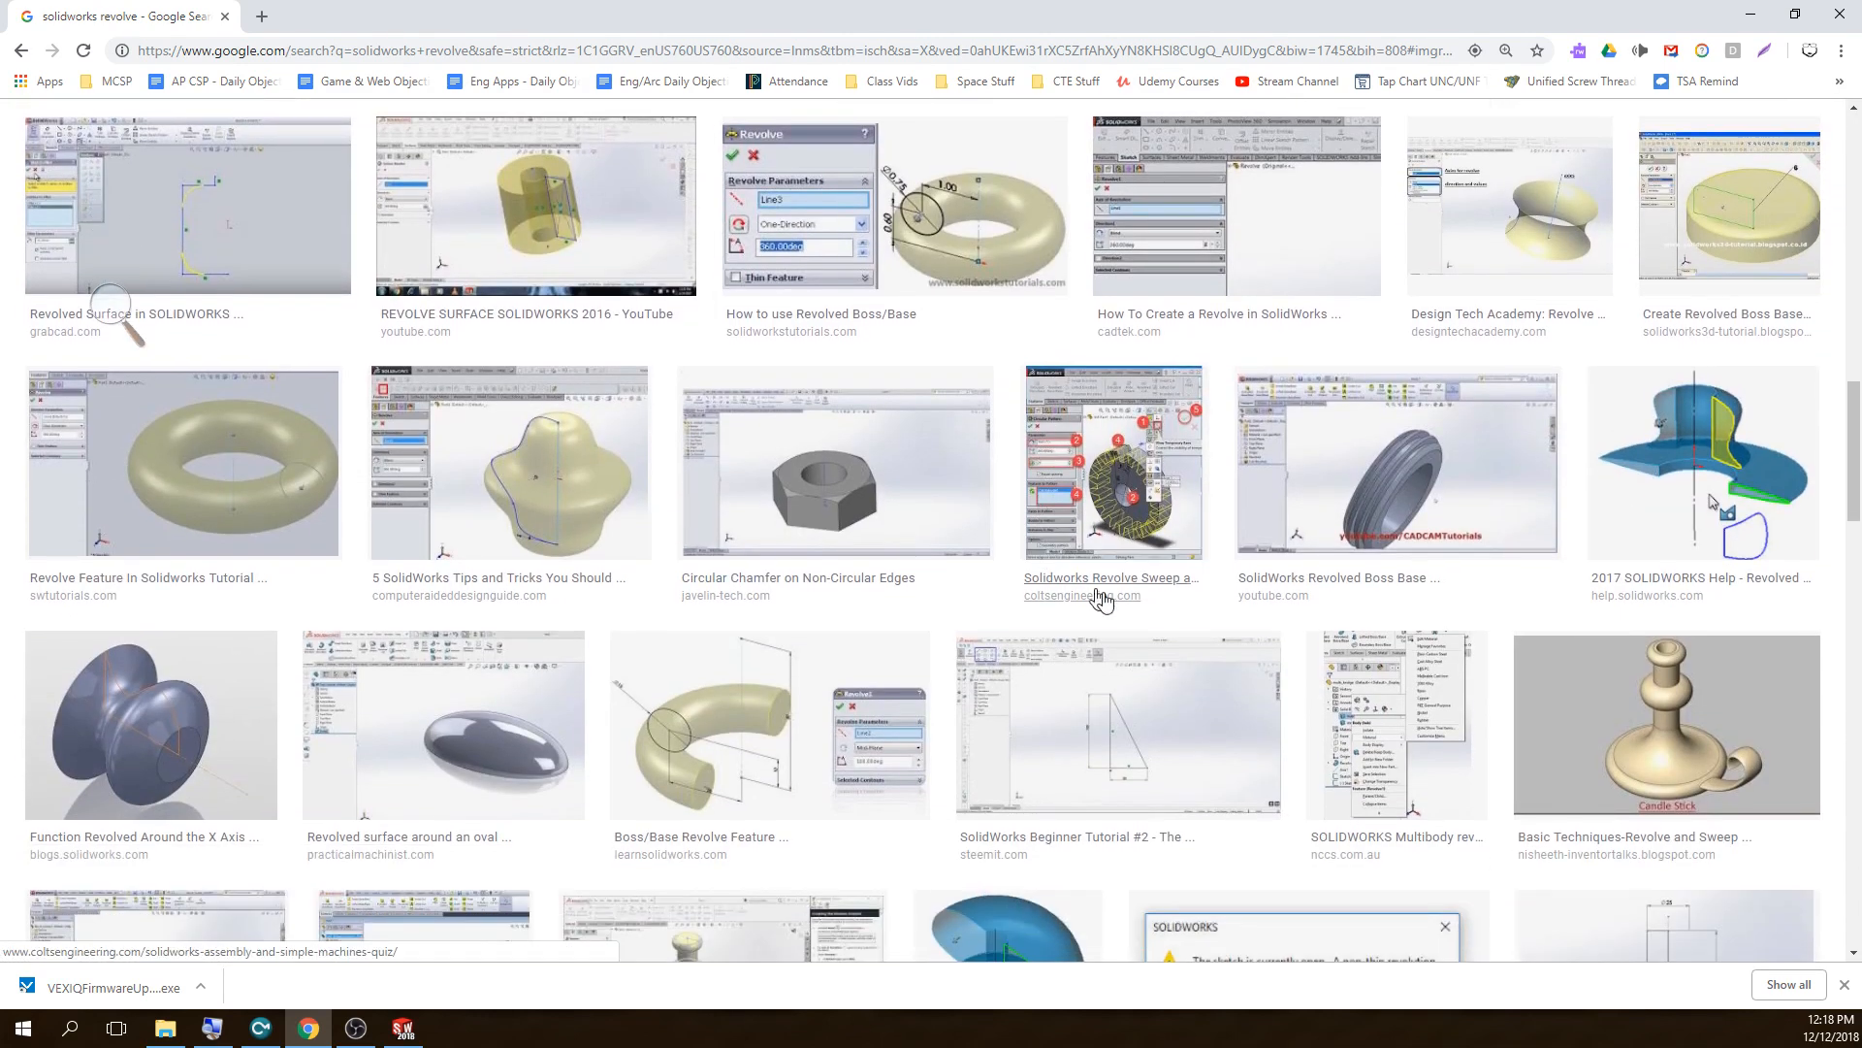
left_click(1685, 690)
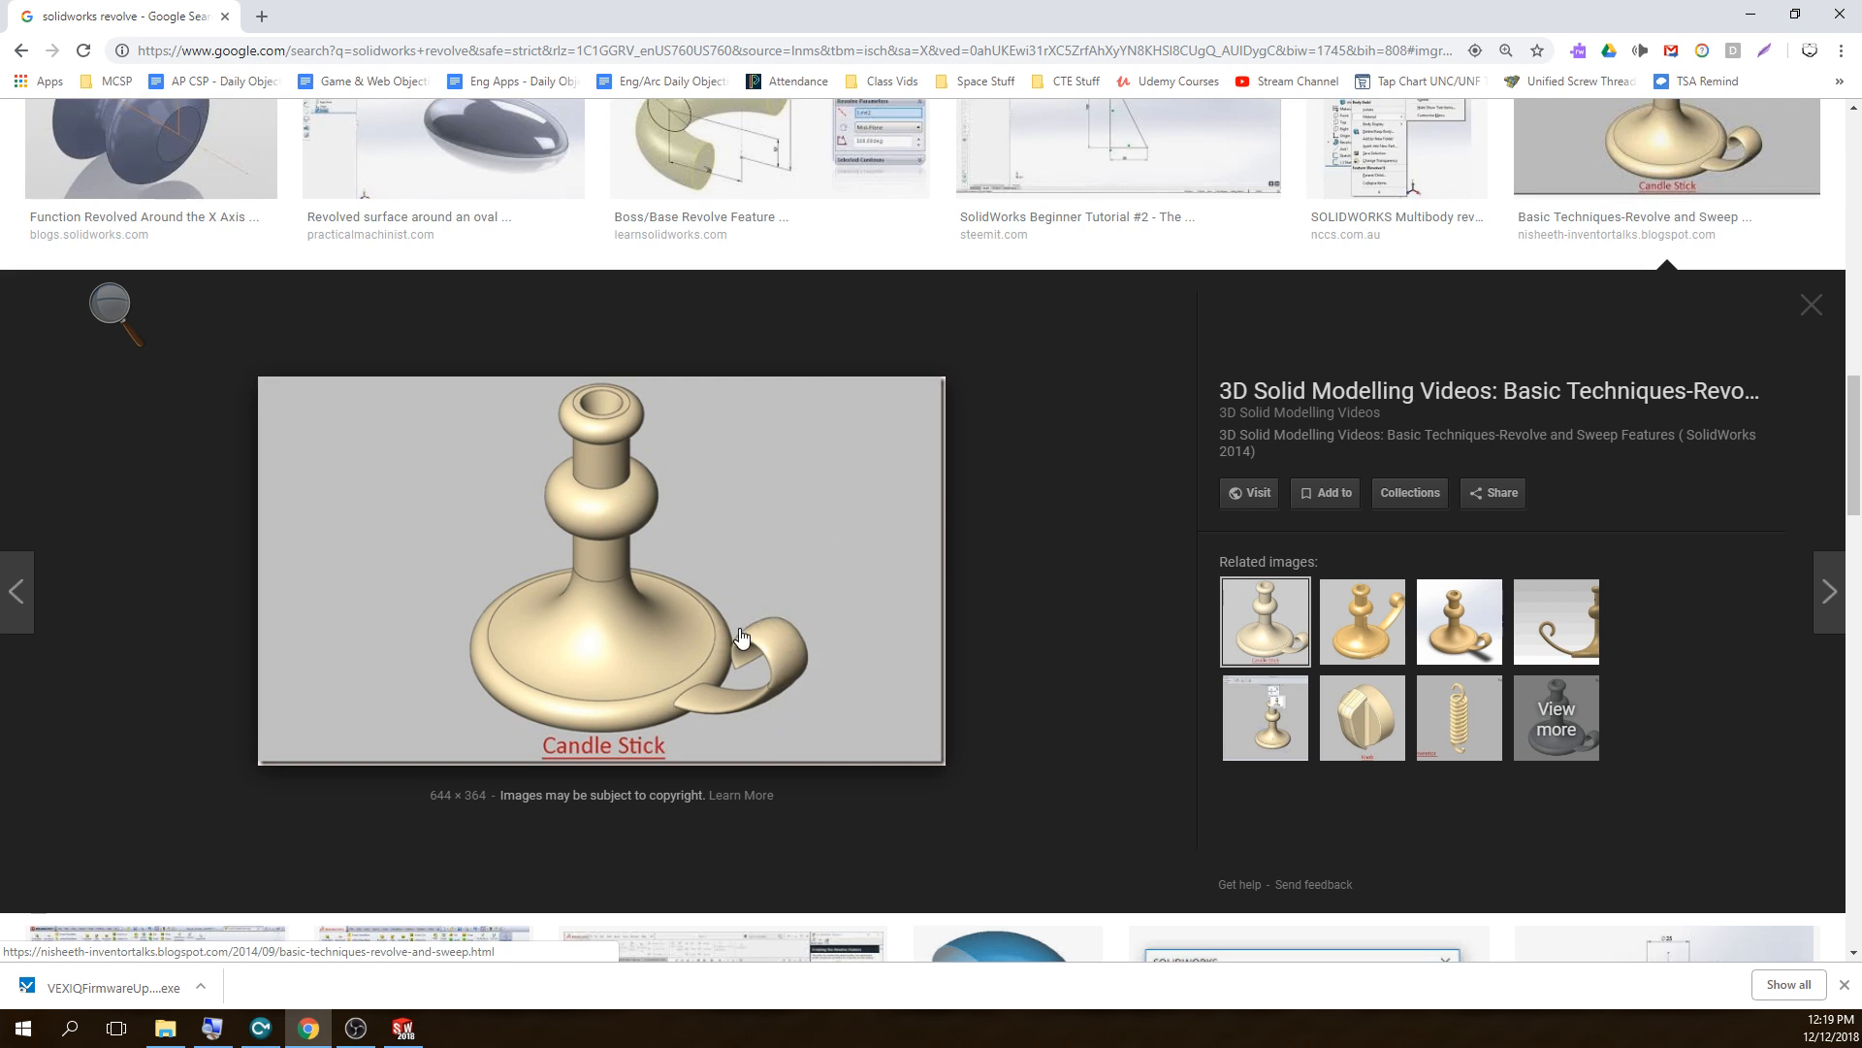
left_click(1811, 305)
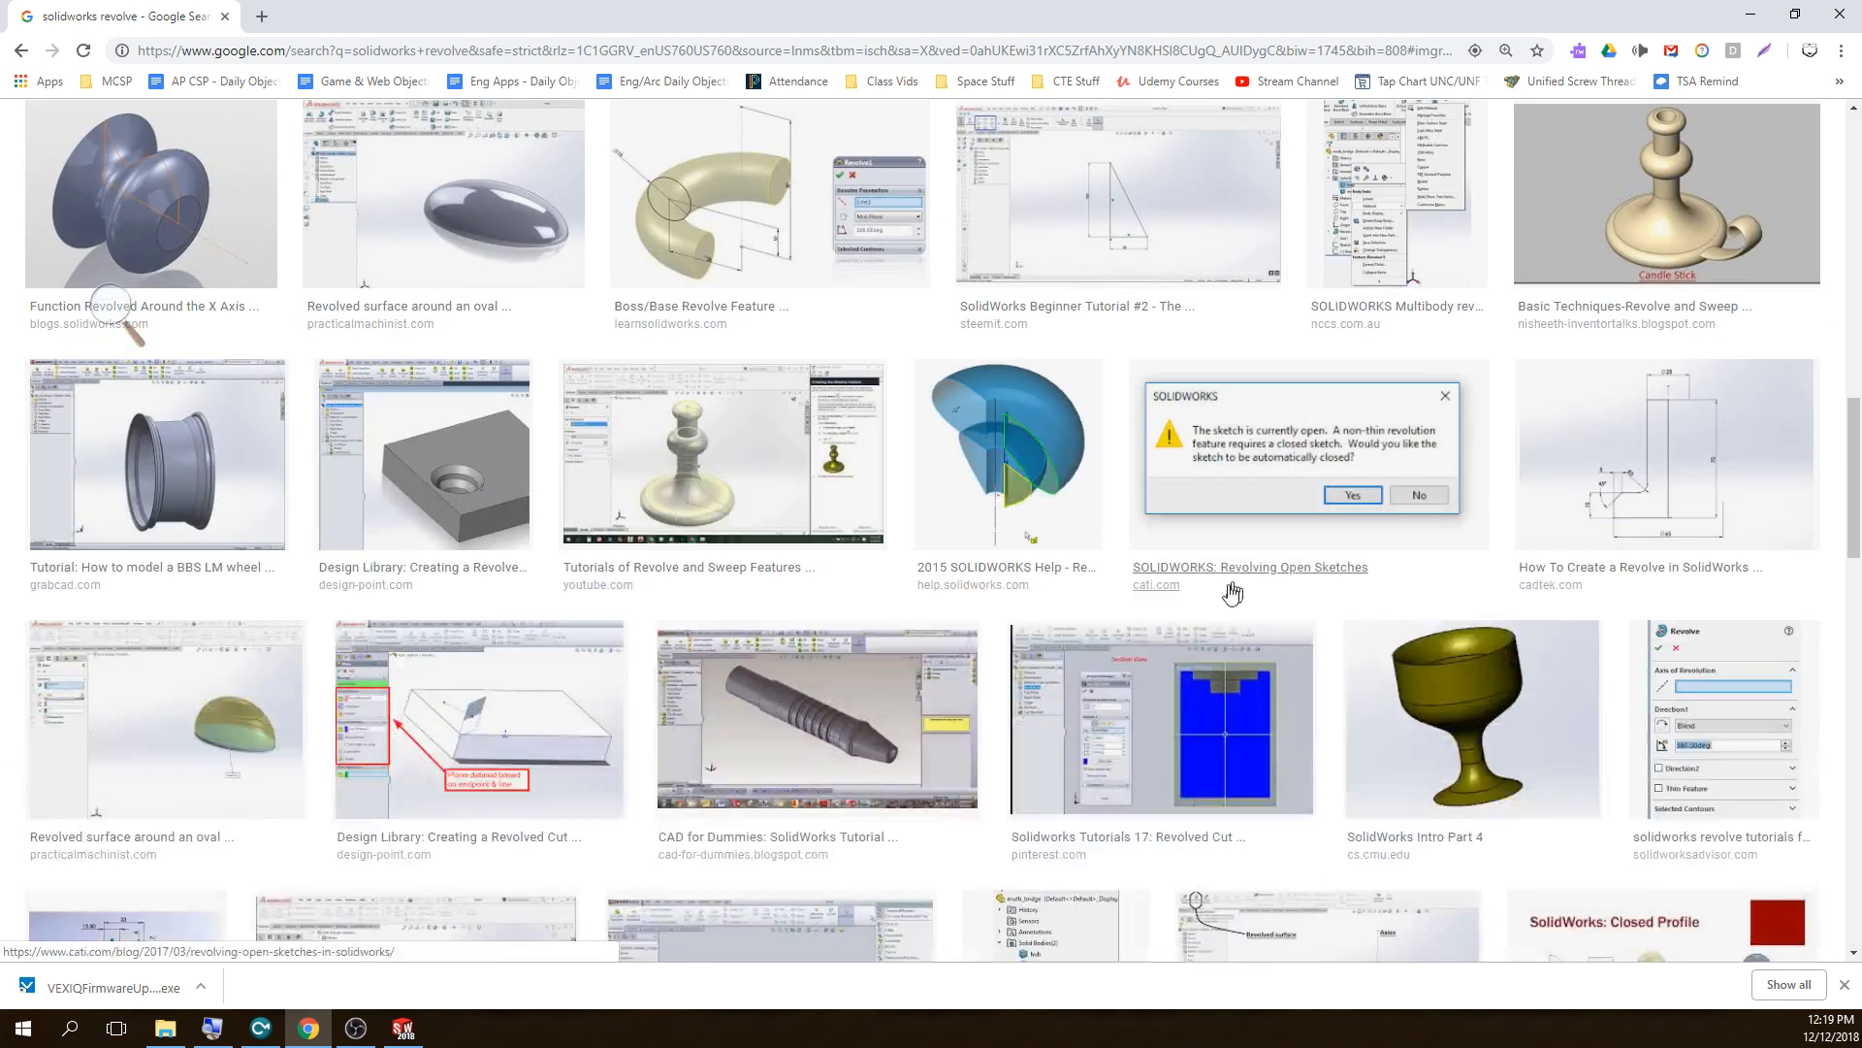
left_click(1017, 456)
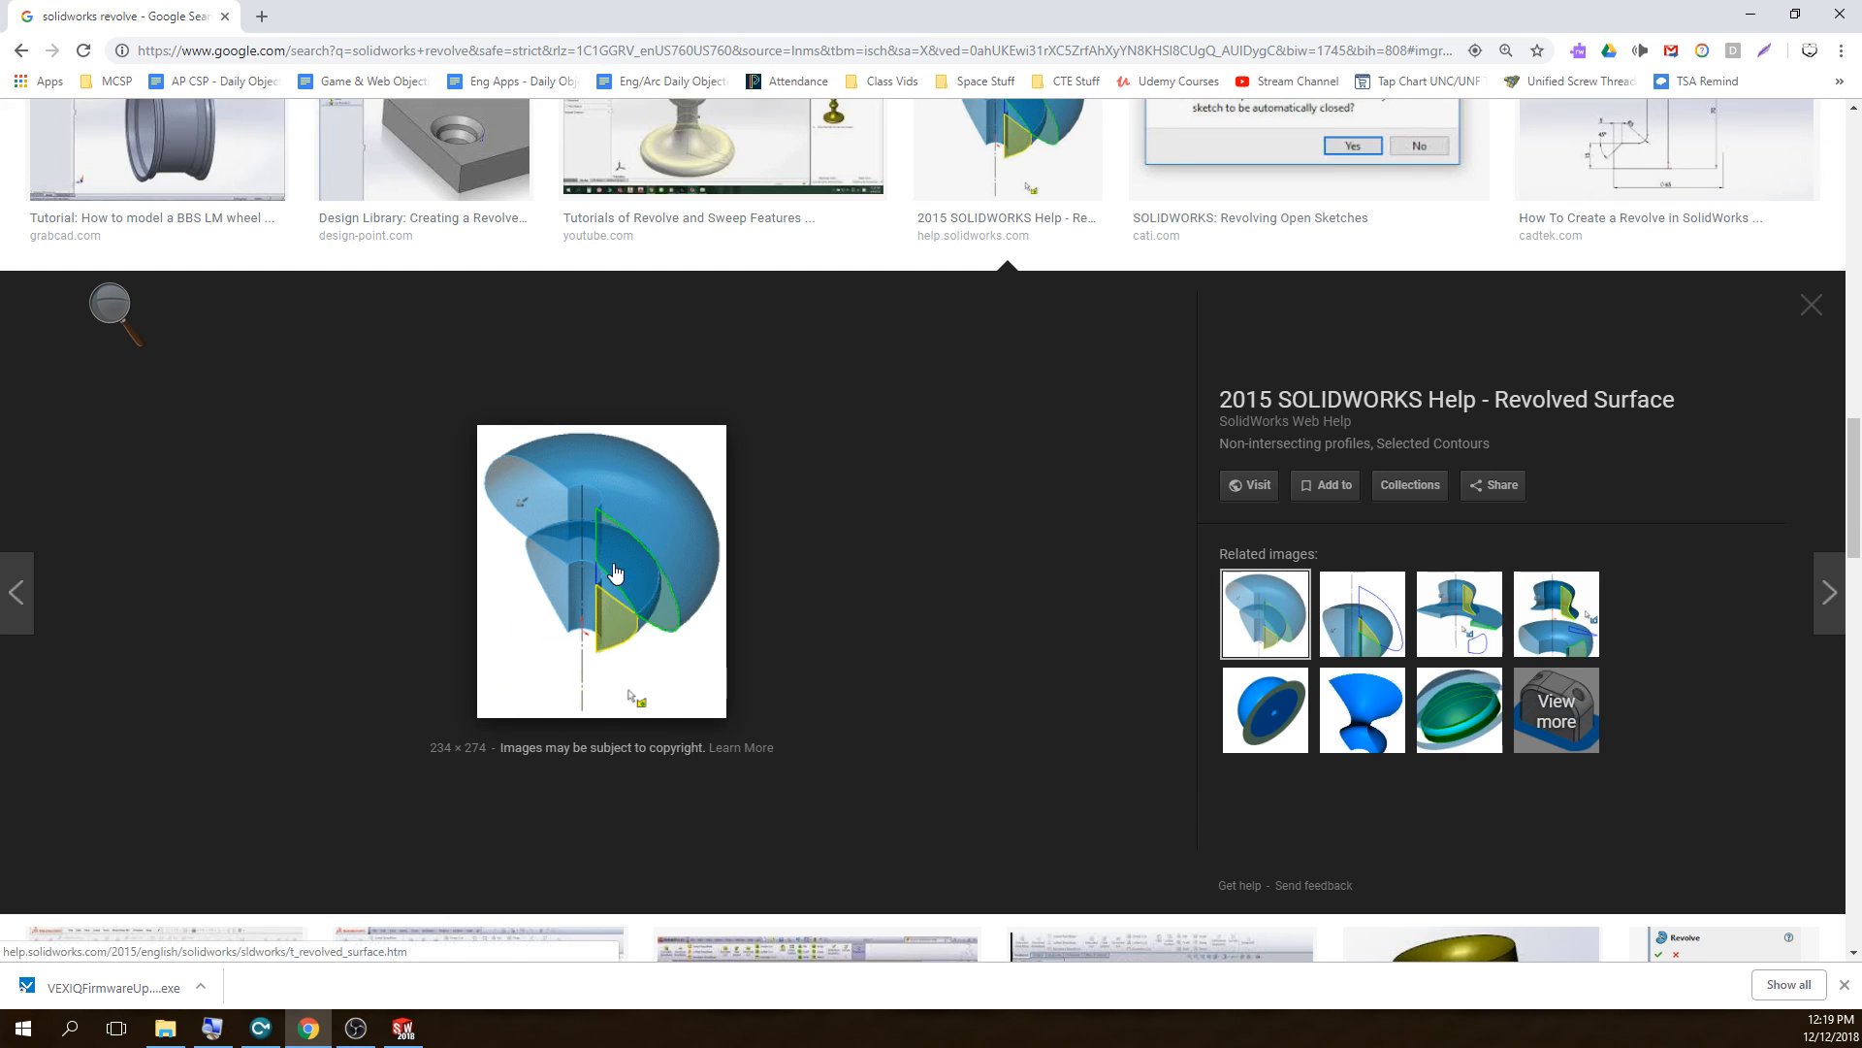
left_click(229, 169)
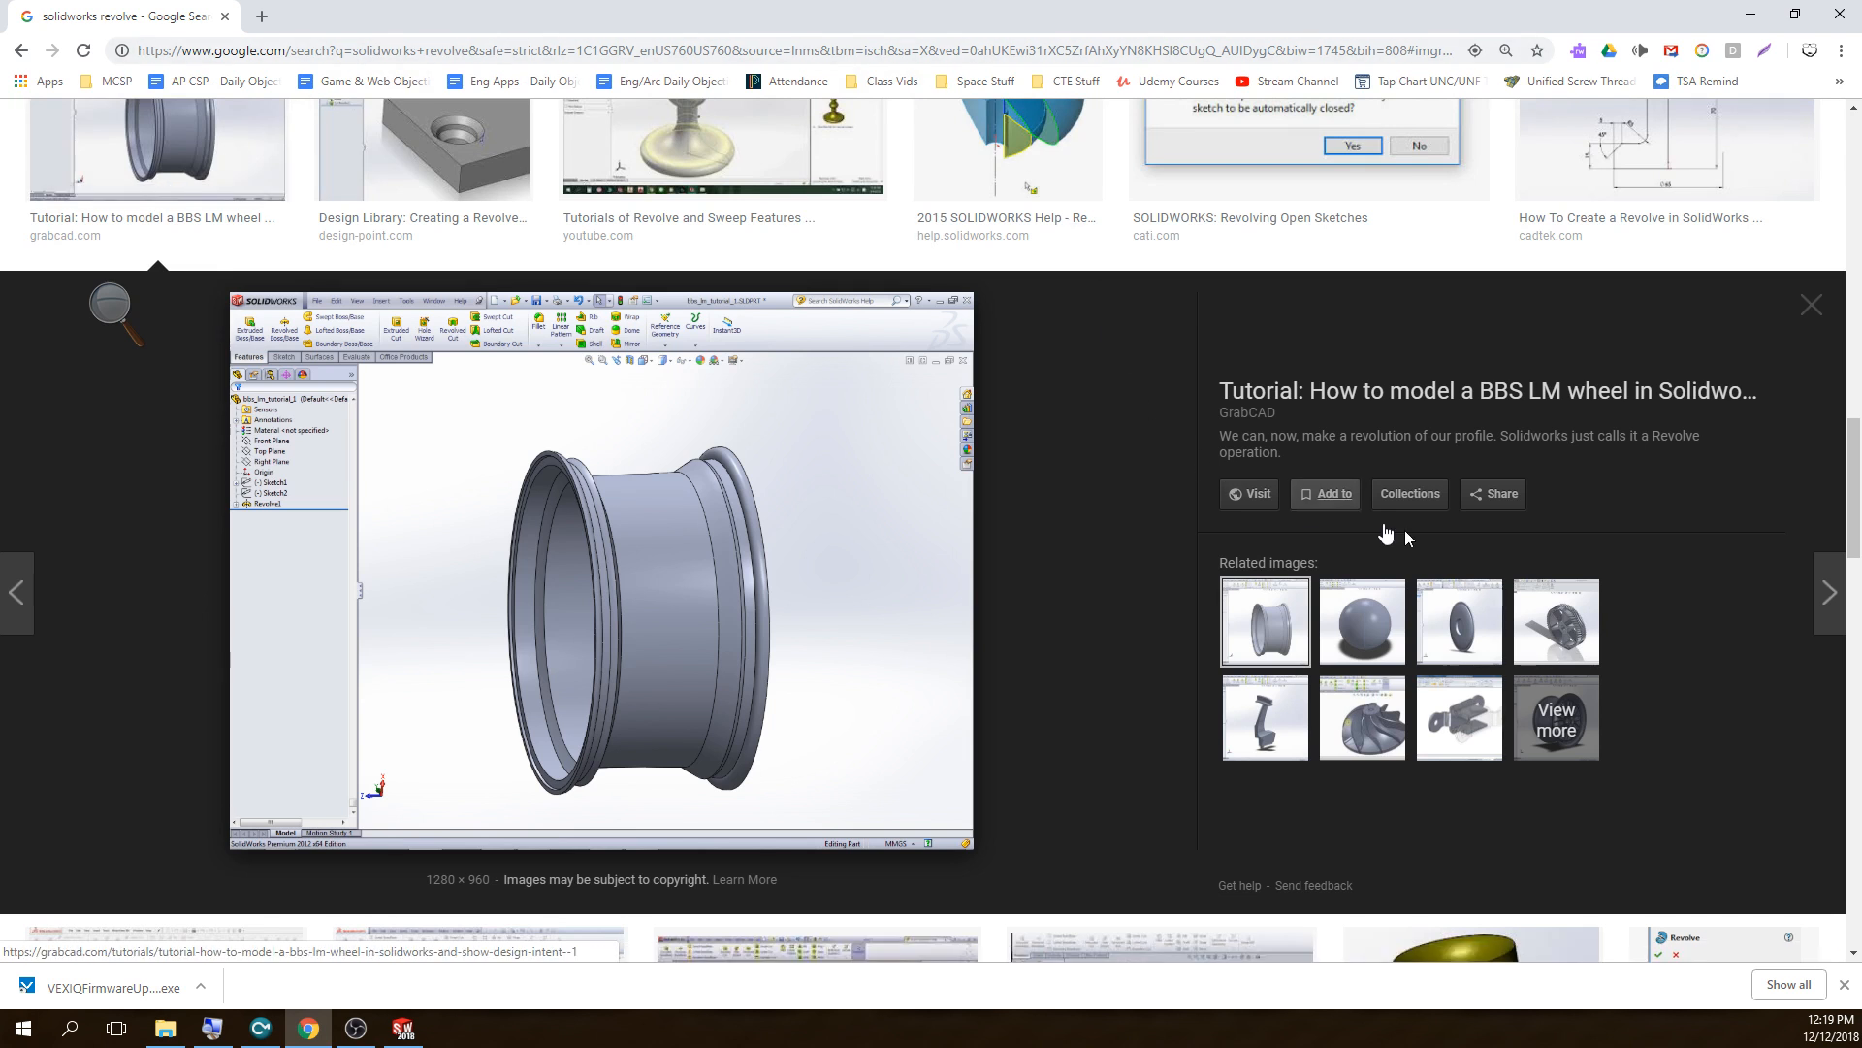
- Preview the goblet, the wine glass and the "solidworks tutorial assembly #3" ring among the revolve image results
scroll(1379, 704, "down", 1)
scroll(1380, 704, "down", 5)
left_click(1434, 469)
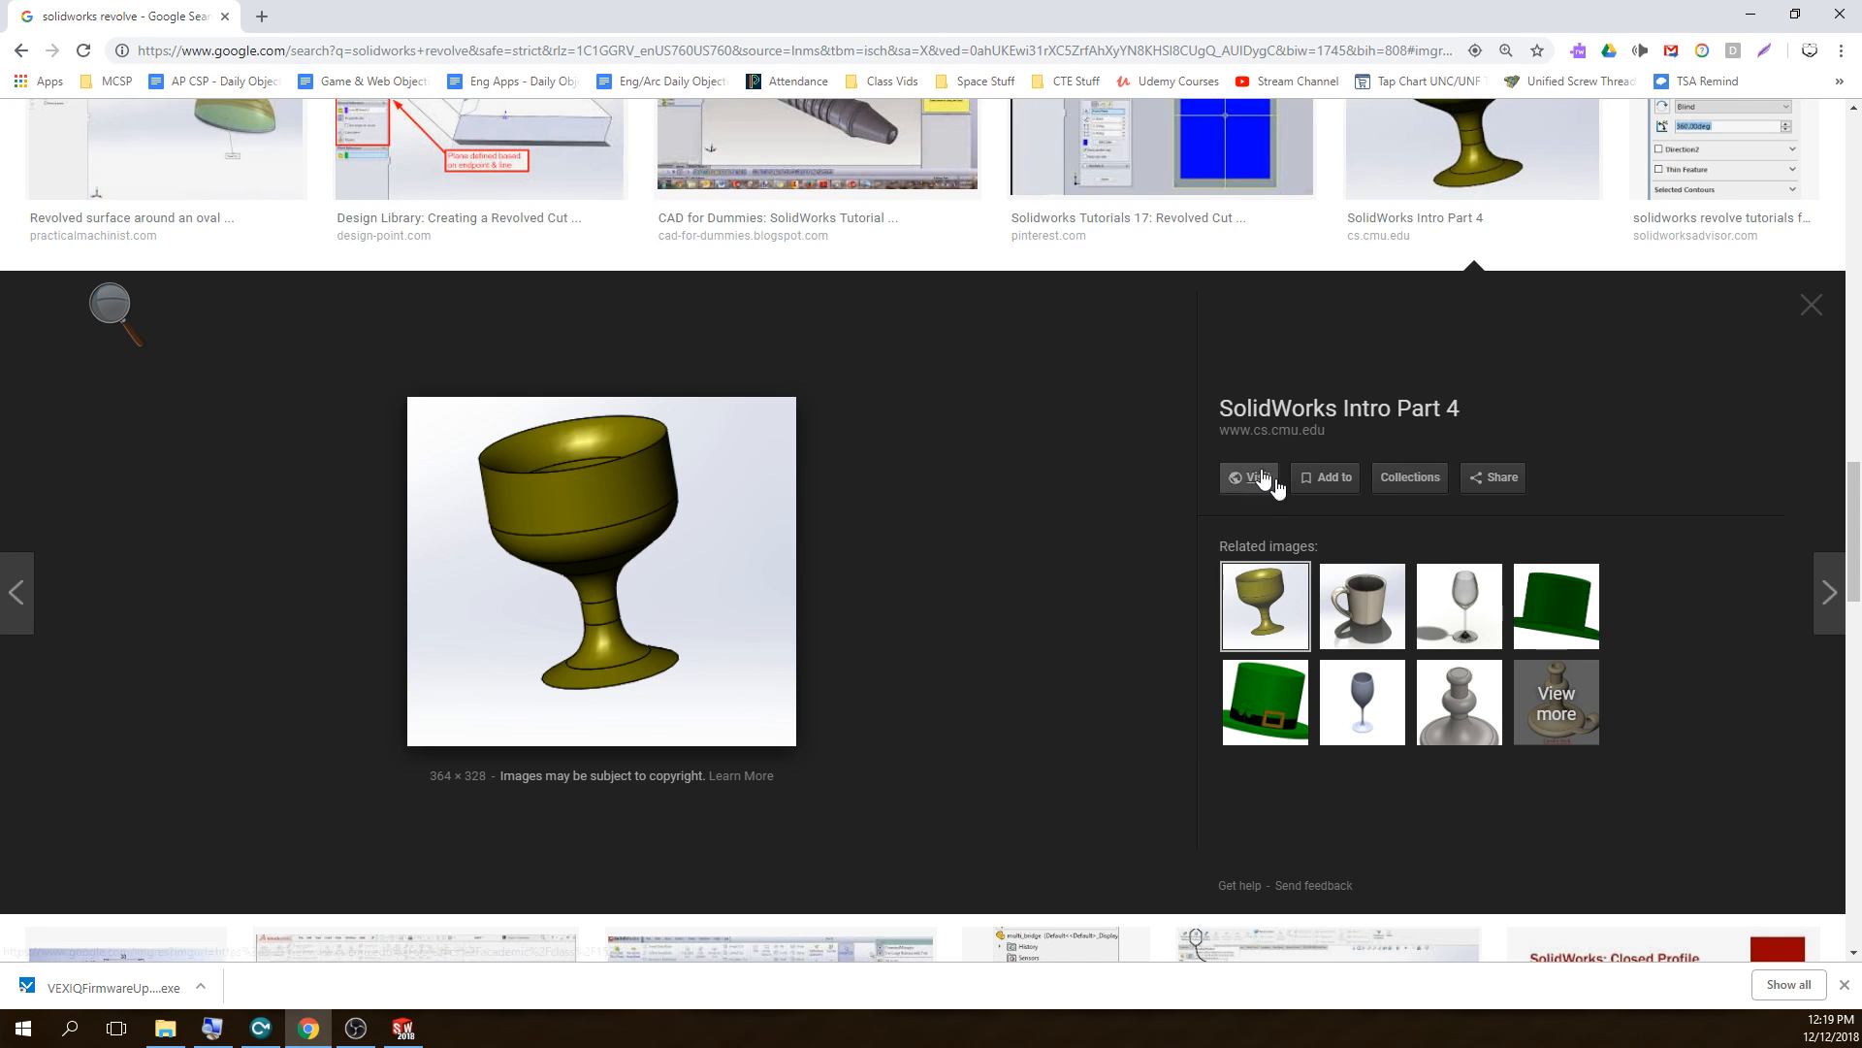
left_click(1470, 608)
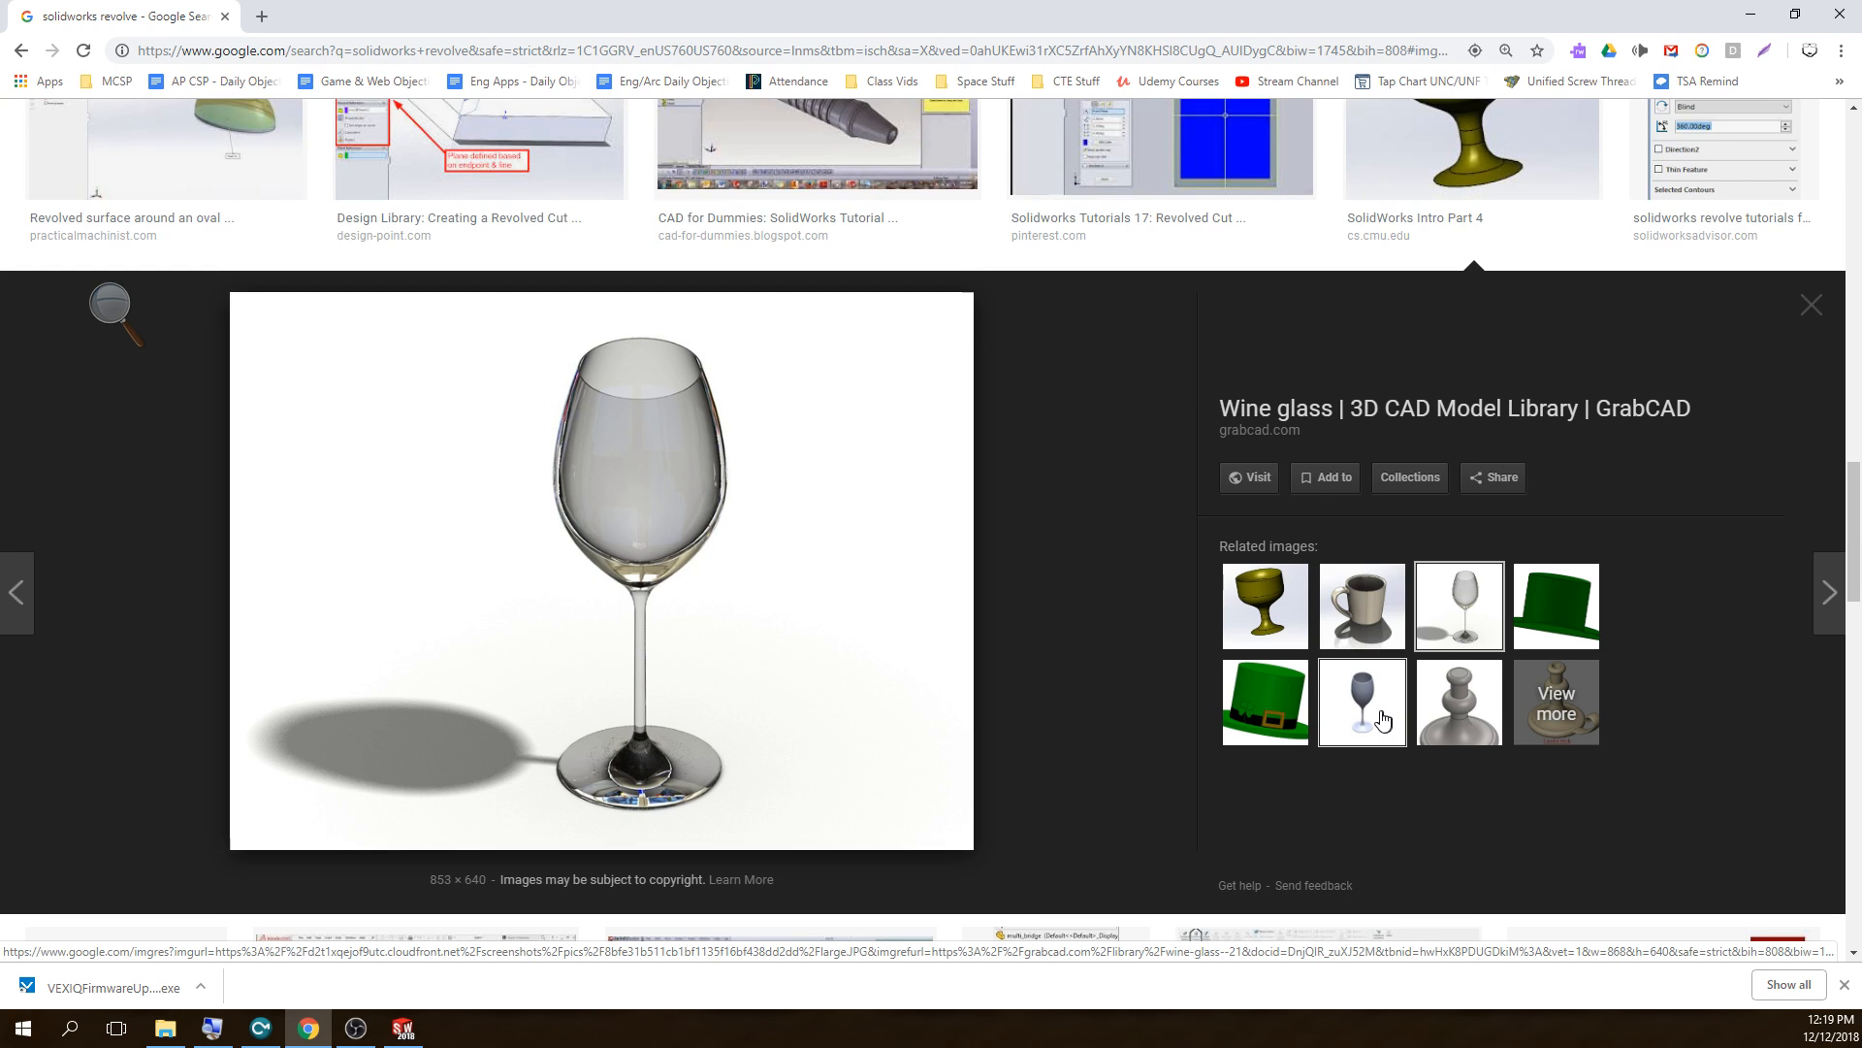
scroll(1378, 718, "down", 8)
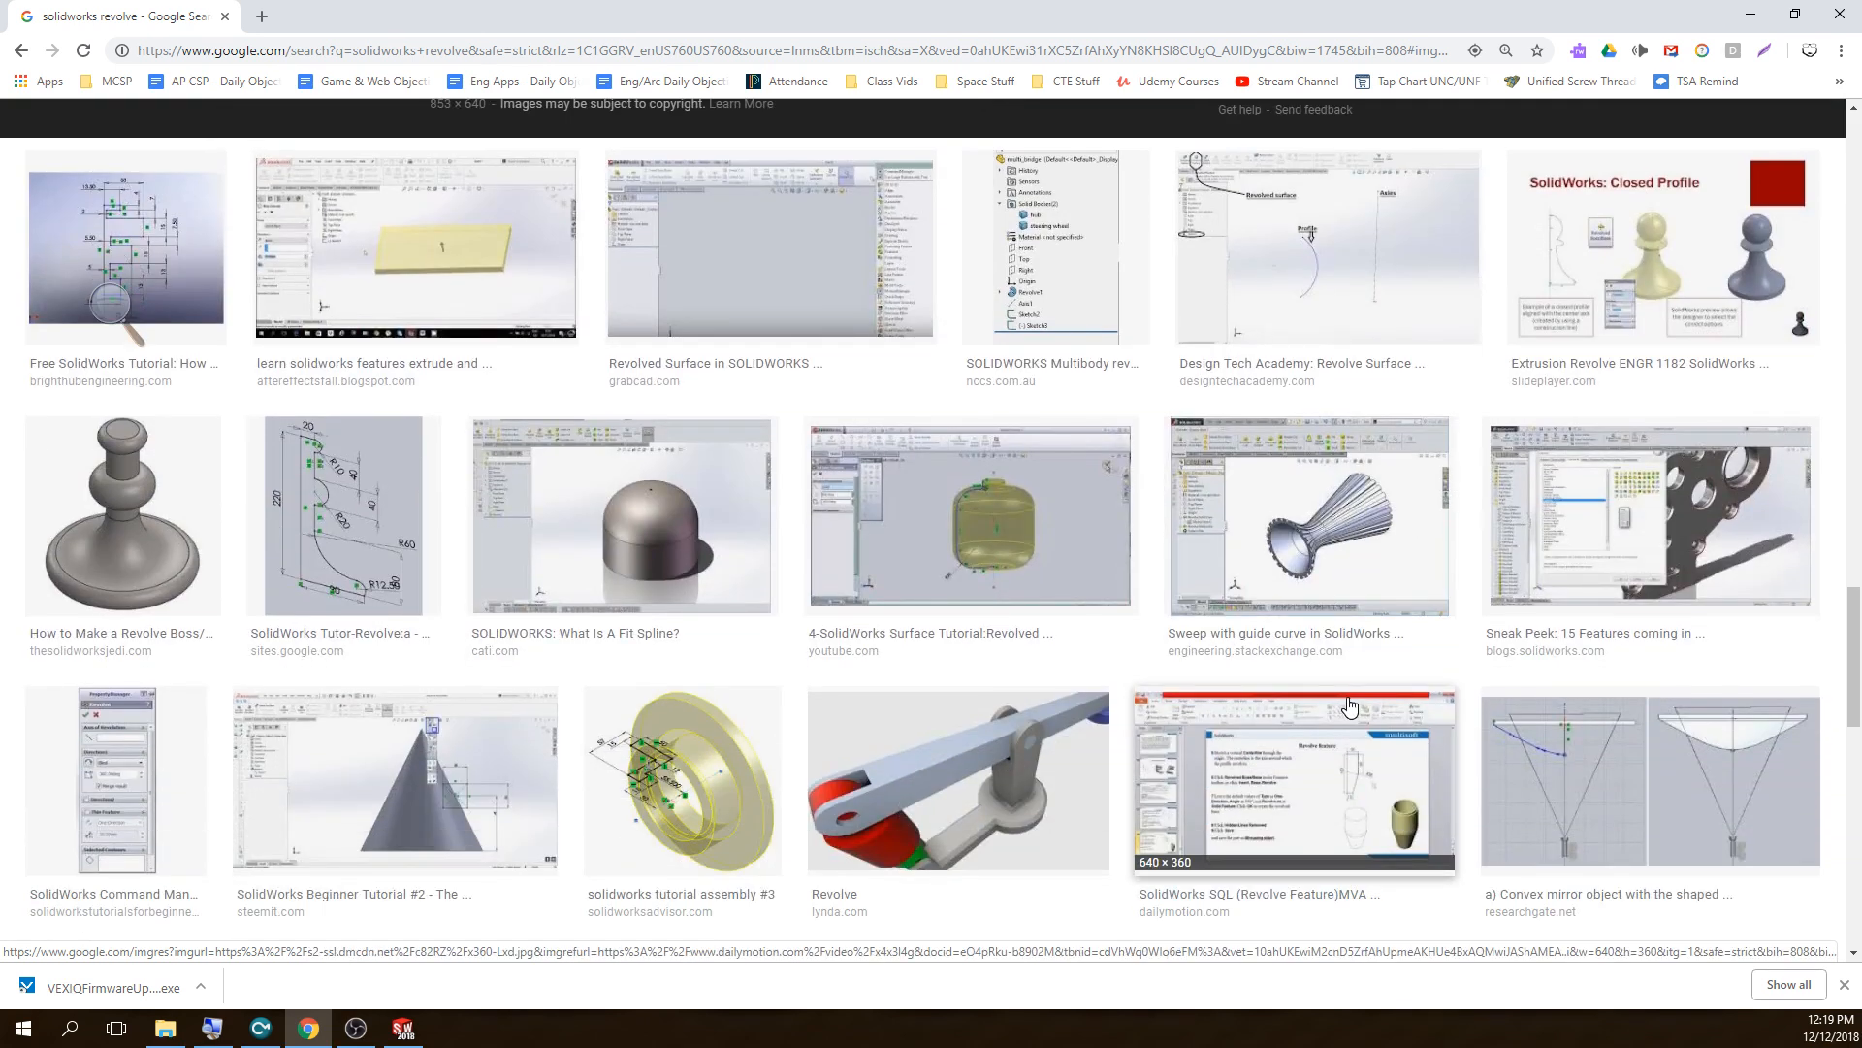
scroll(1347, 706, "down", 2)
left_click(677, 592)
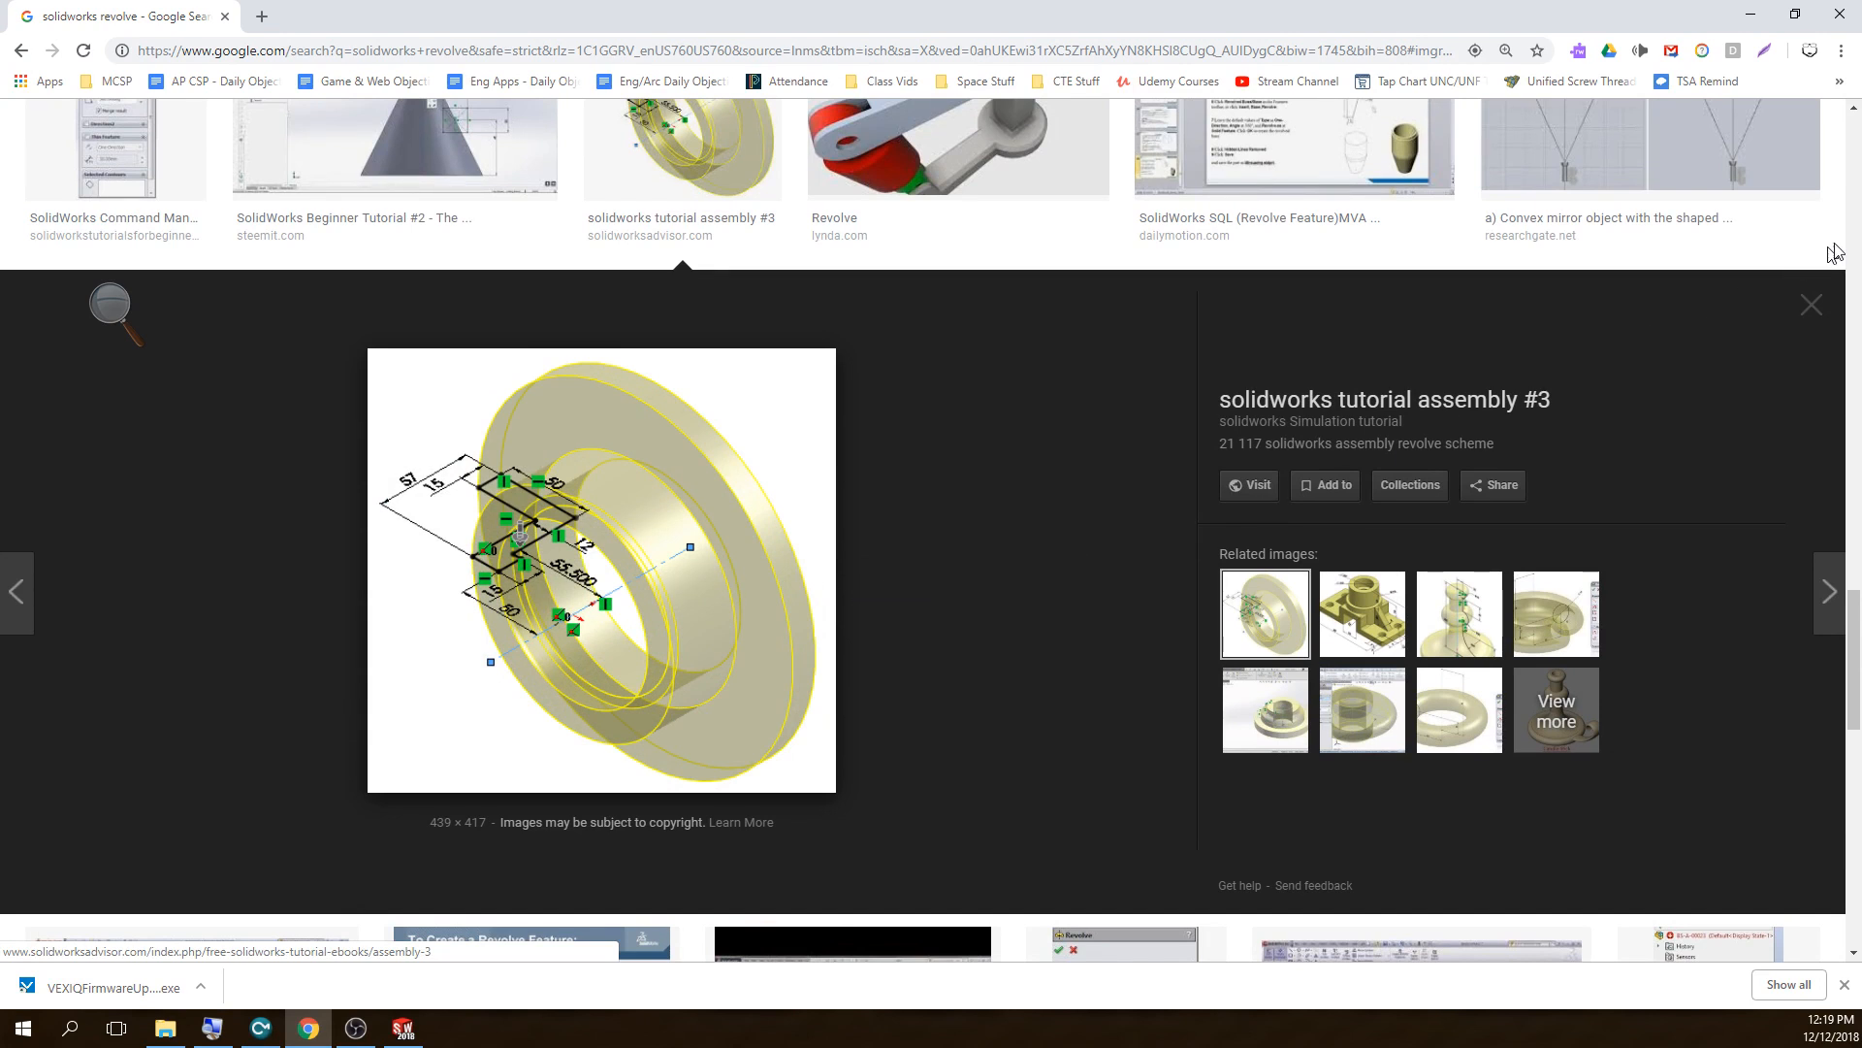
left_click(1811, 305)
- Look through more revolve image results and preview the cone from SolidWorks Beginner Tutorial #2
scroll(555, 808, "down", 5)
scroll(555, 808, "down", 5)
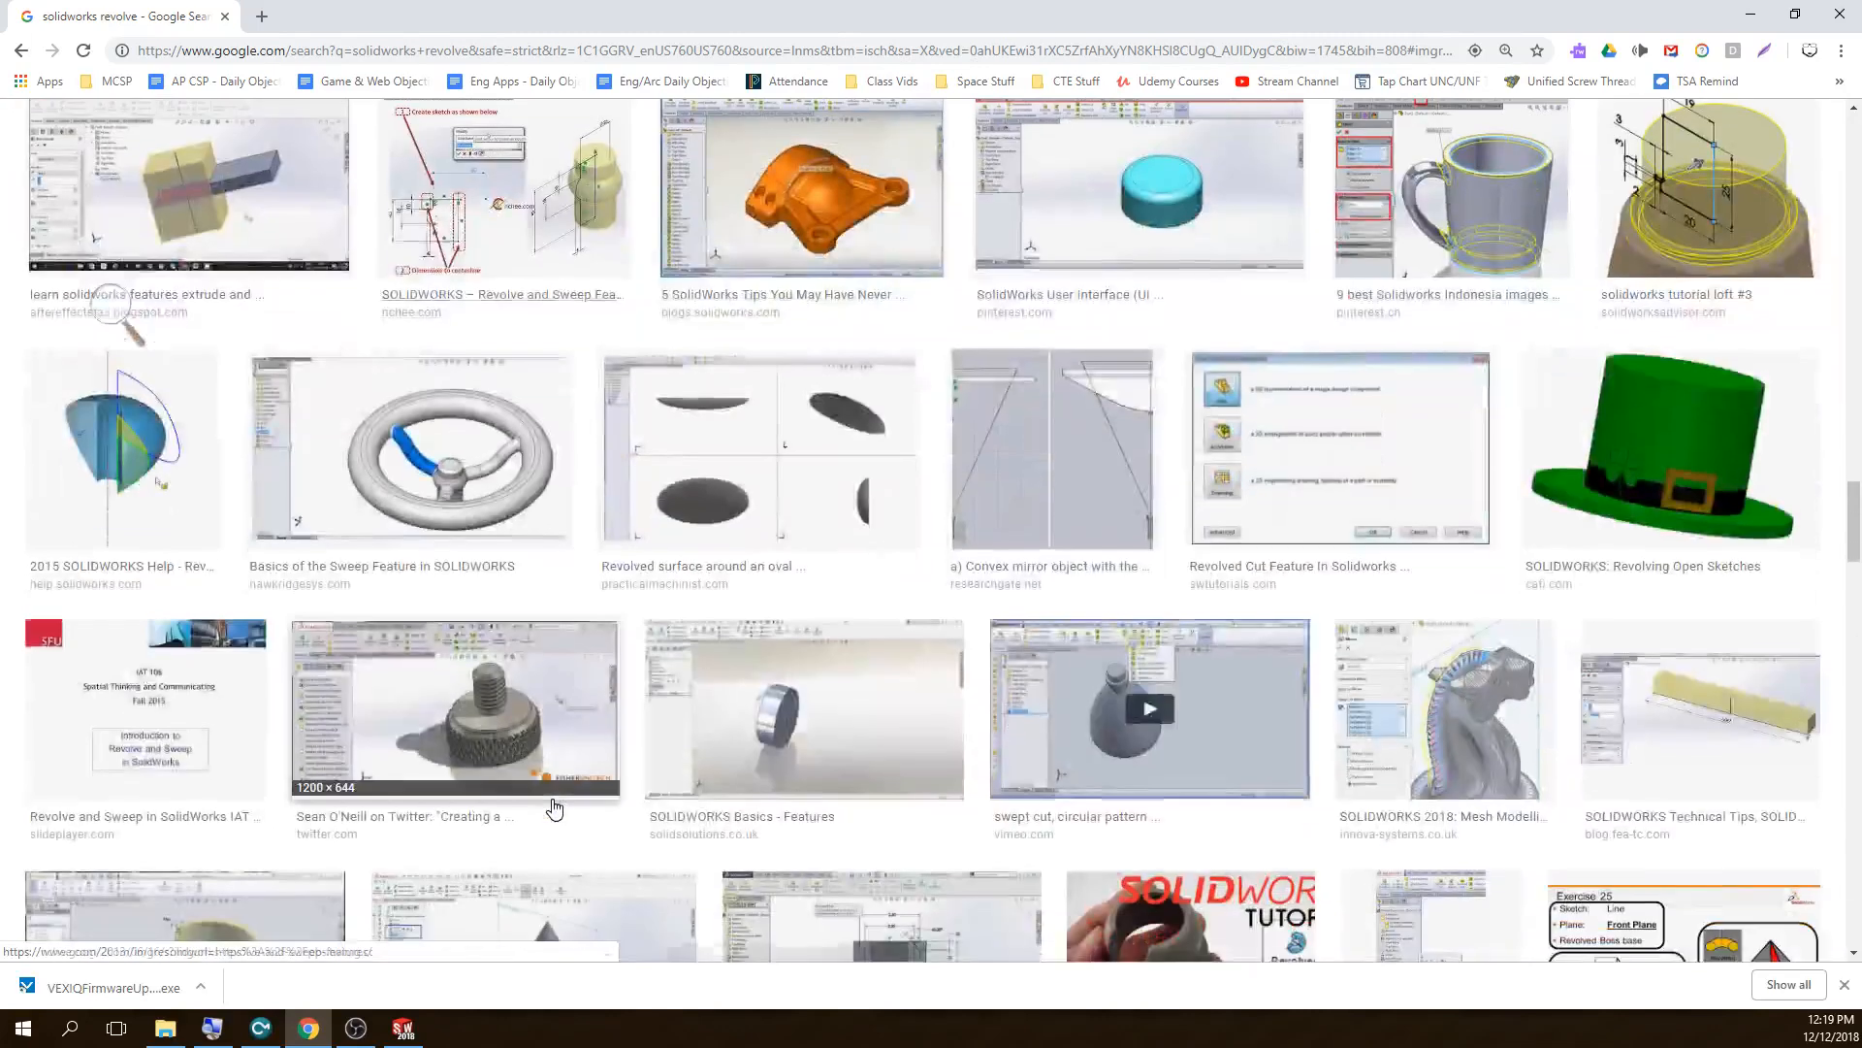
scroll(554, 808, "down", 5)
scroll(555, 808, "down", 5)
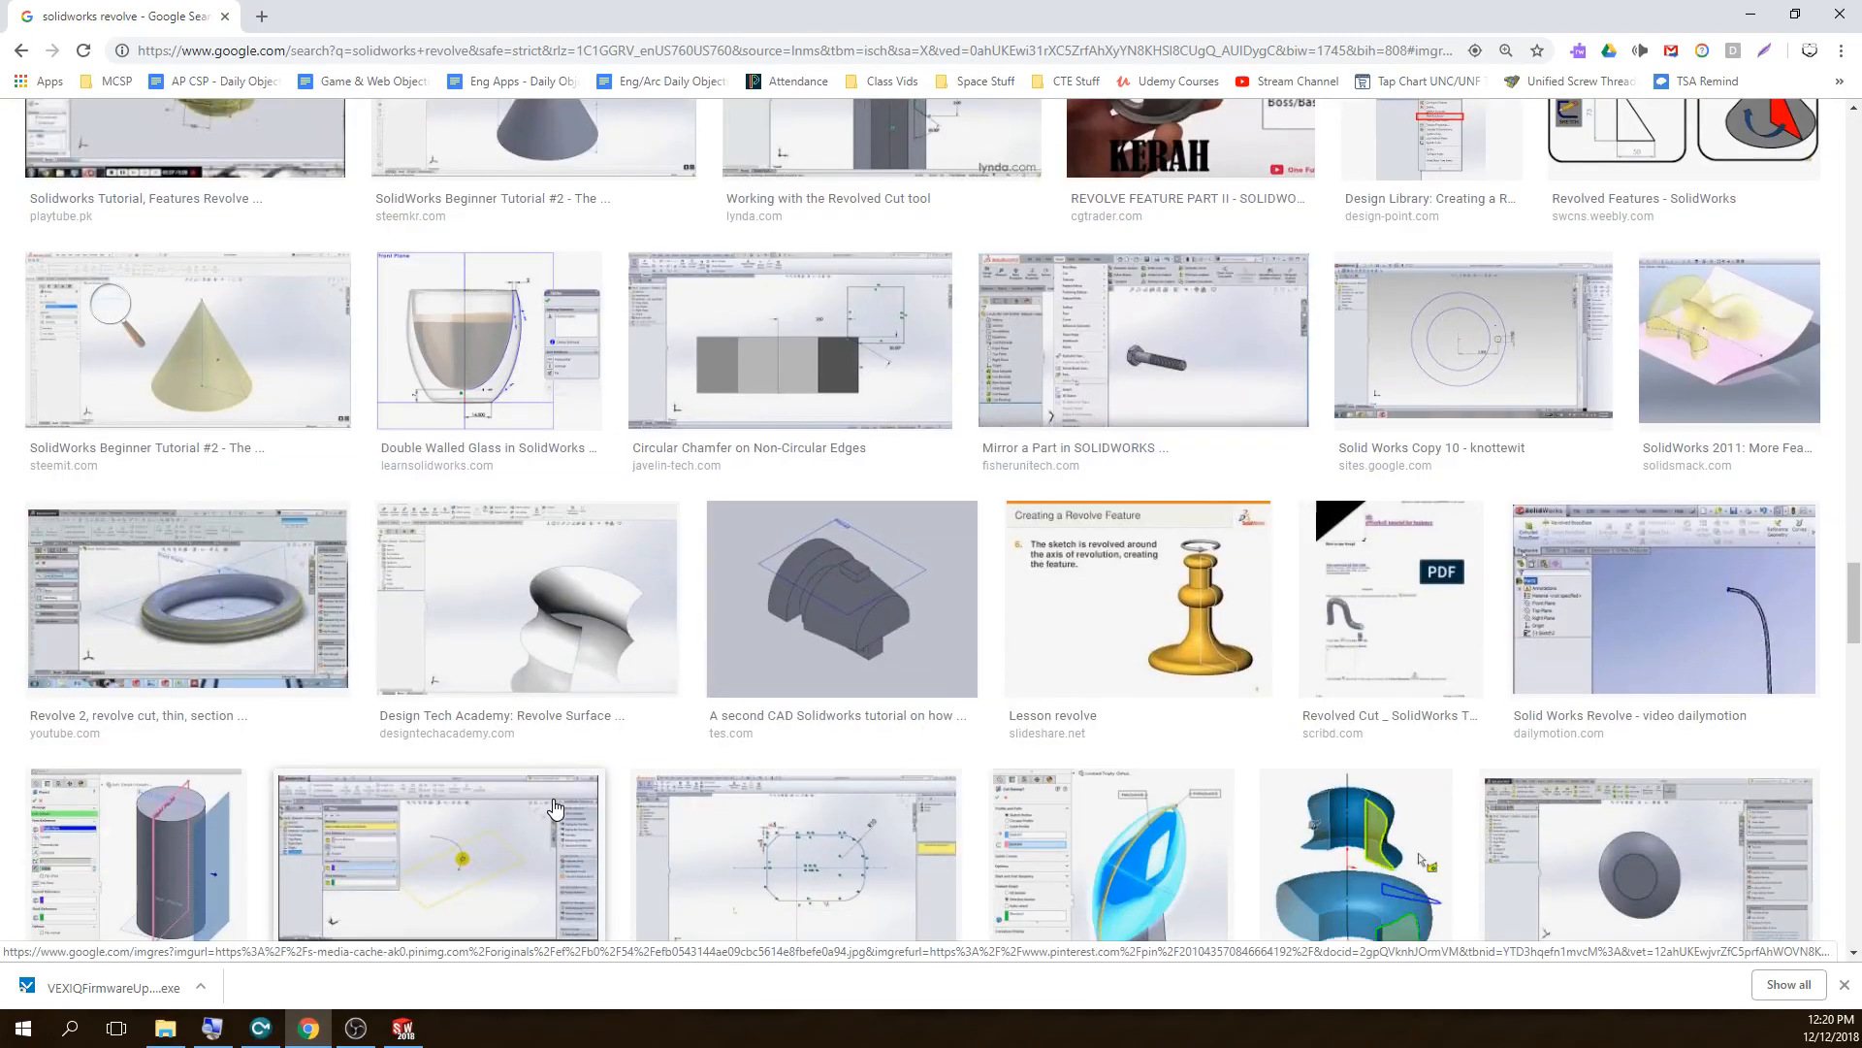
scroll(555, 402, "up", 3)
left_click(555, 403)
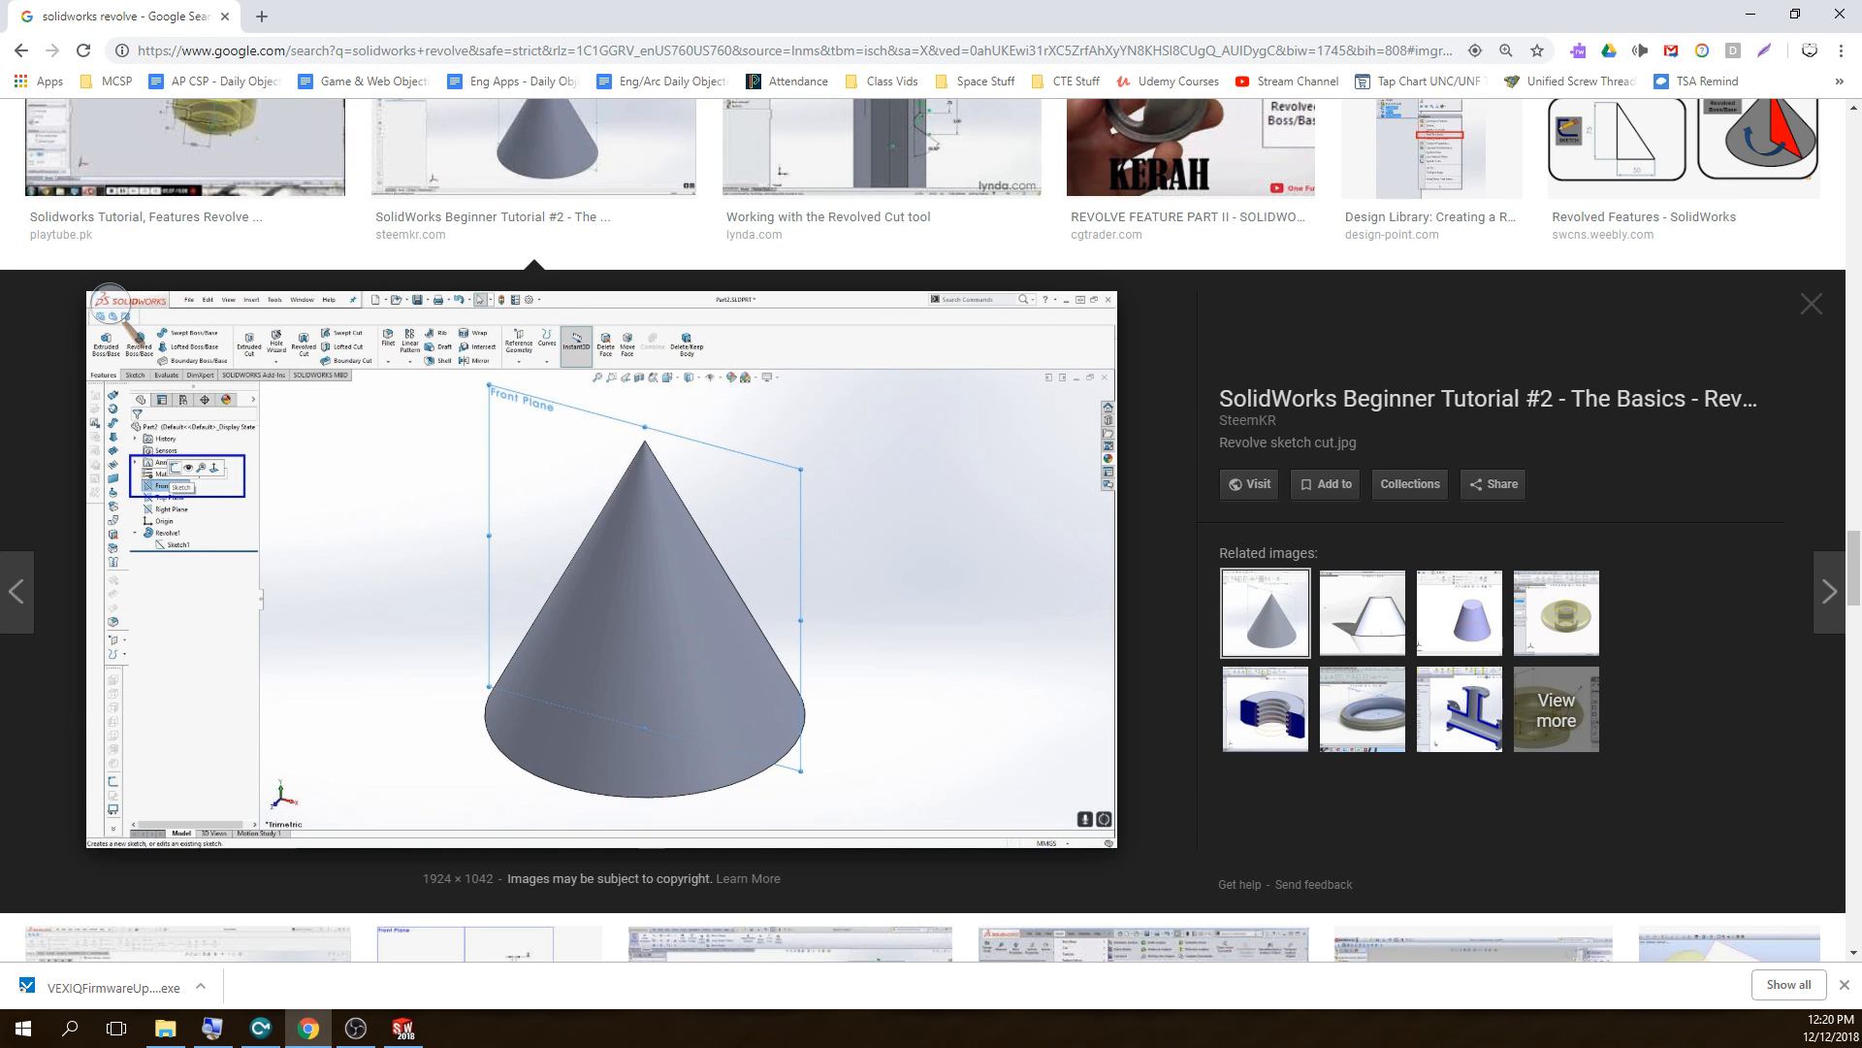
- Switch to SOLIDWORKS, create a new part and start a Revolved Boss/Base sketch on the Front Plane
left_click(1752, 13)
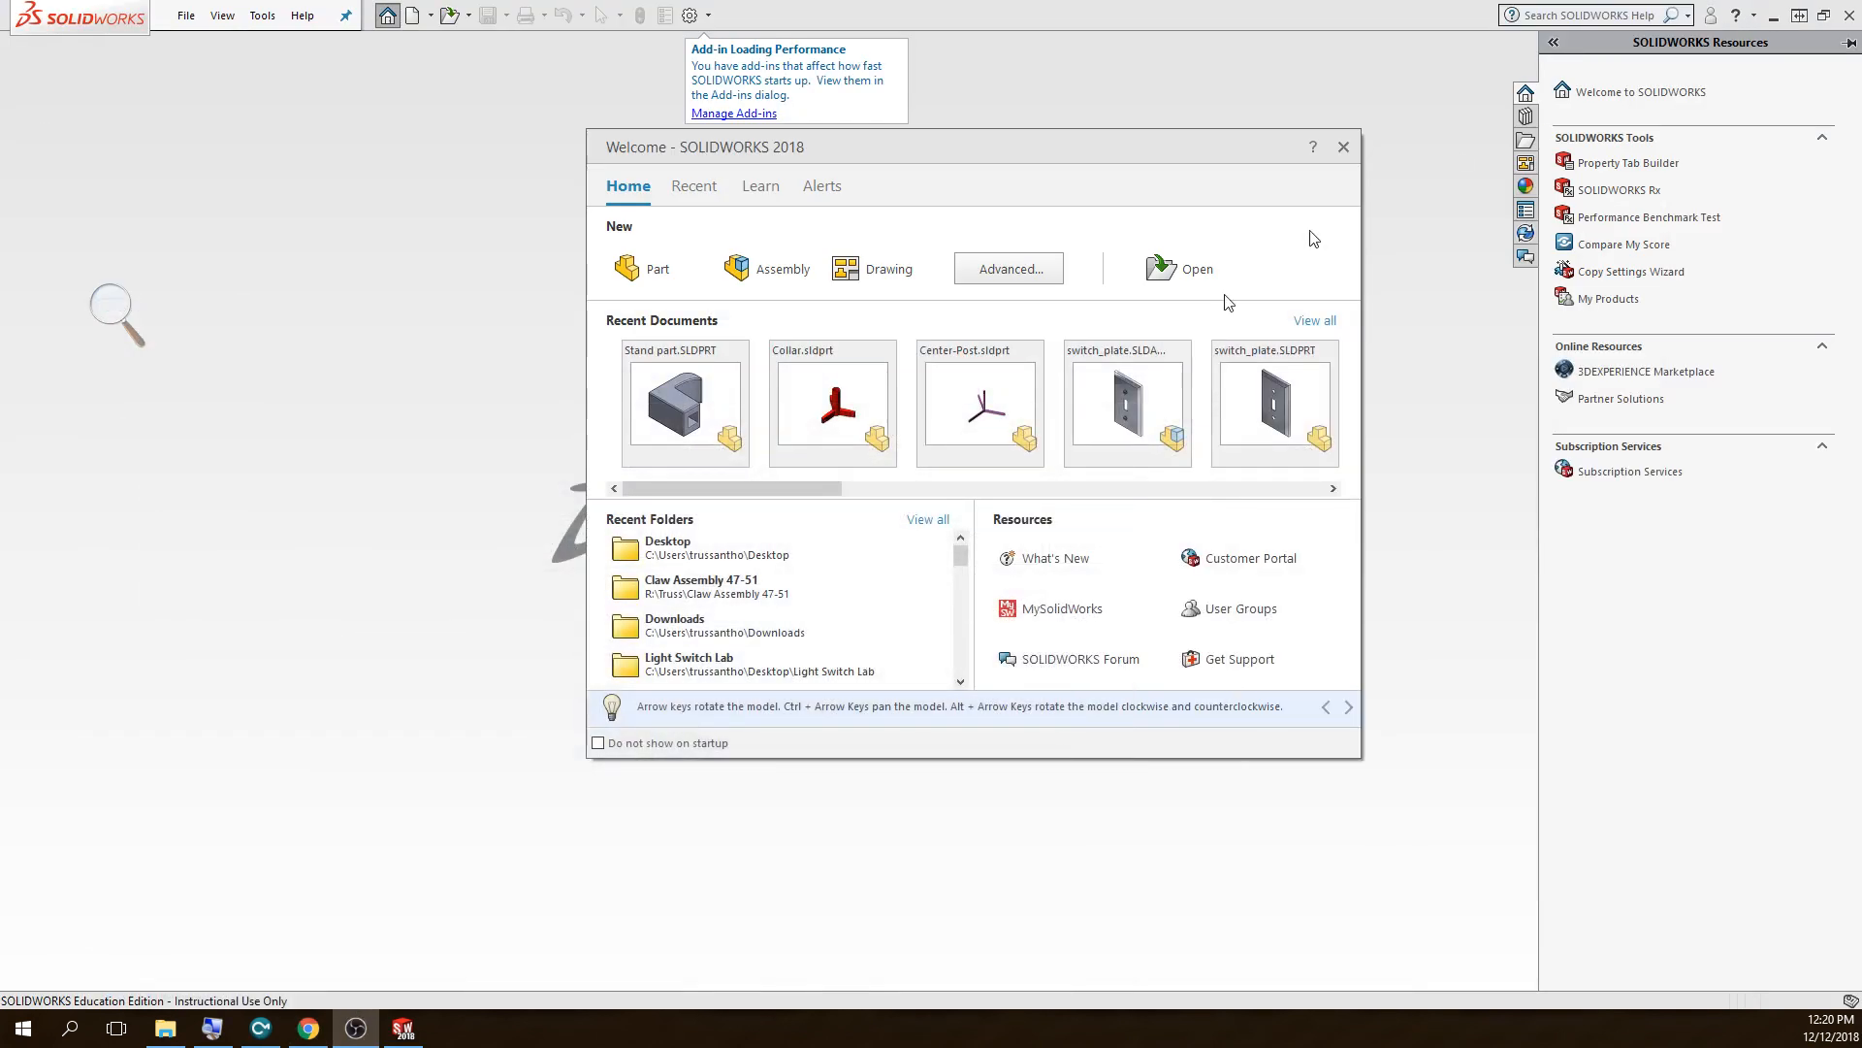
left_click(650, 276)
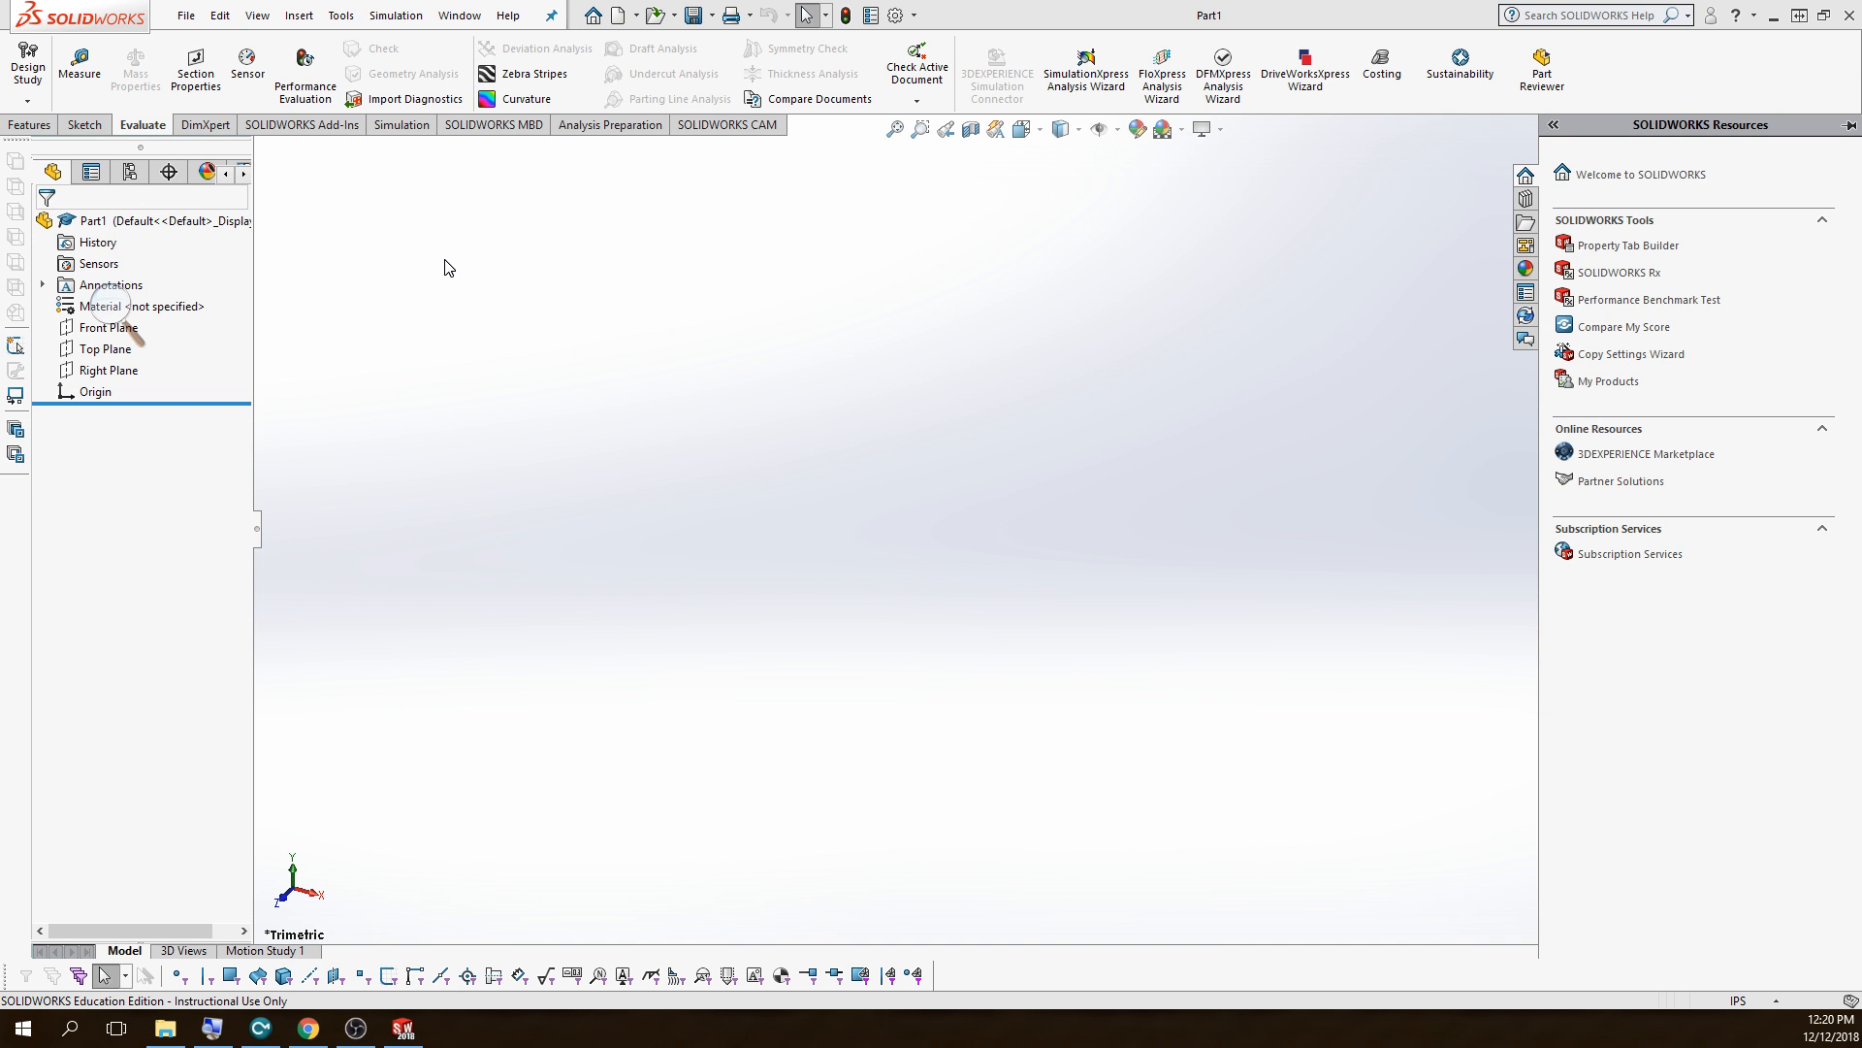
left_click(31, 125)
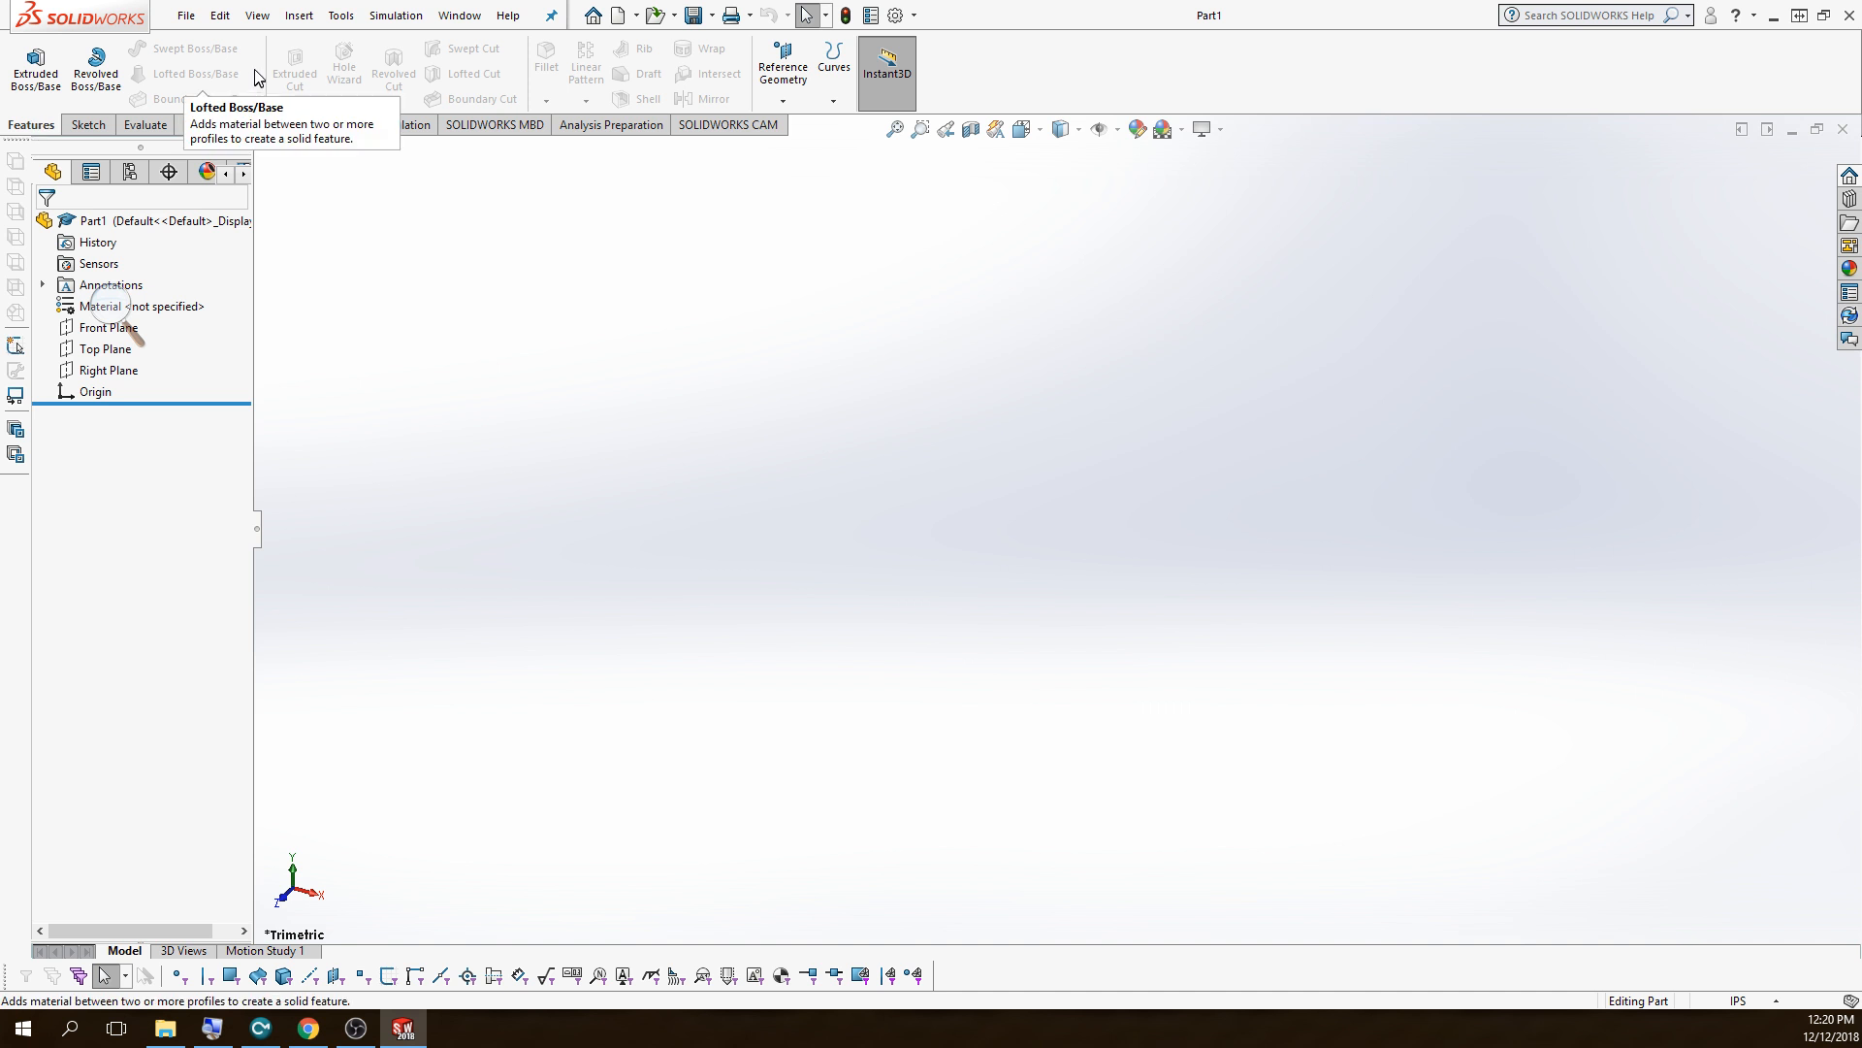
left_click(96, 70)
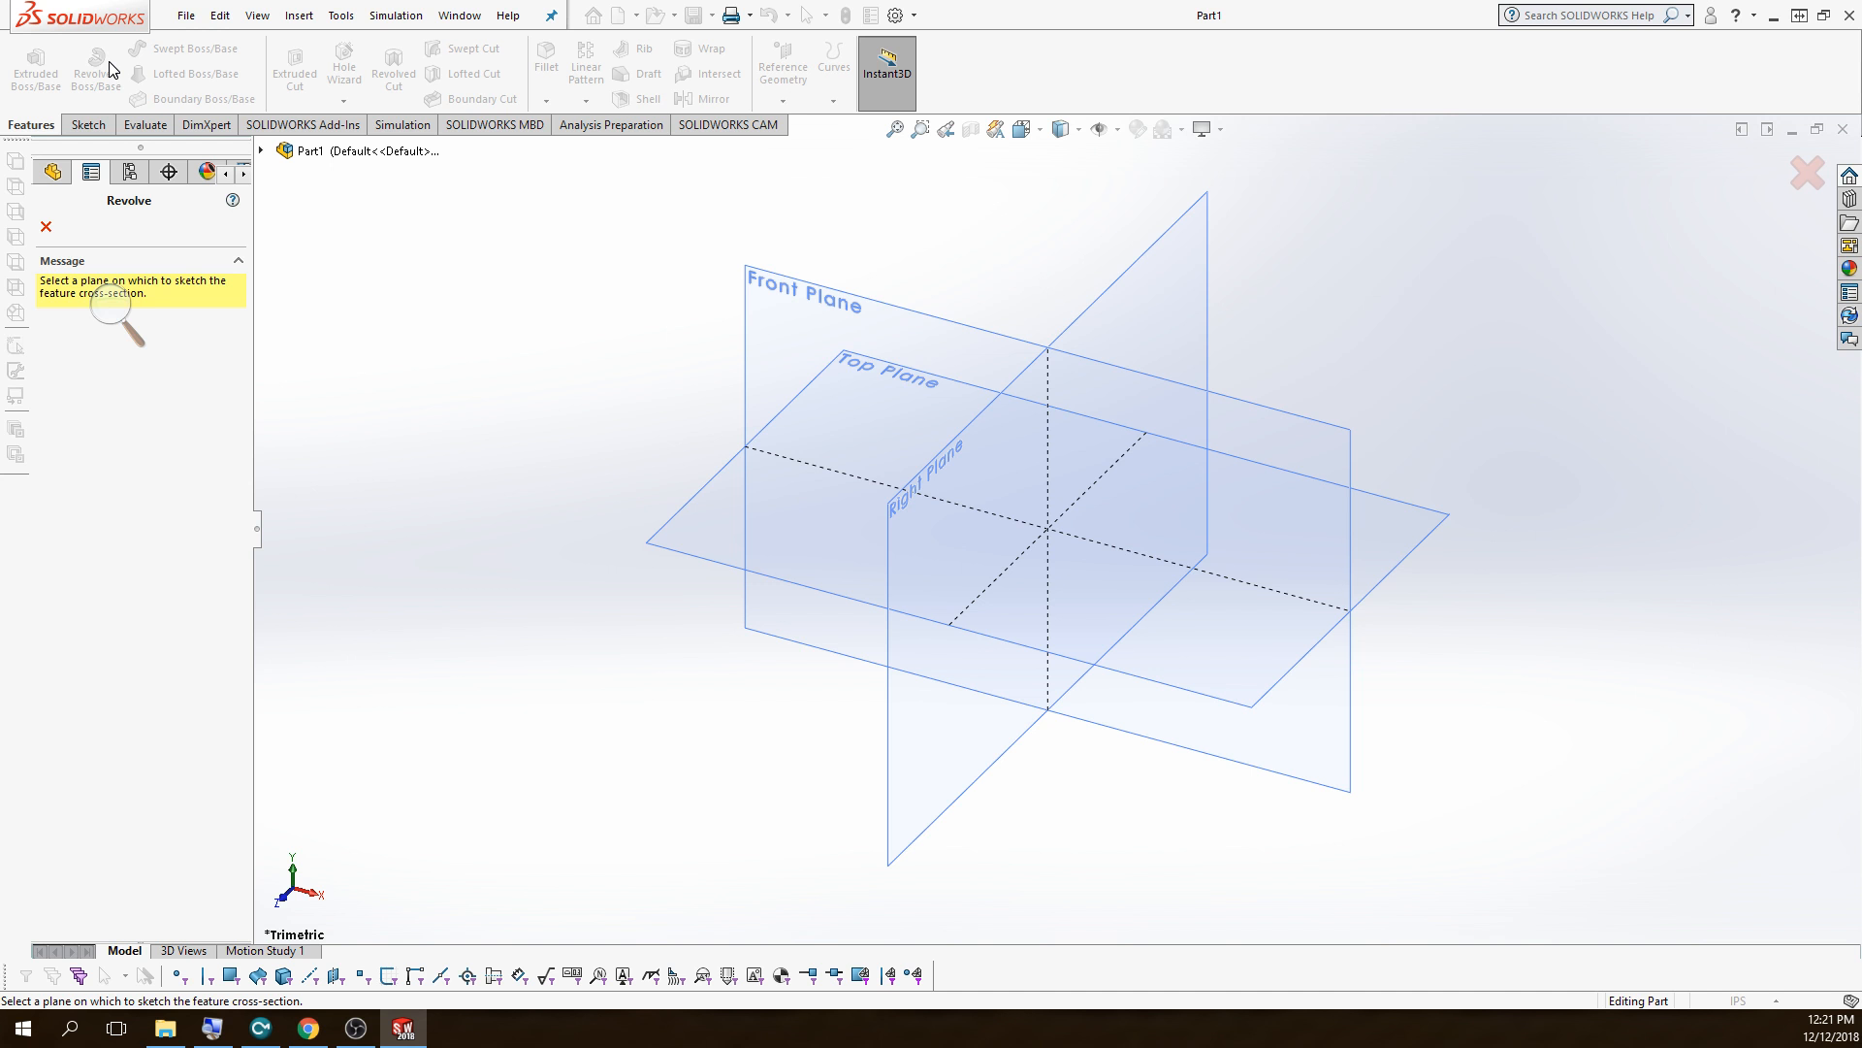
left_click(801, 291)
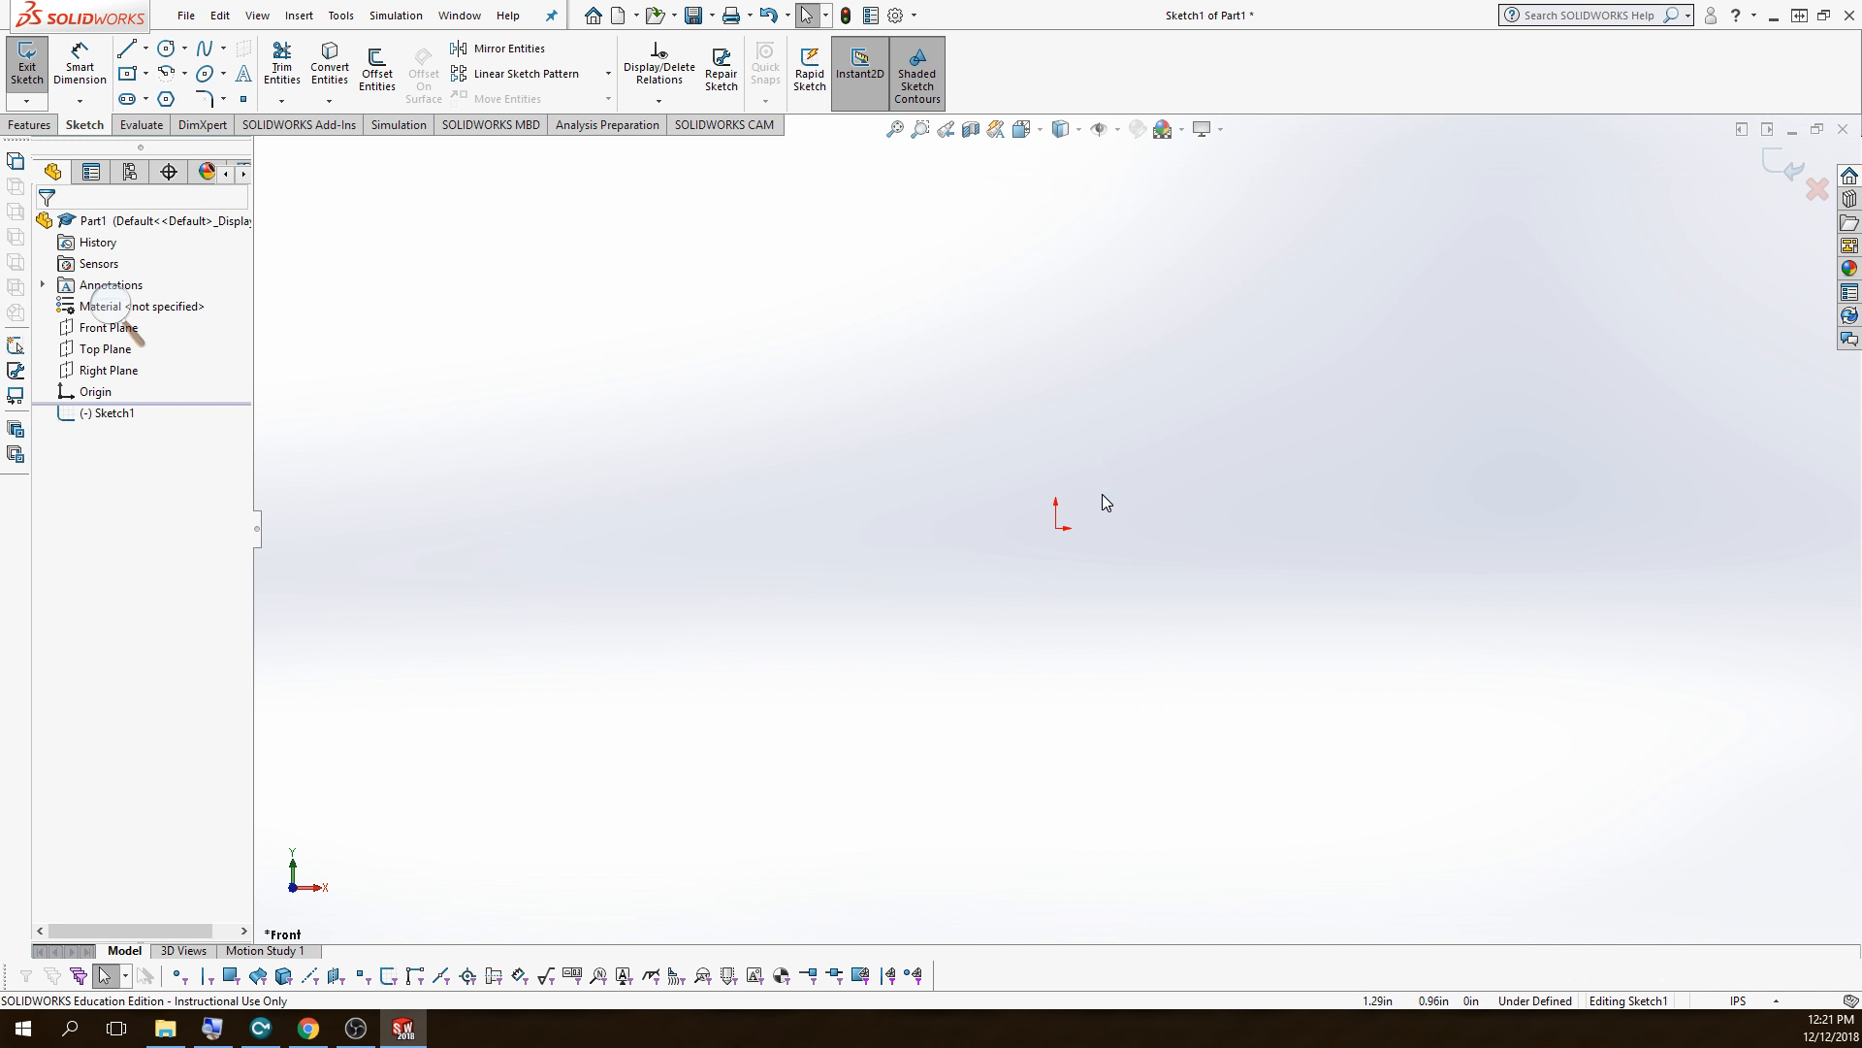
- Sketch a vertical line about 8.5 in long upward from the origin
left_click(1057, 529)
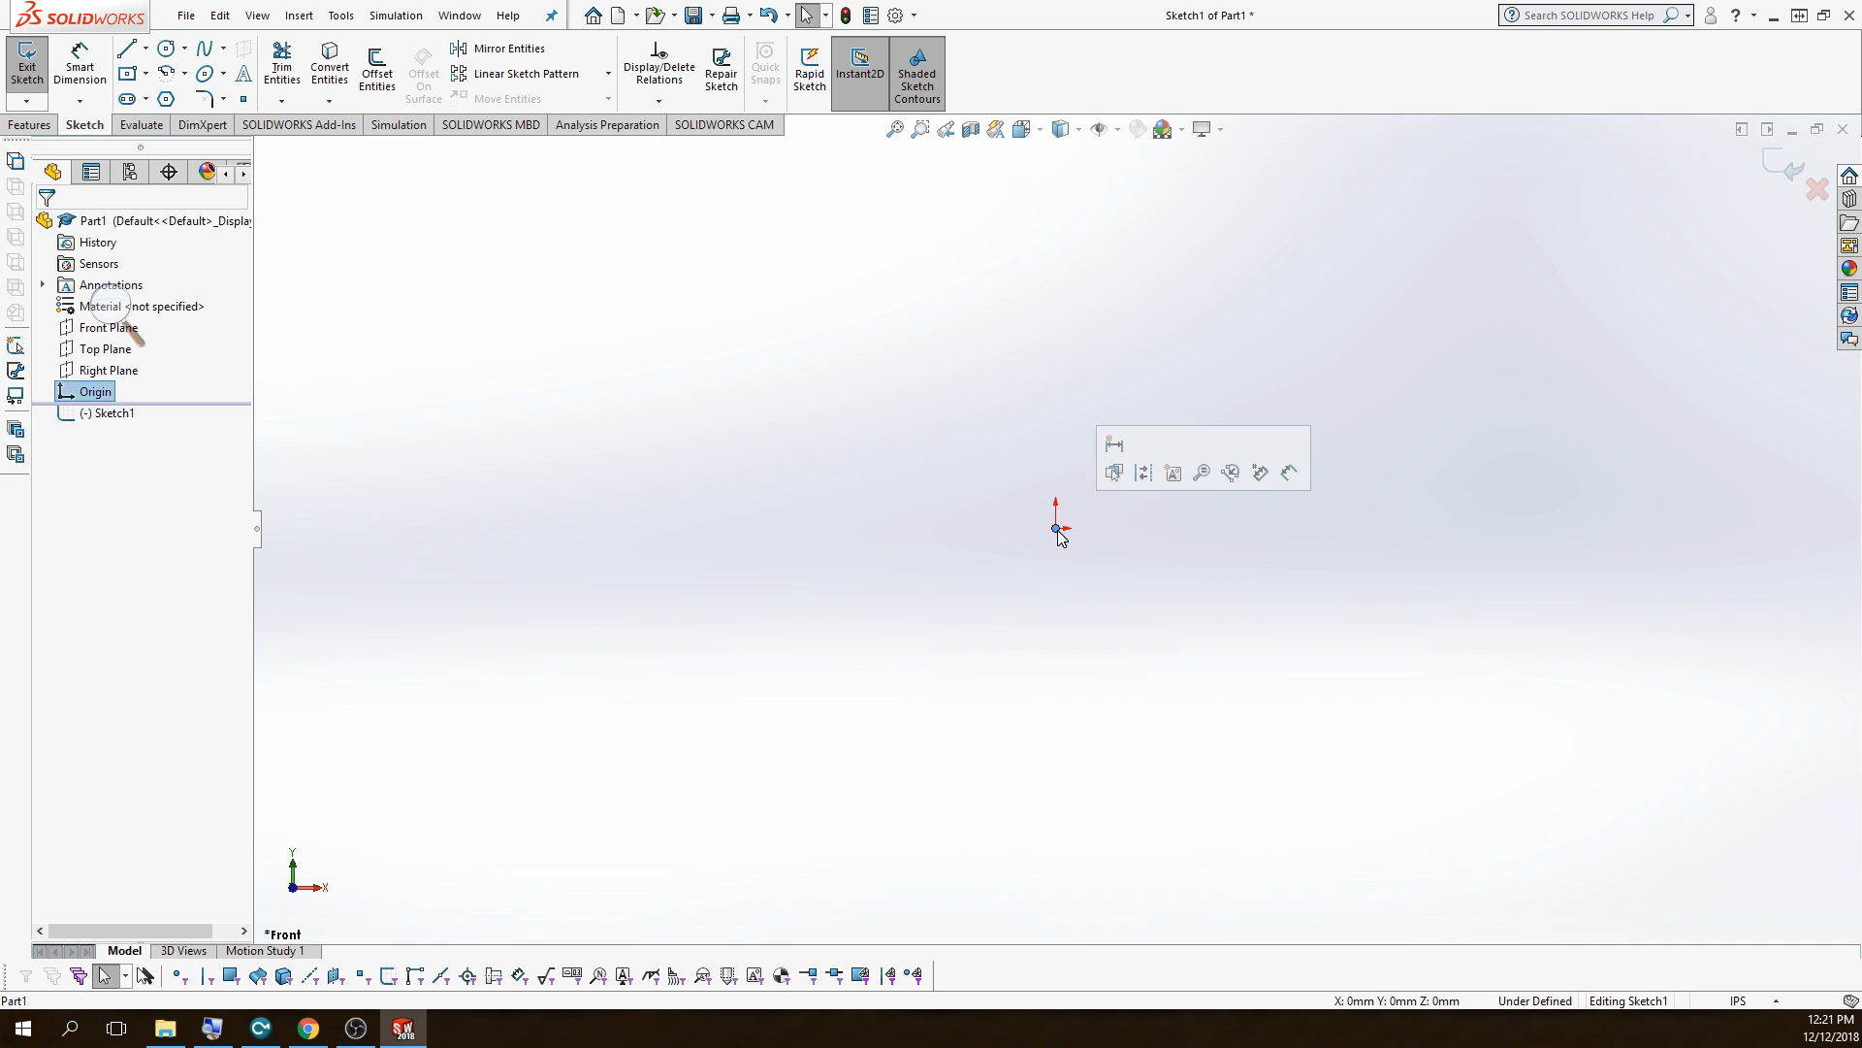
left_click(1341, 629)
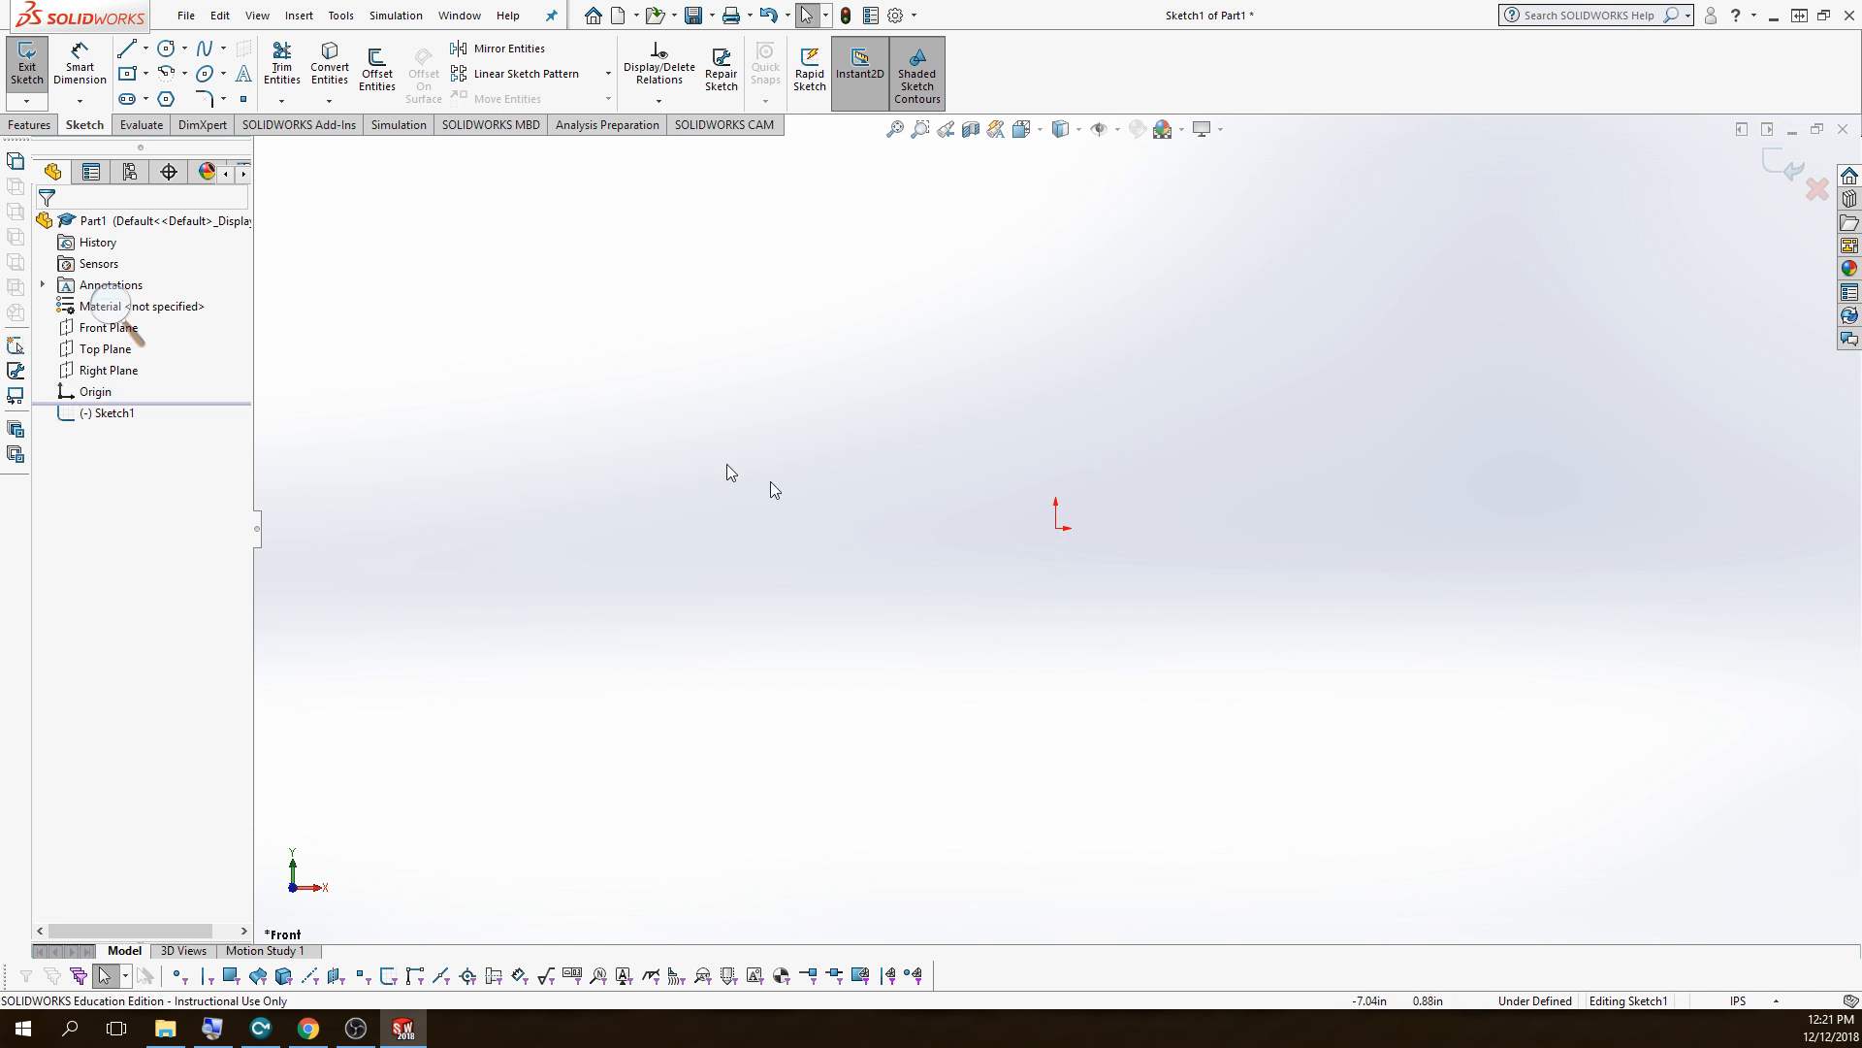
left_click(146, 54)
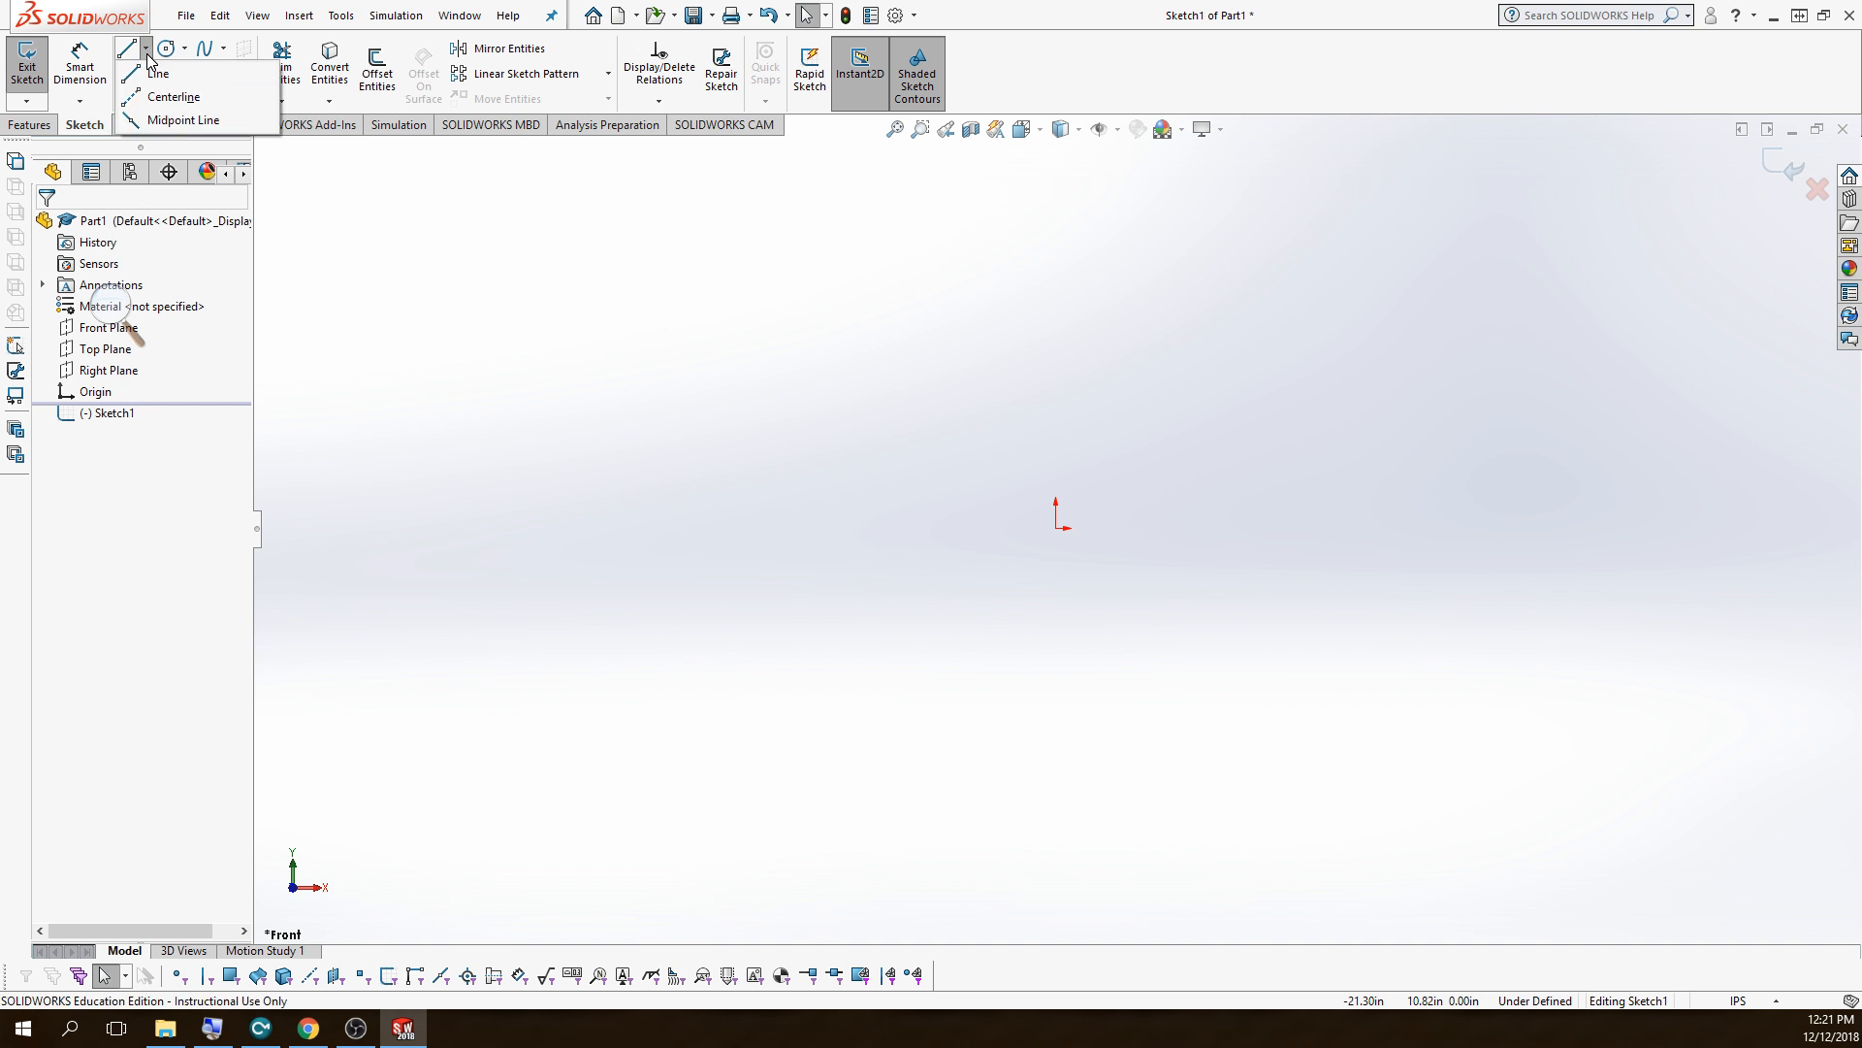
key("l")
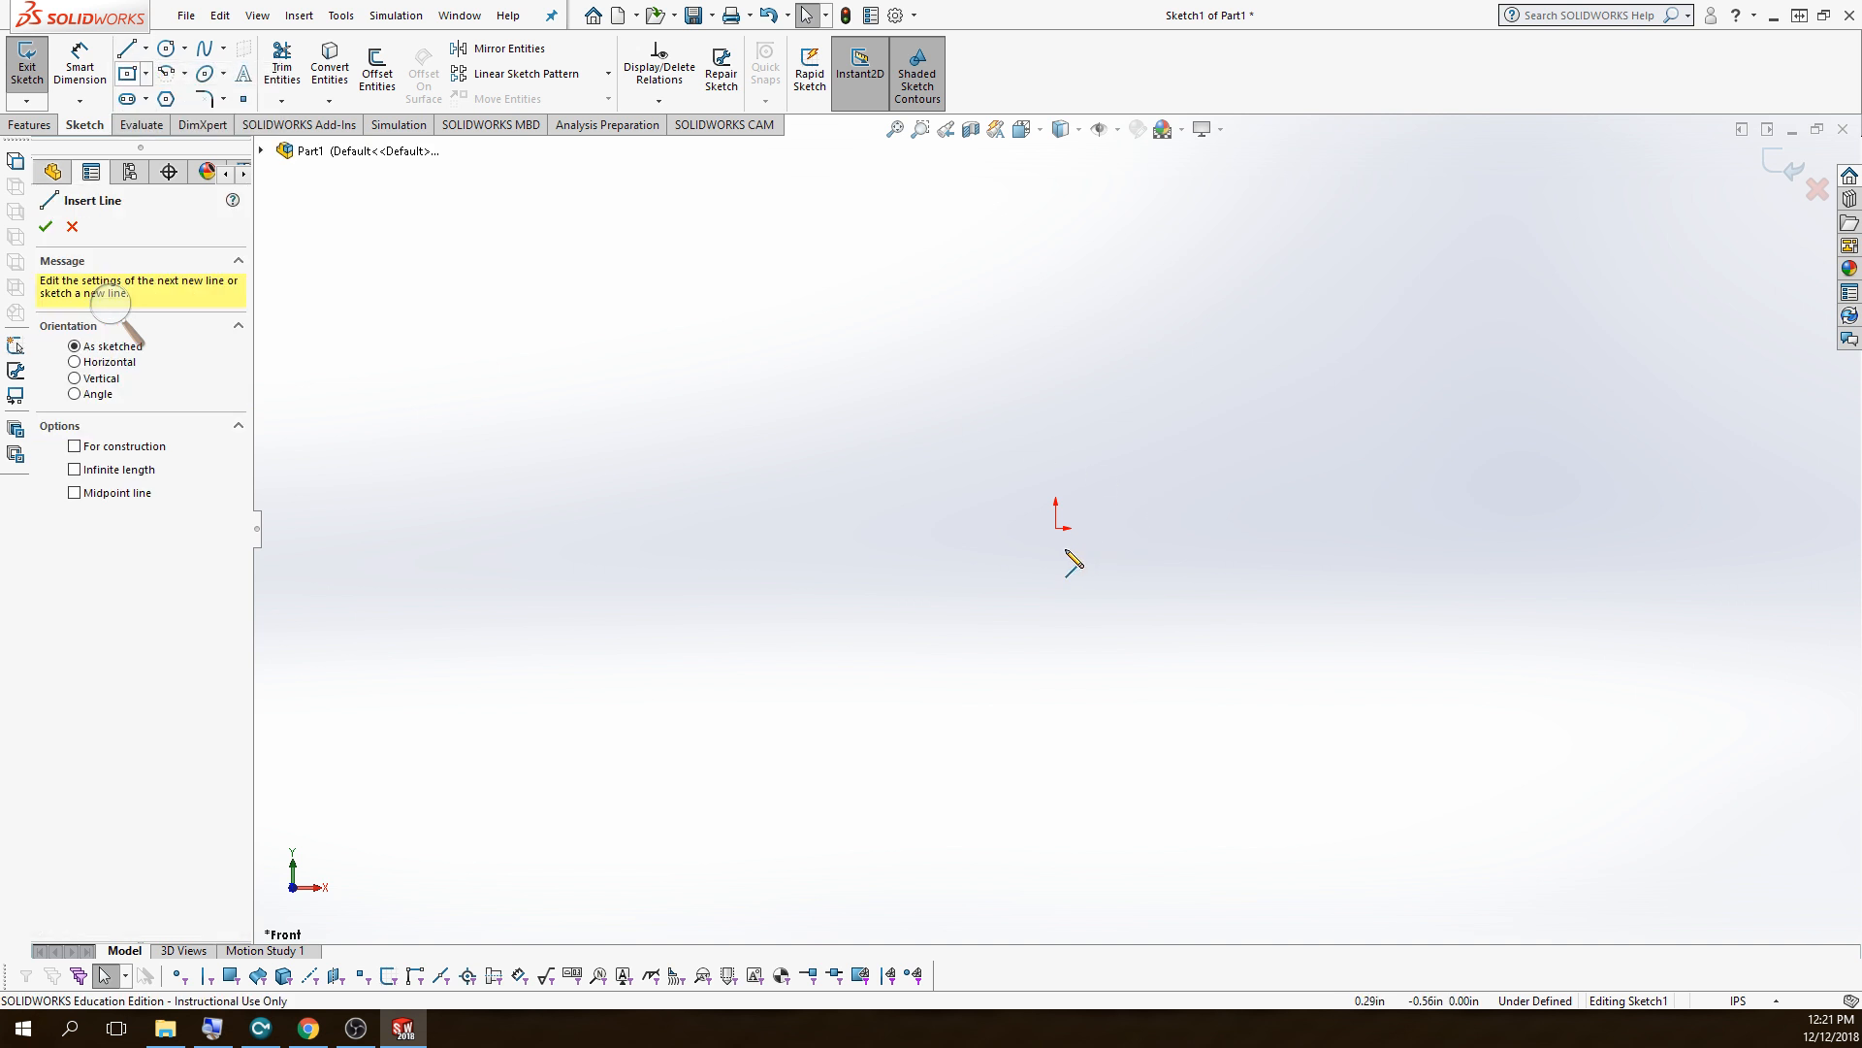
left_click(1058, 529)
left_click(1057, 222)
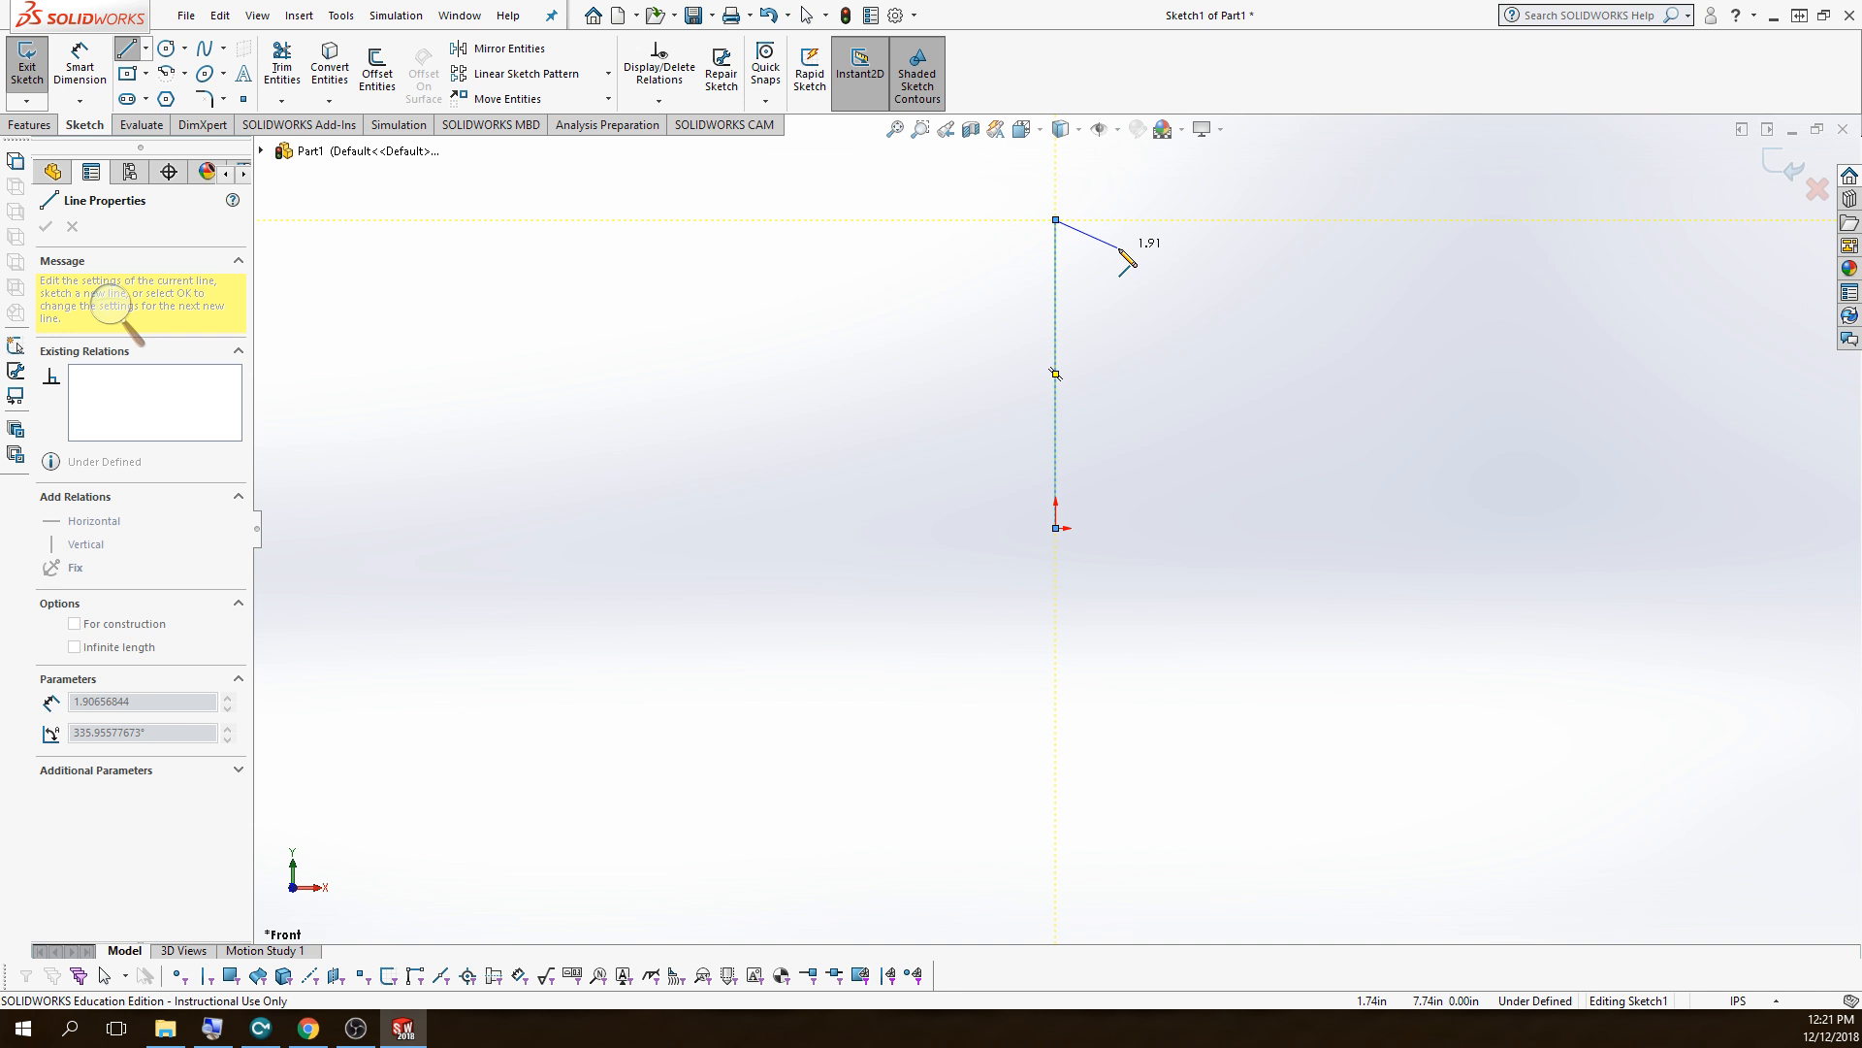
key("Escape")
key("Escape")
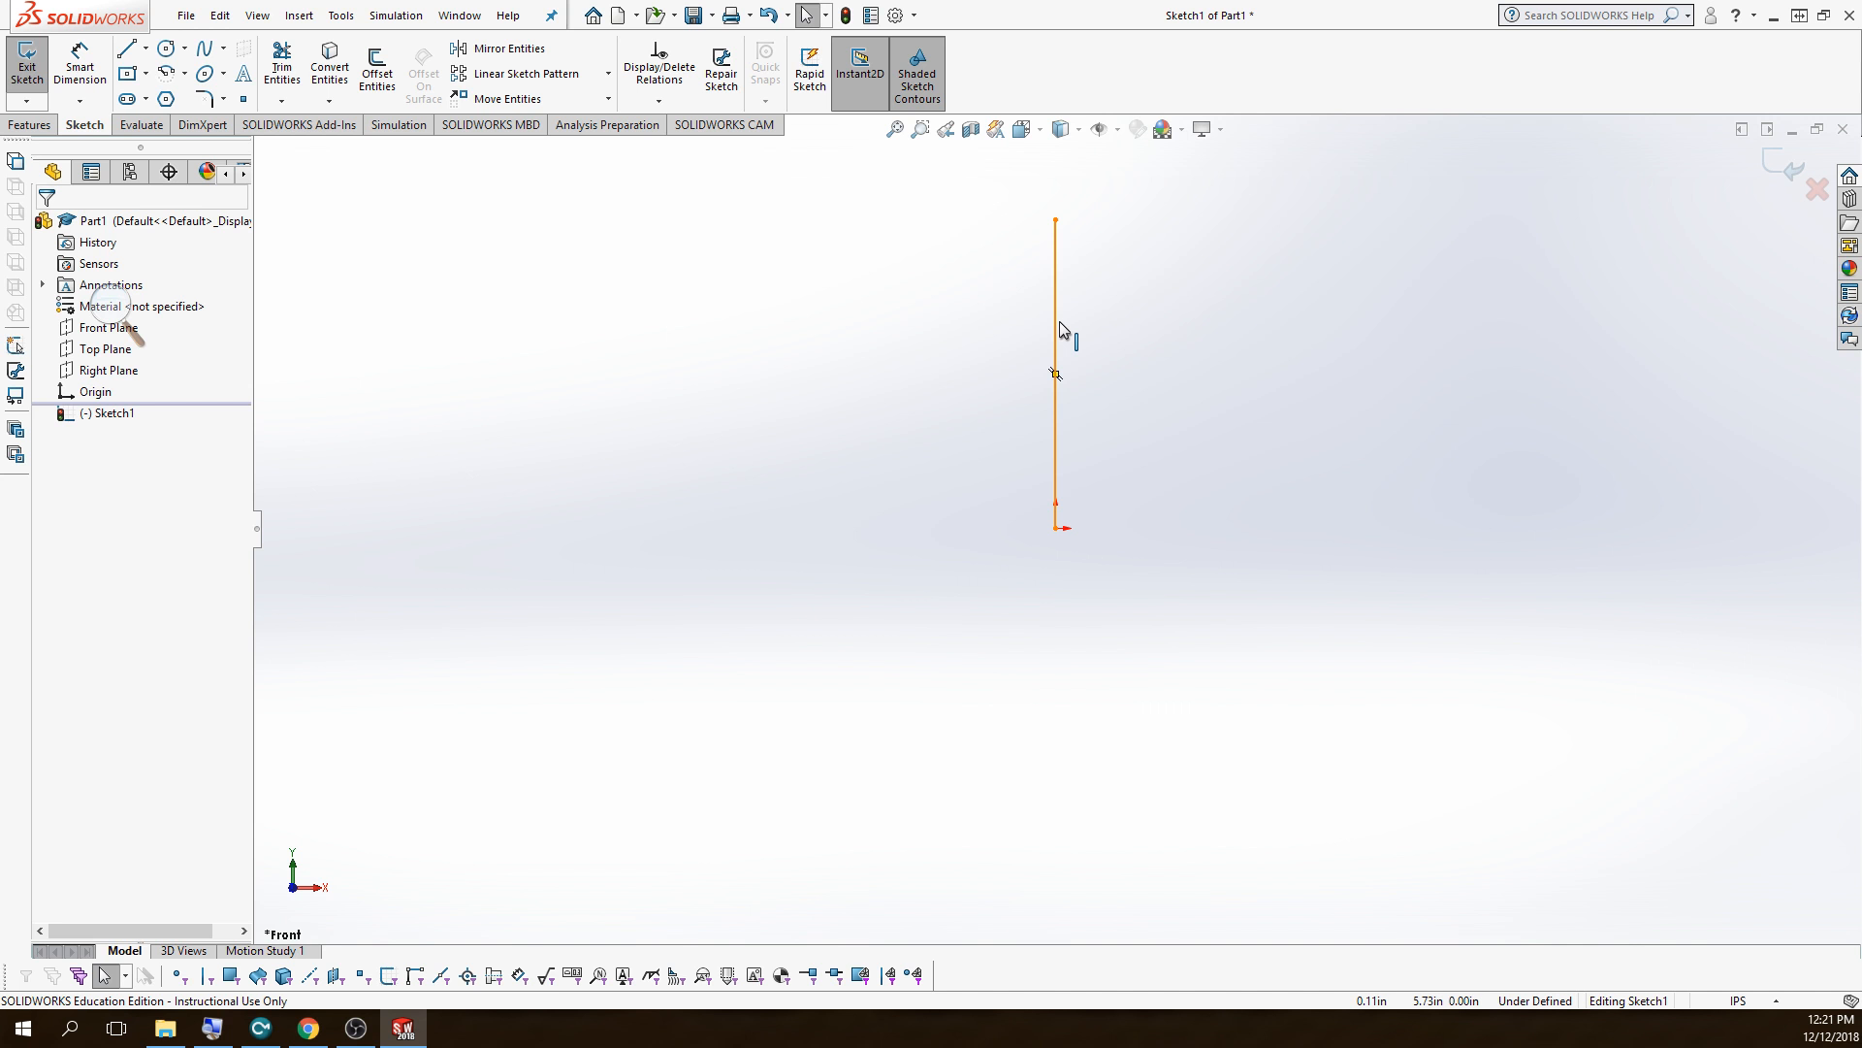
- Sketch a horizontal base line about 3.5 in long from the origin toward positive X
left_click(126, 48)
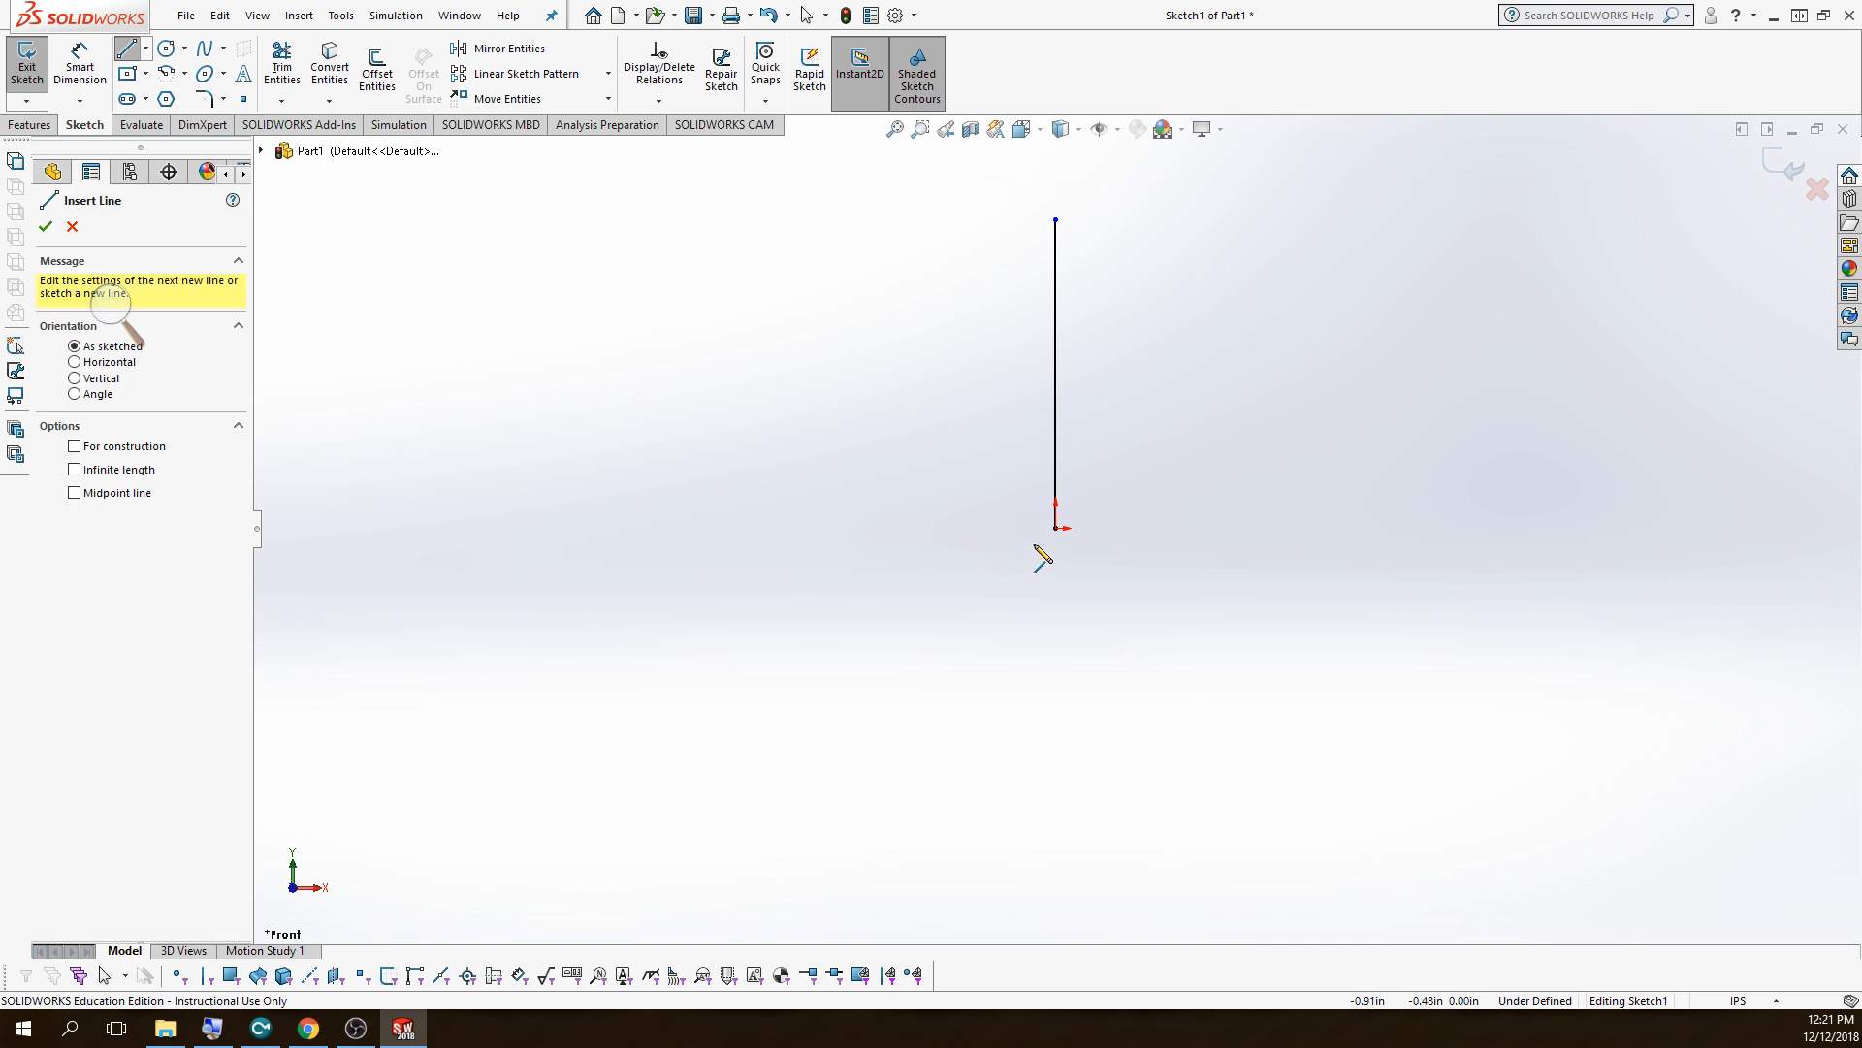
left_click(1055, 527)
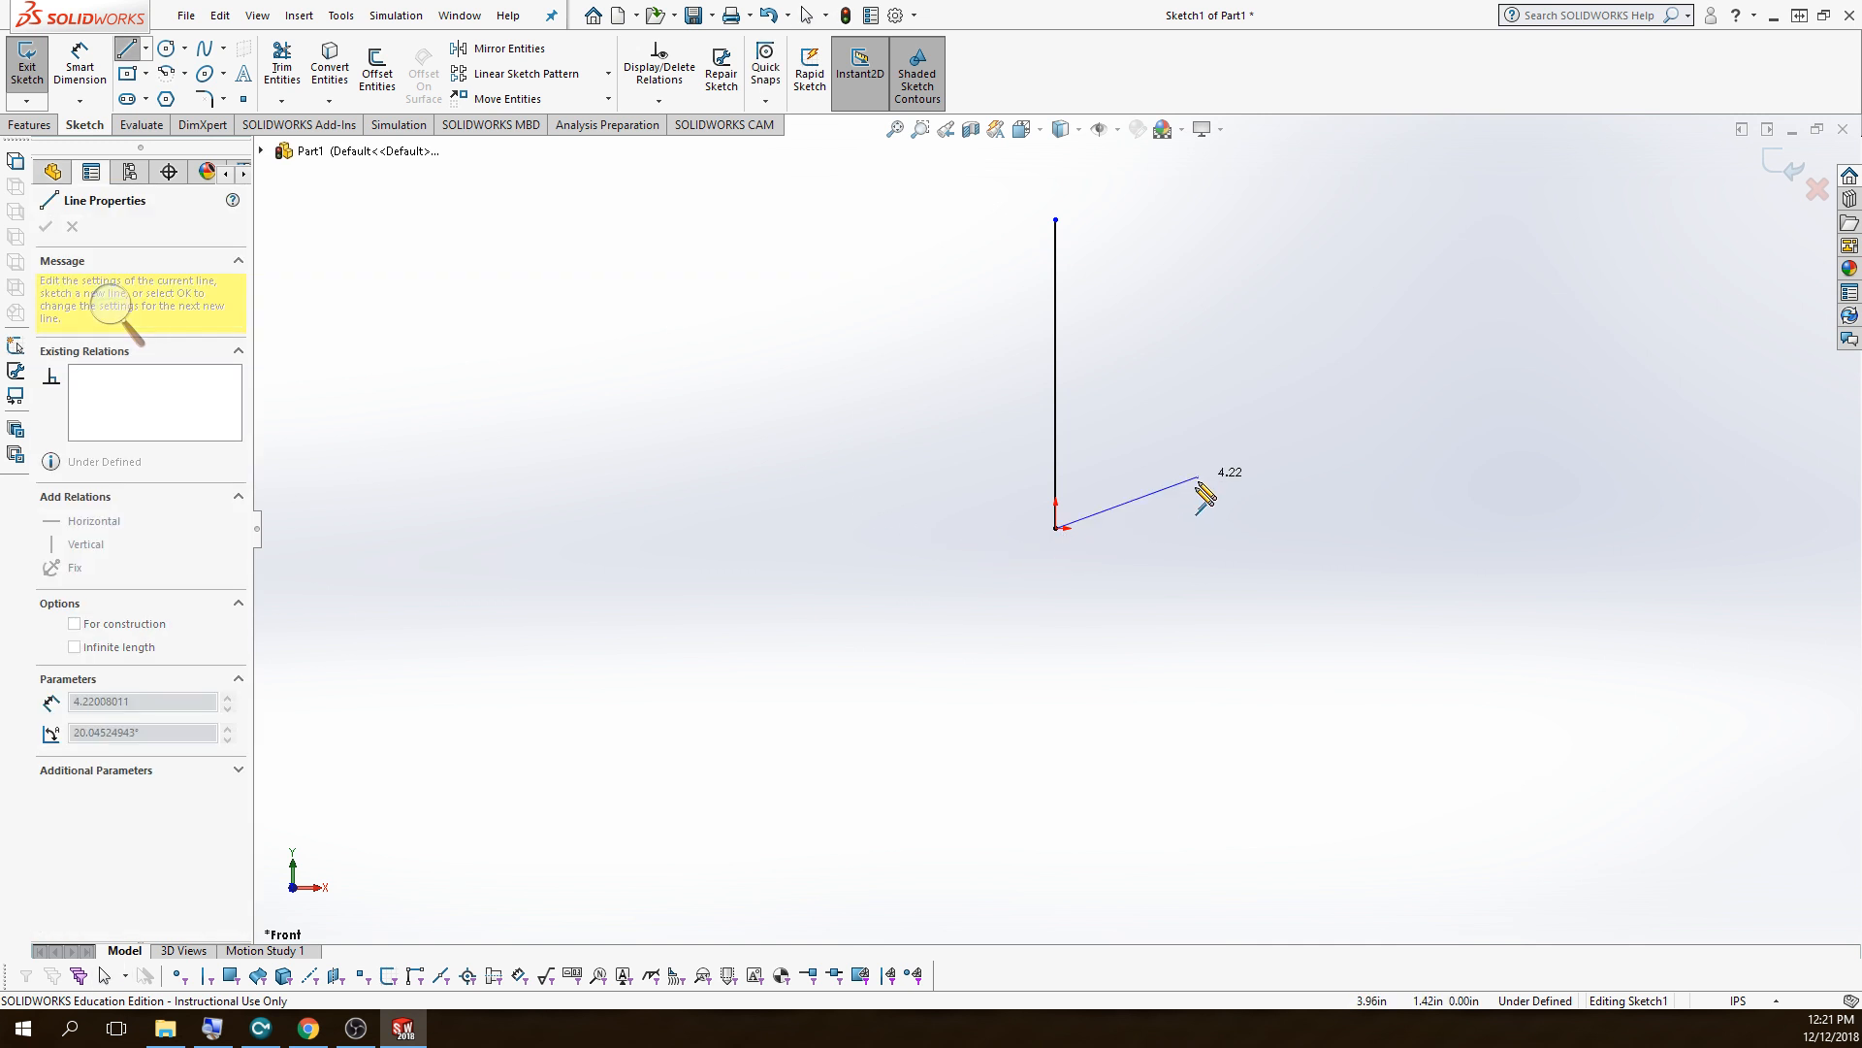
left_click(1184, 532)
key("Escape")
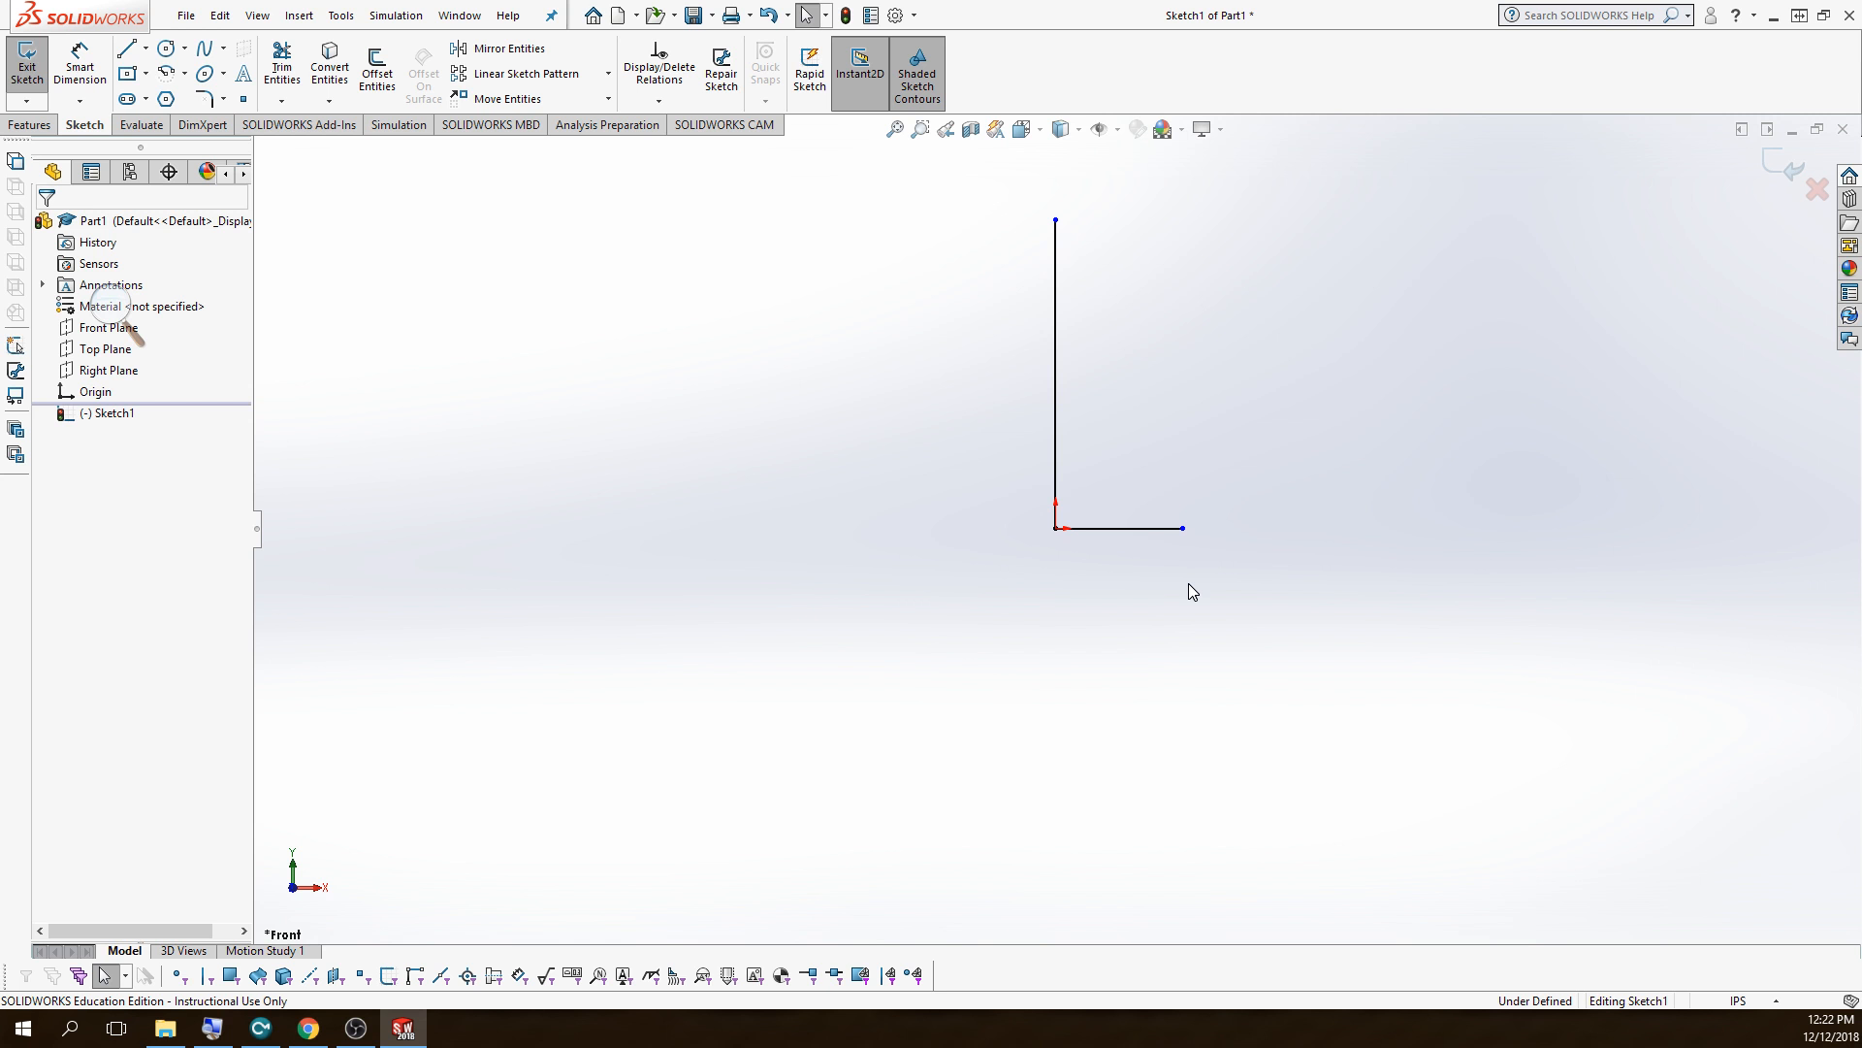
- Close the profile from the base line's free end with a vertical side, inward-slanting shoulder, 1.2 in vertical neck and horizontal top, about 1.6 in long
left_click(127, 51)
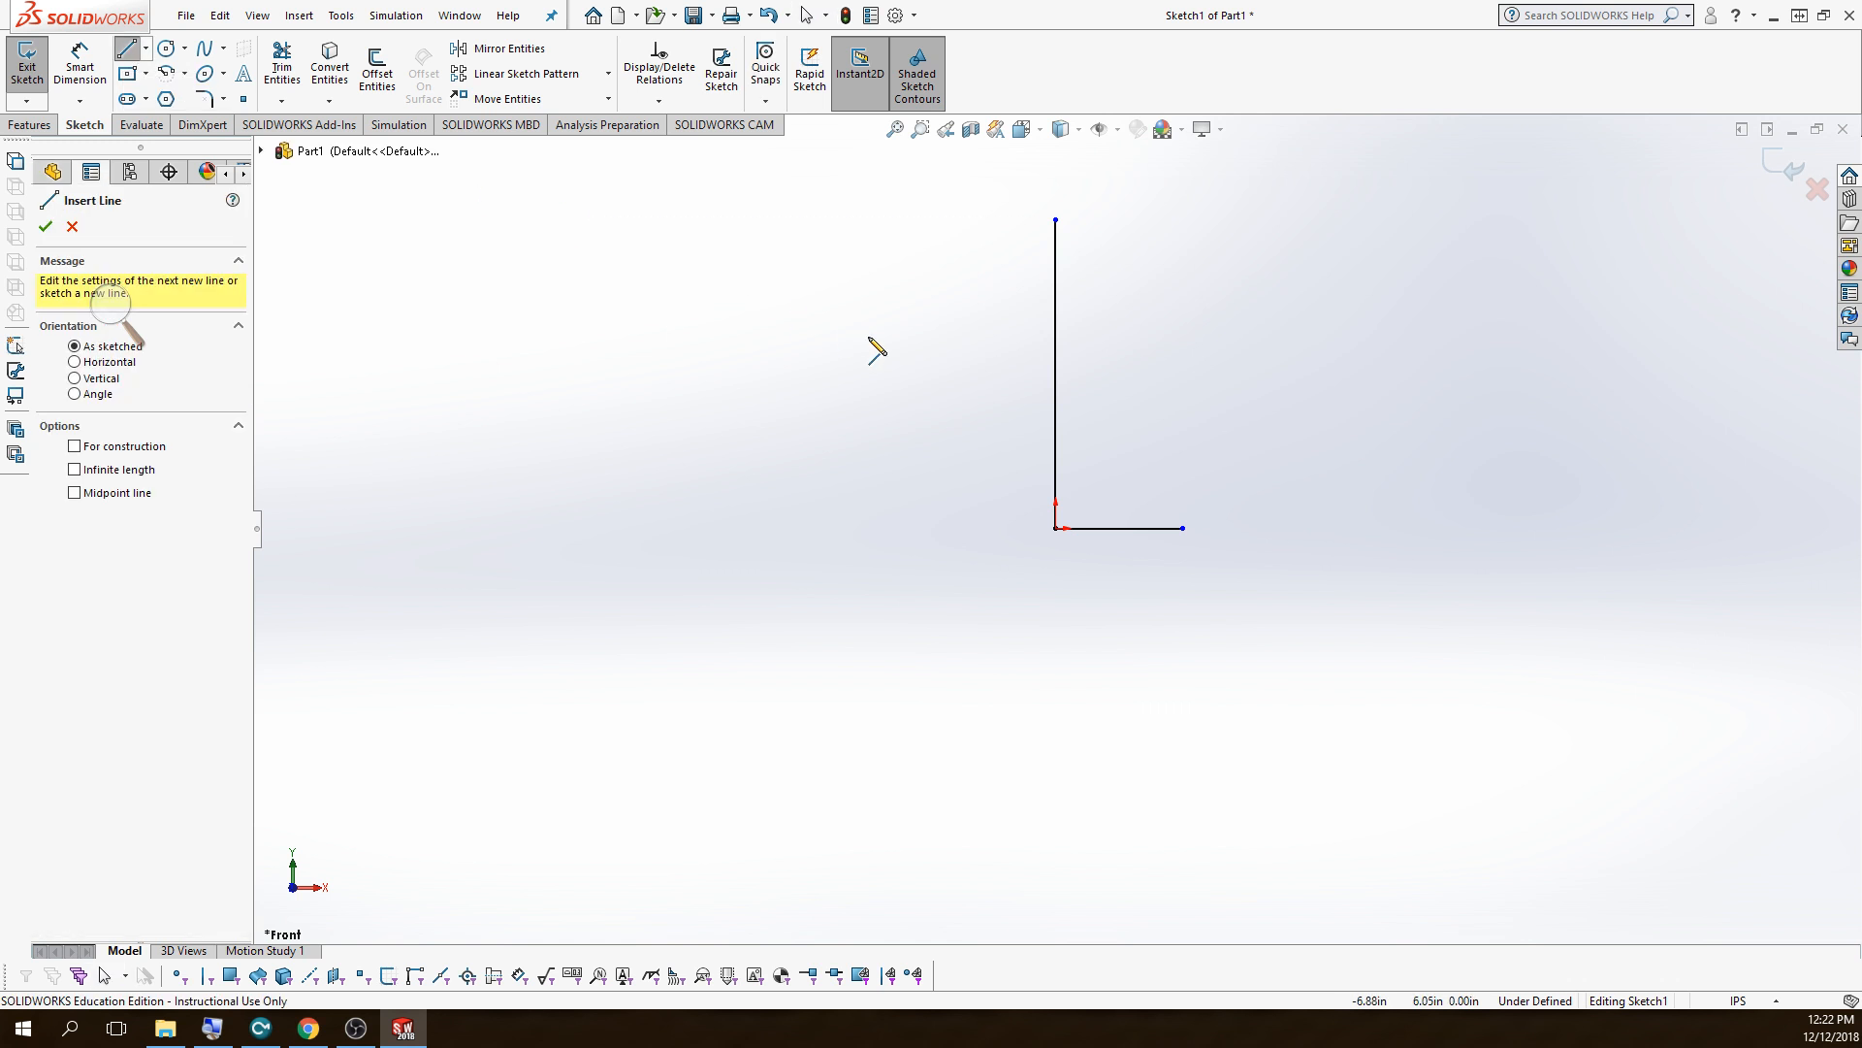
left_click(1182, 528)
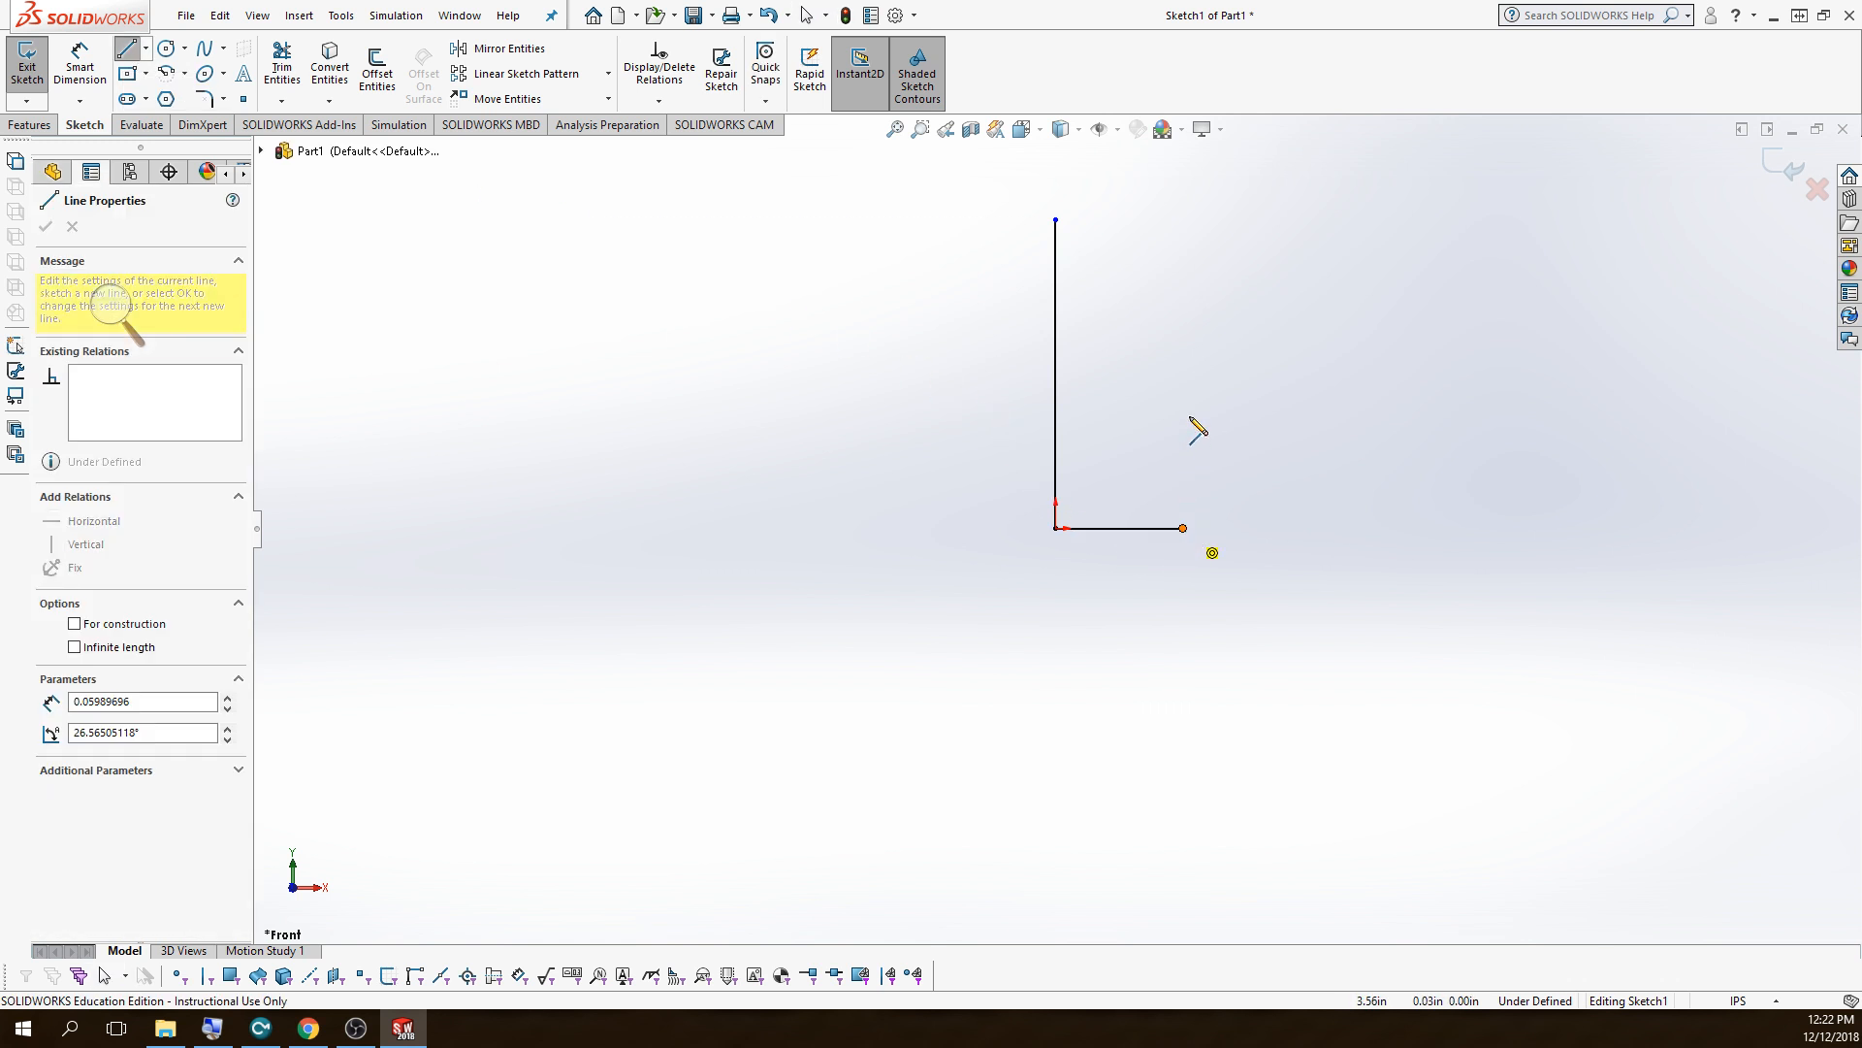
left_click(1182, 359)
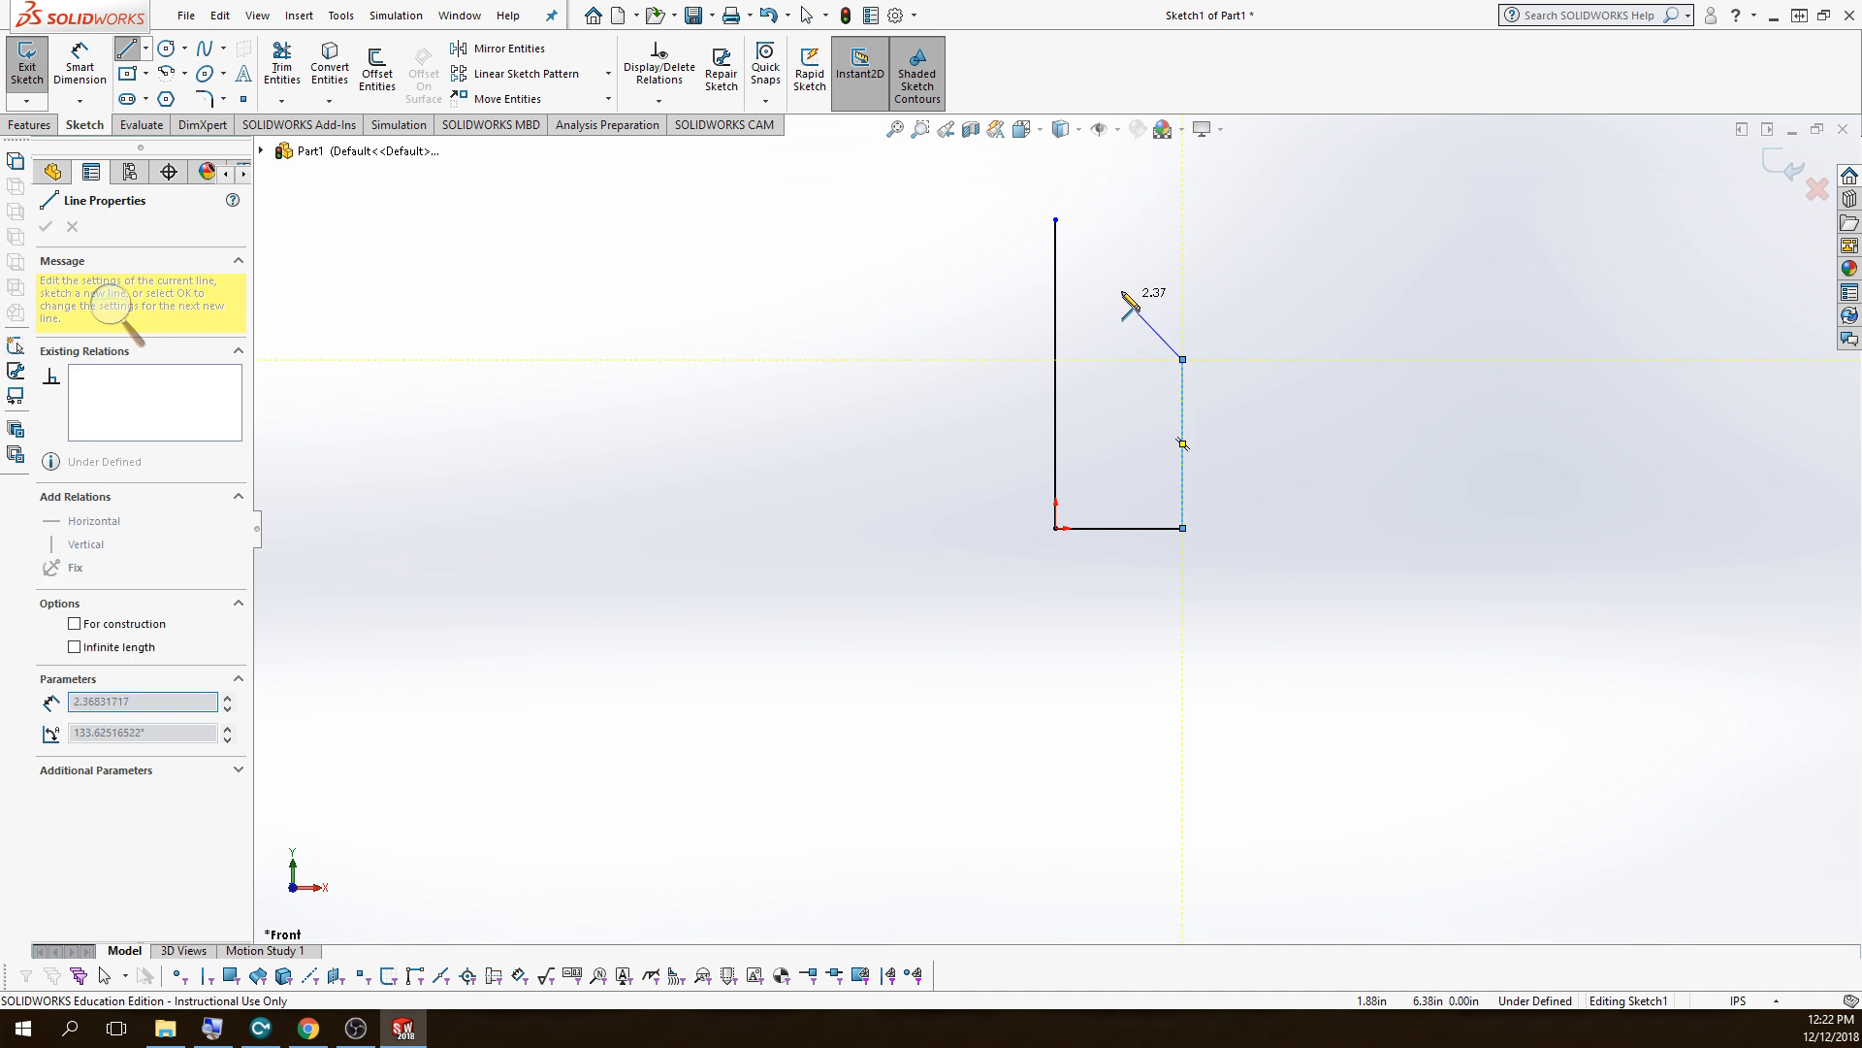
left_click(1114, 263)
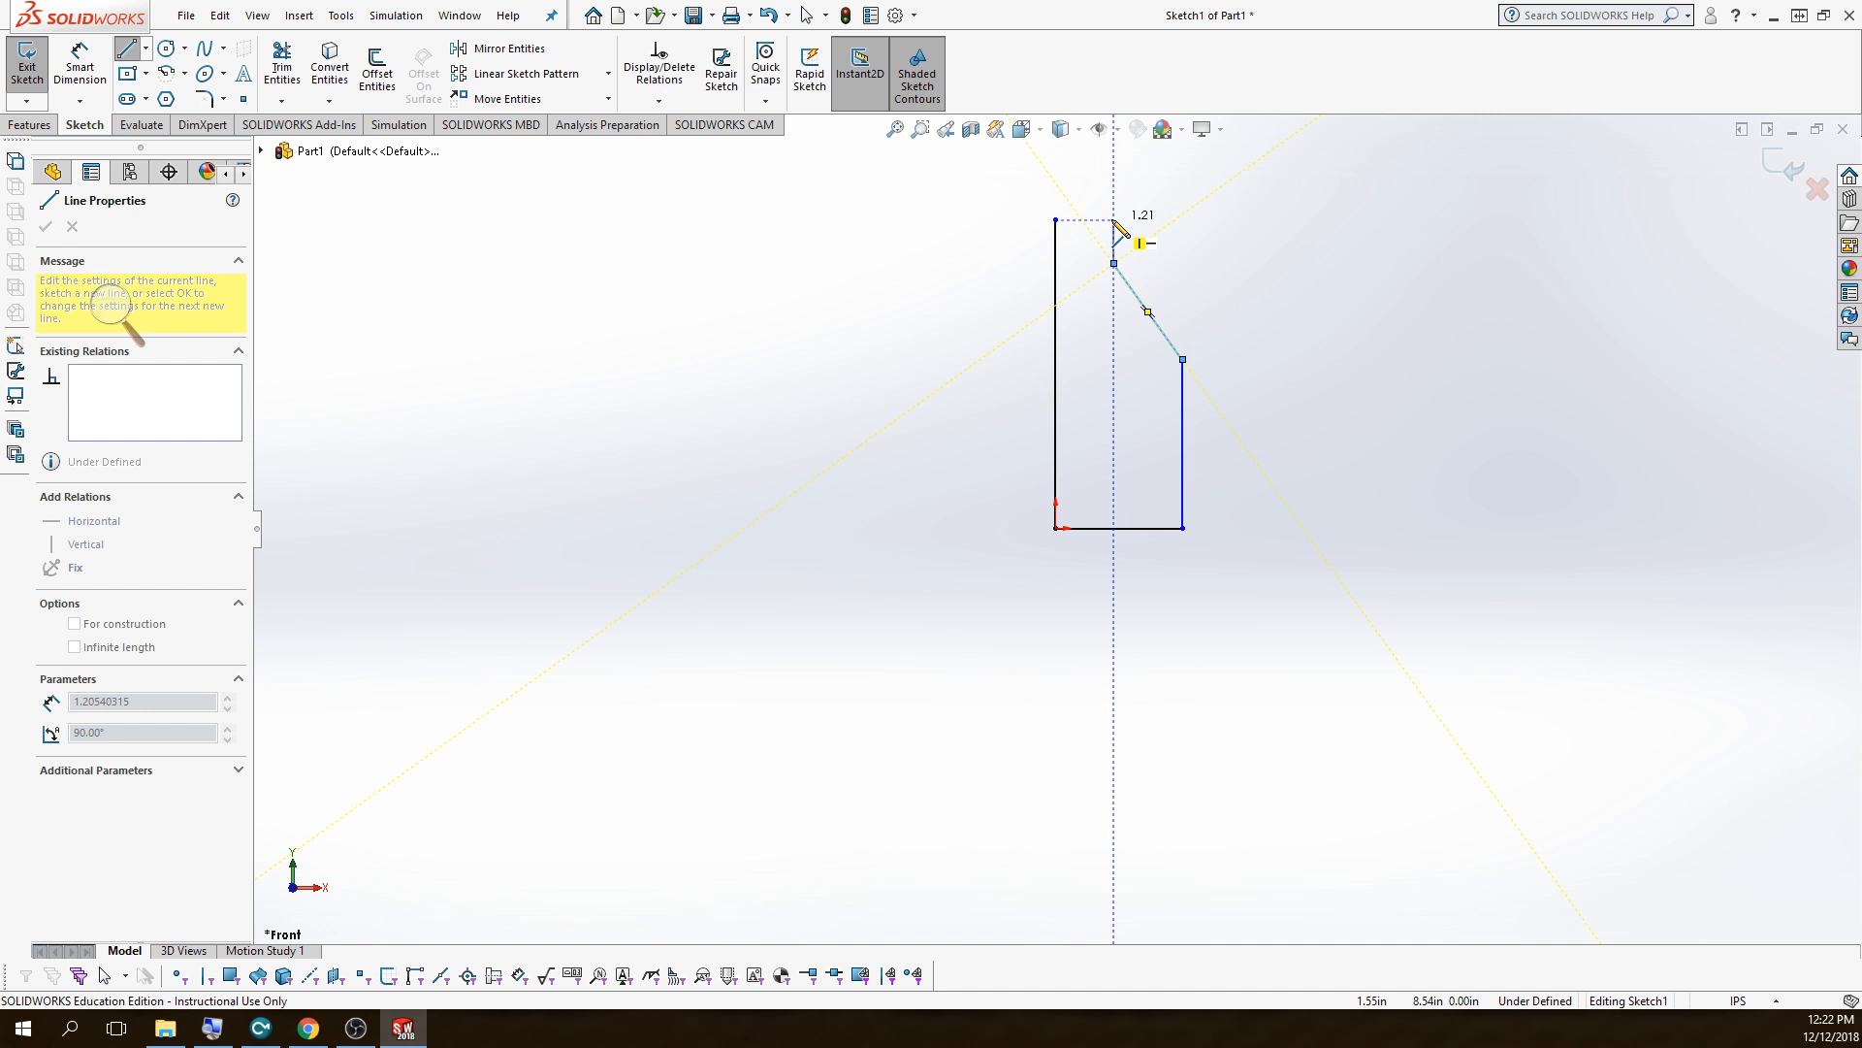
left_click(1114, 219)
left_click(1055, 219)
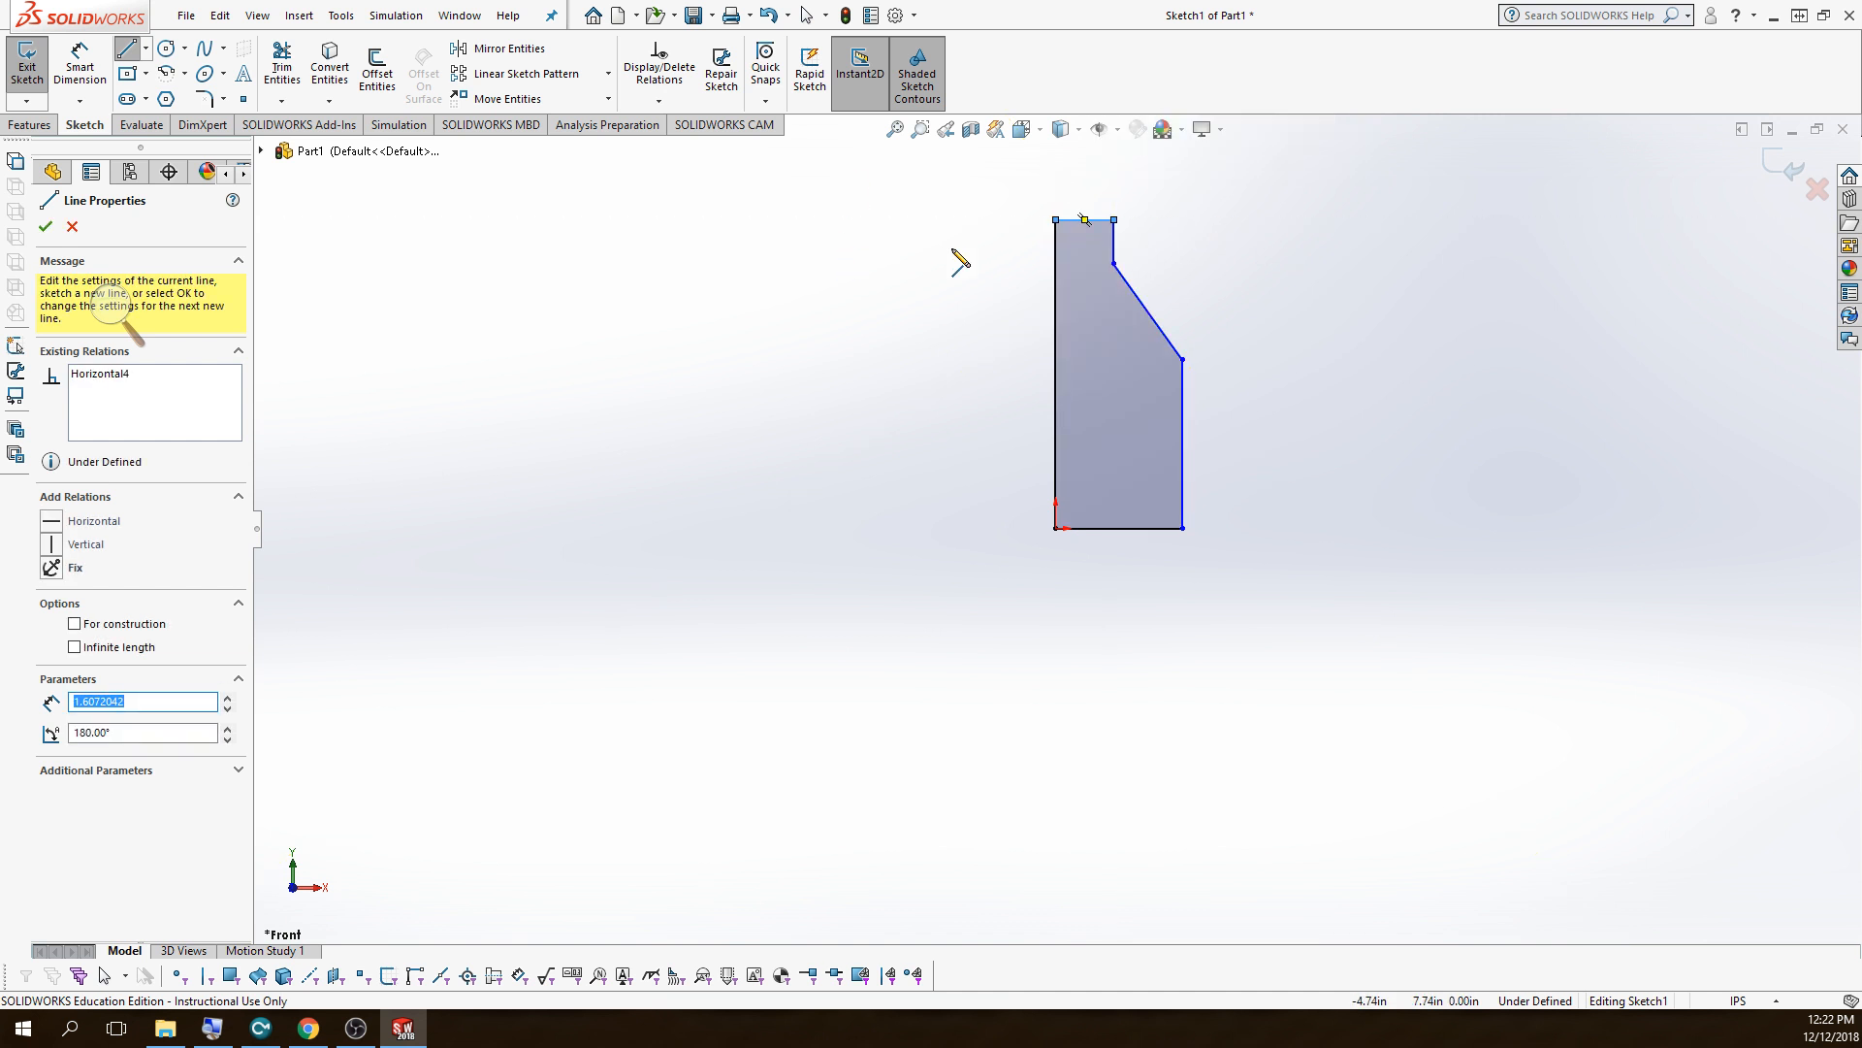
key("f")
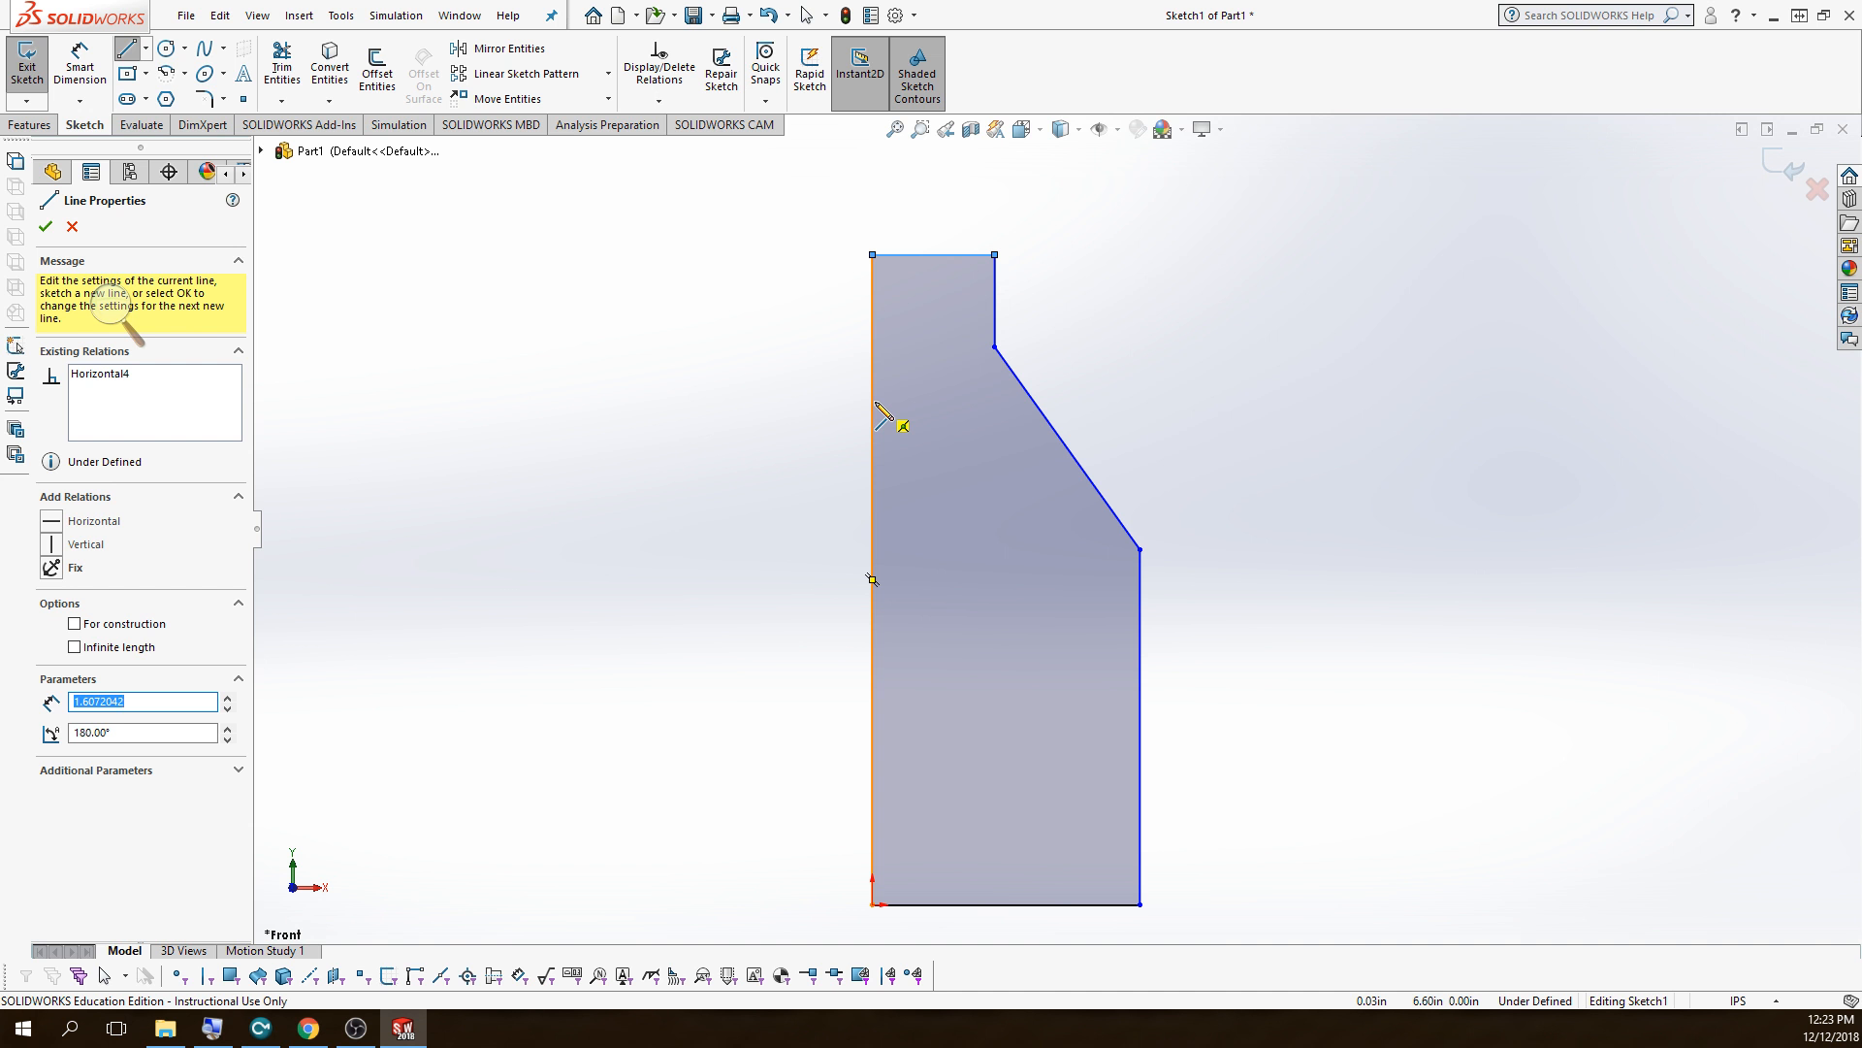
- Dimension the profile's vertical line along the Y axis to 6 in
left_click(117, 73)
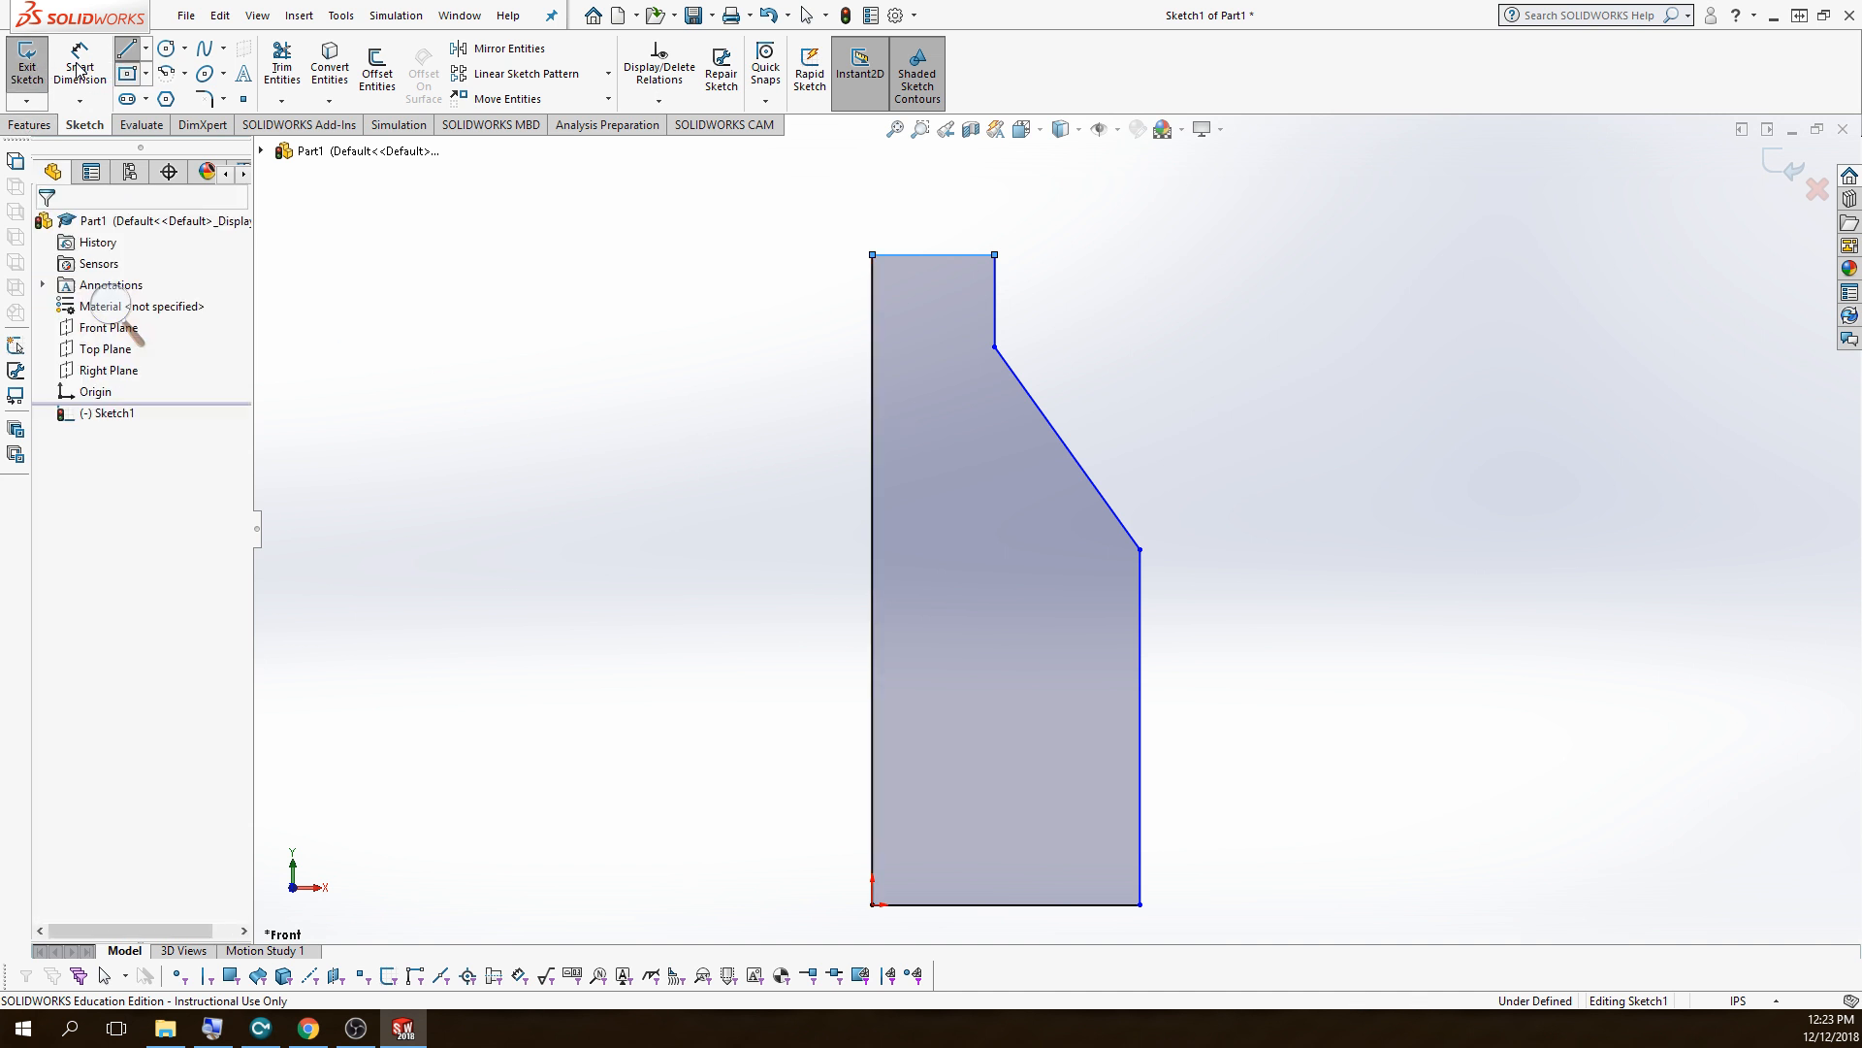
left_click(79, 66)
left_click(874, 359)
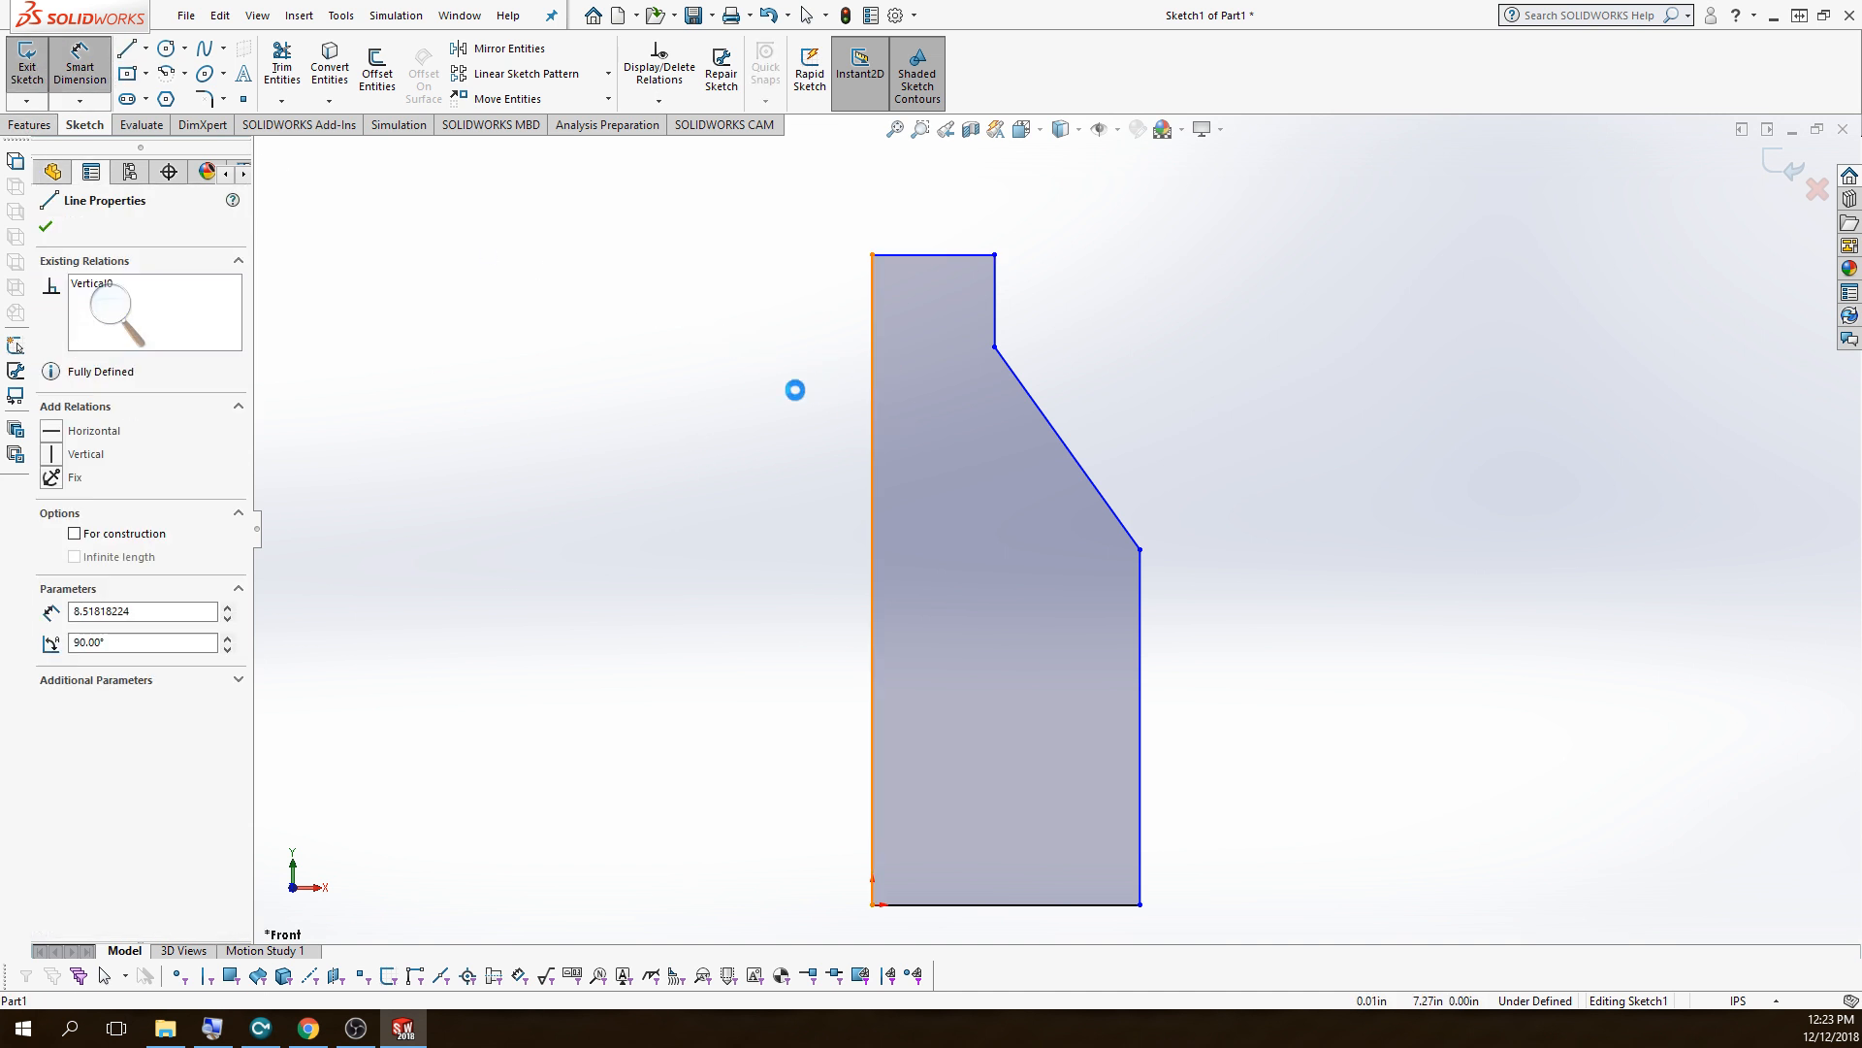
left_click(787, 427)
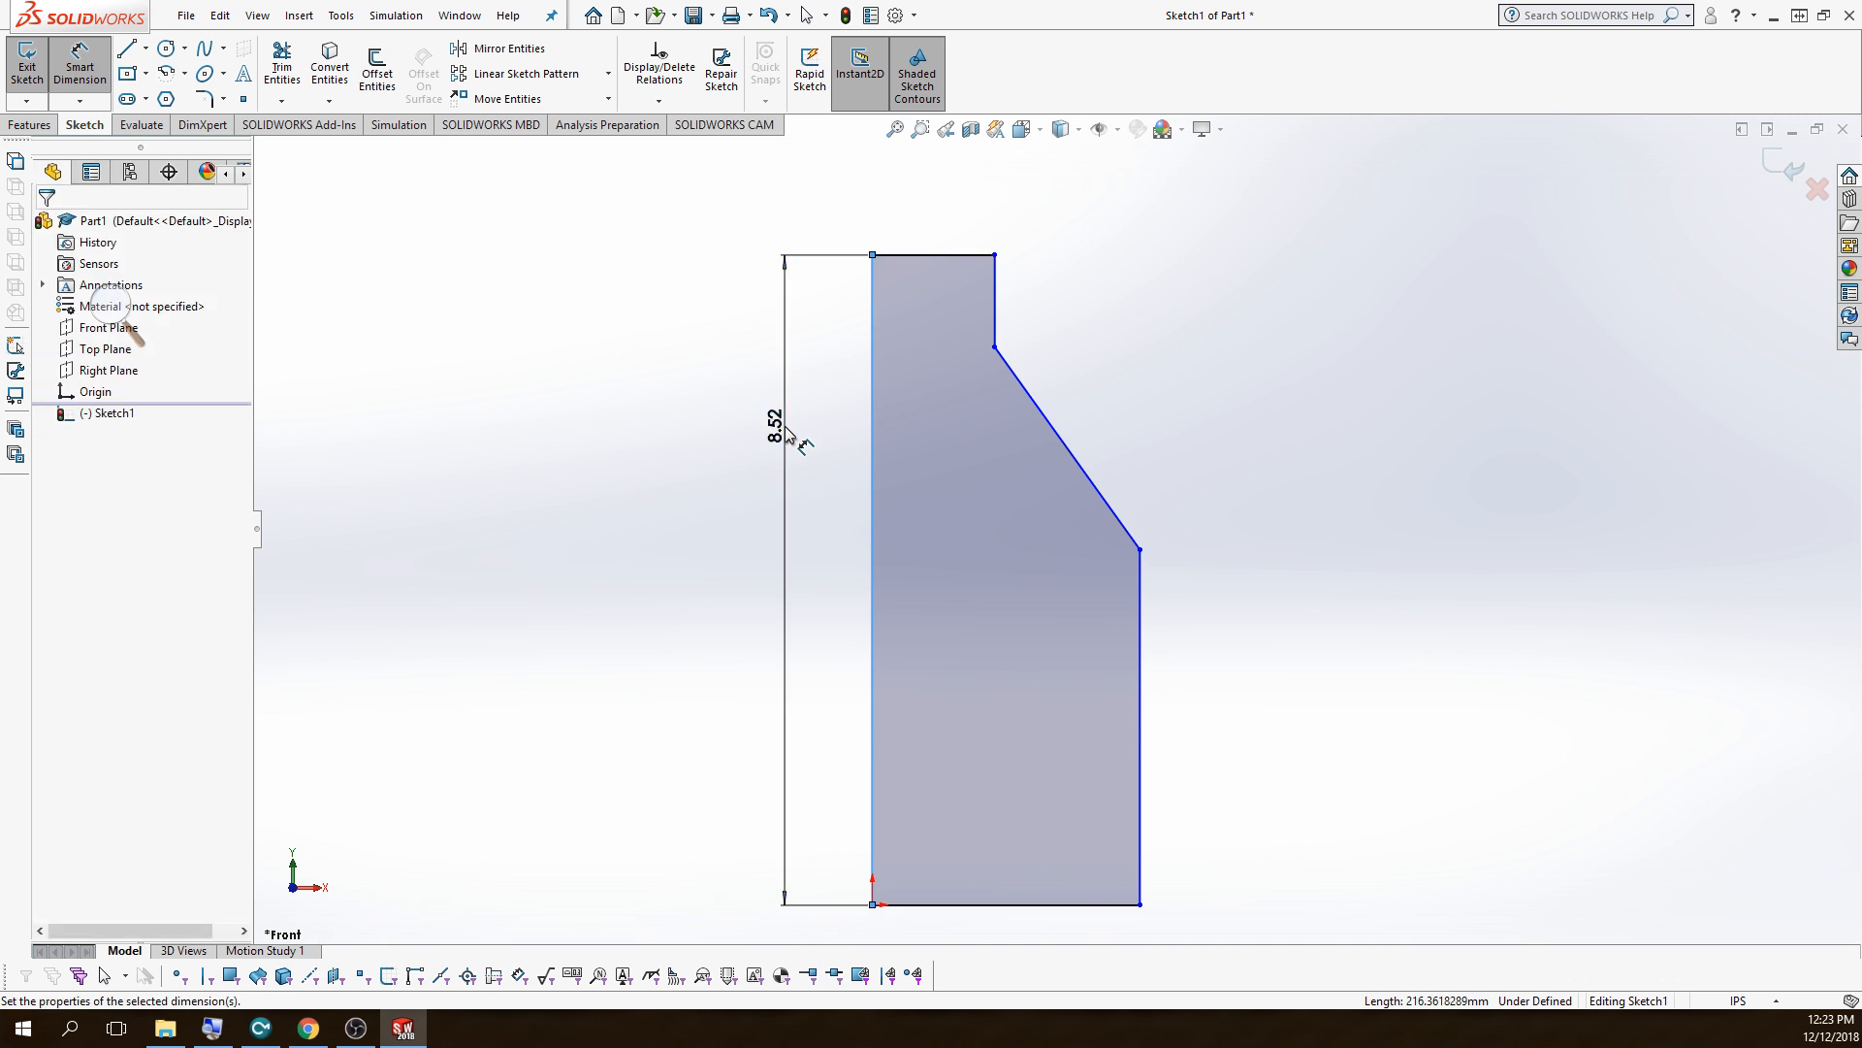
type("6")
key("Return")
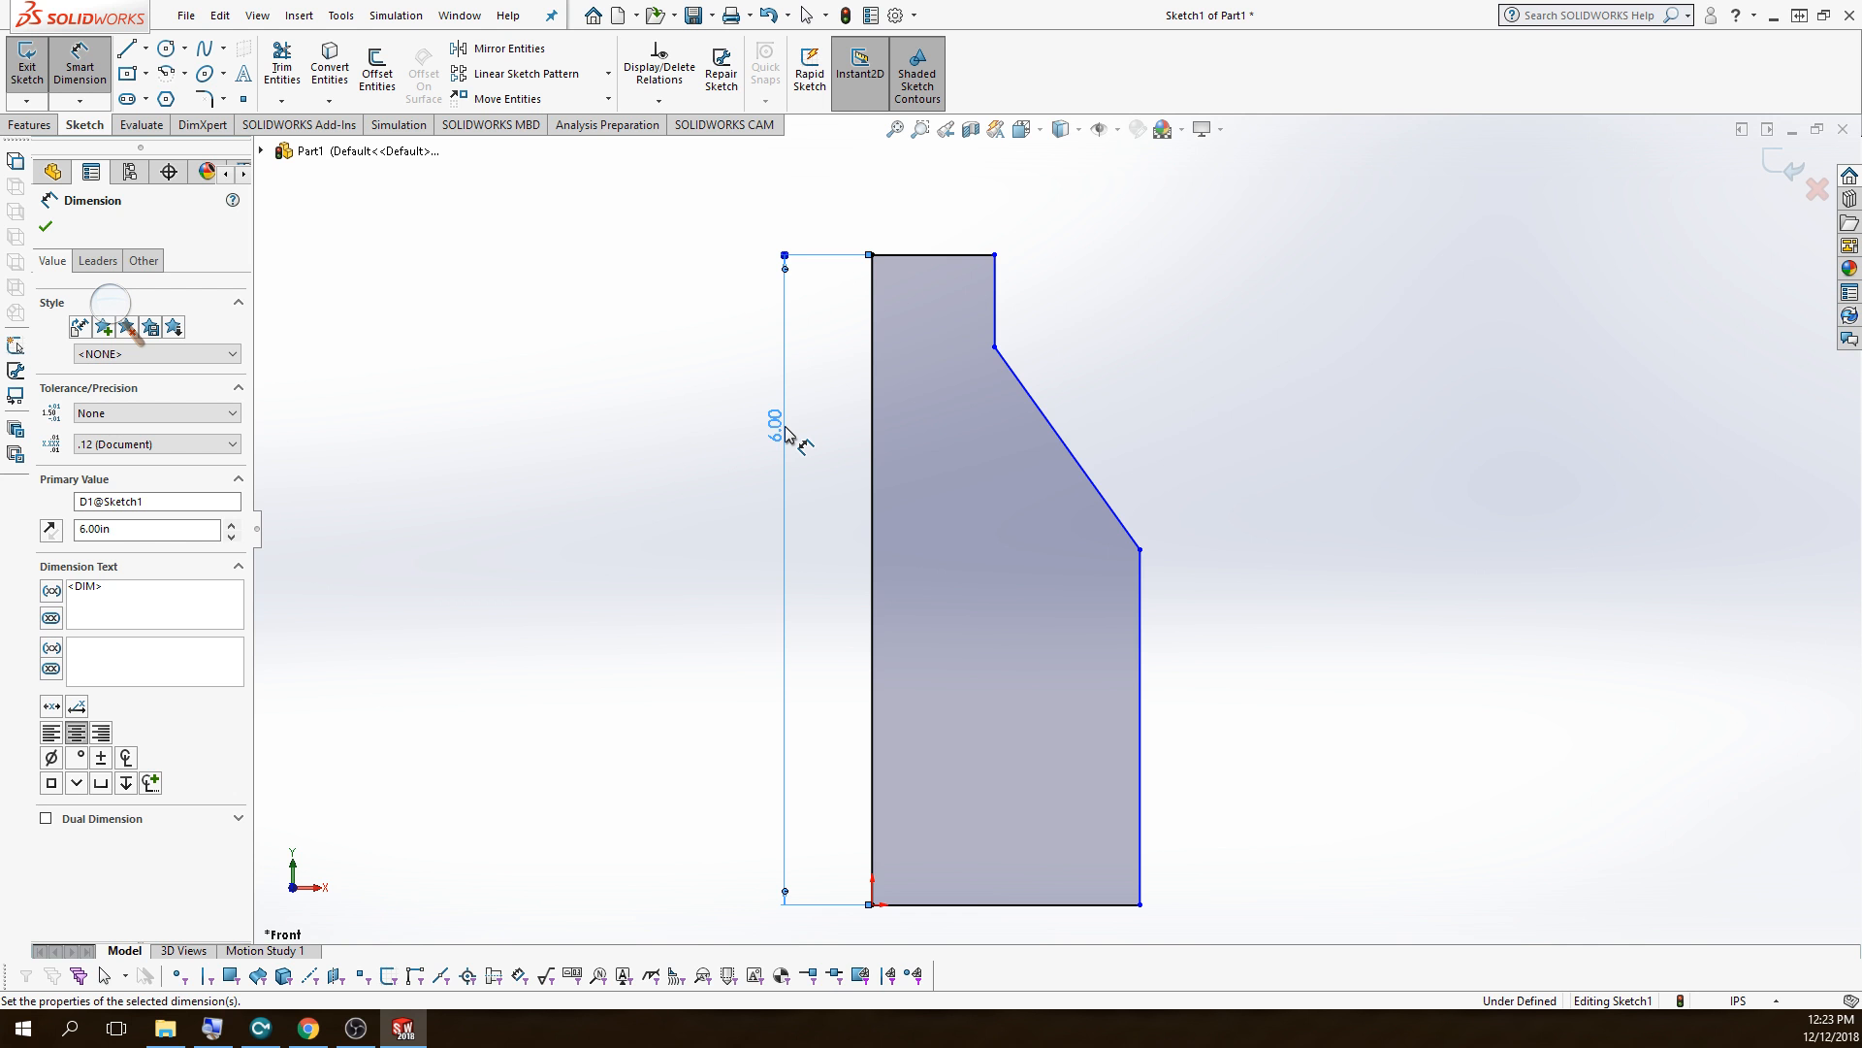
- Finish the sketch and revolve the profile 360 degrees about its 6 in vertical line as a solid boss
left_click(1789, 175)
middle_click_drag(1043, 573, 1088, 575)
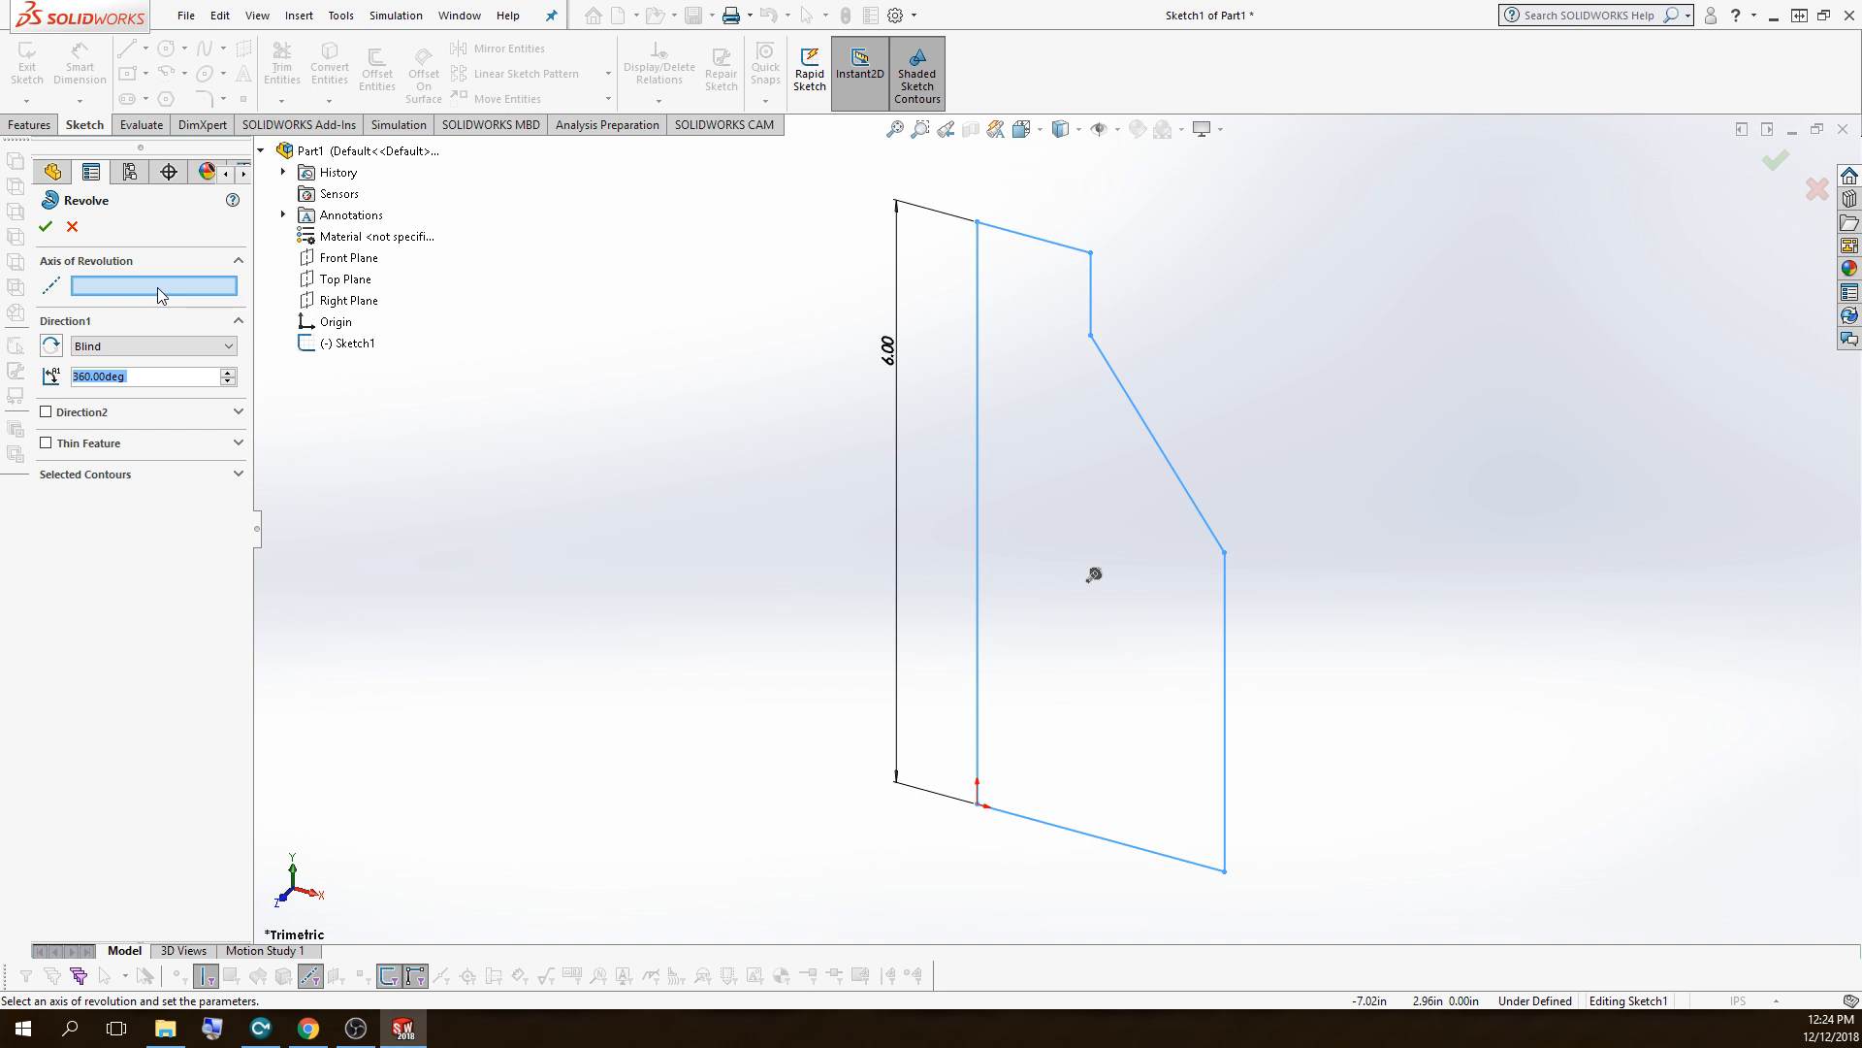
left_click(976, 275)
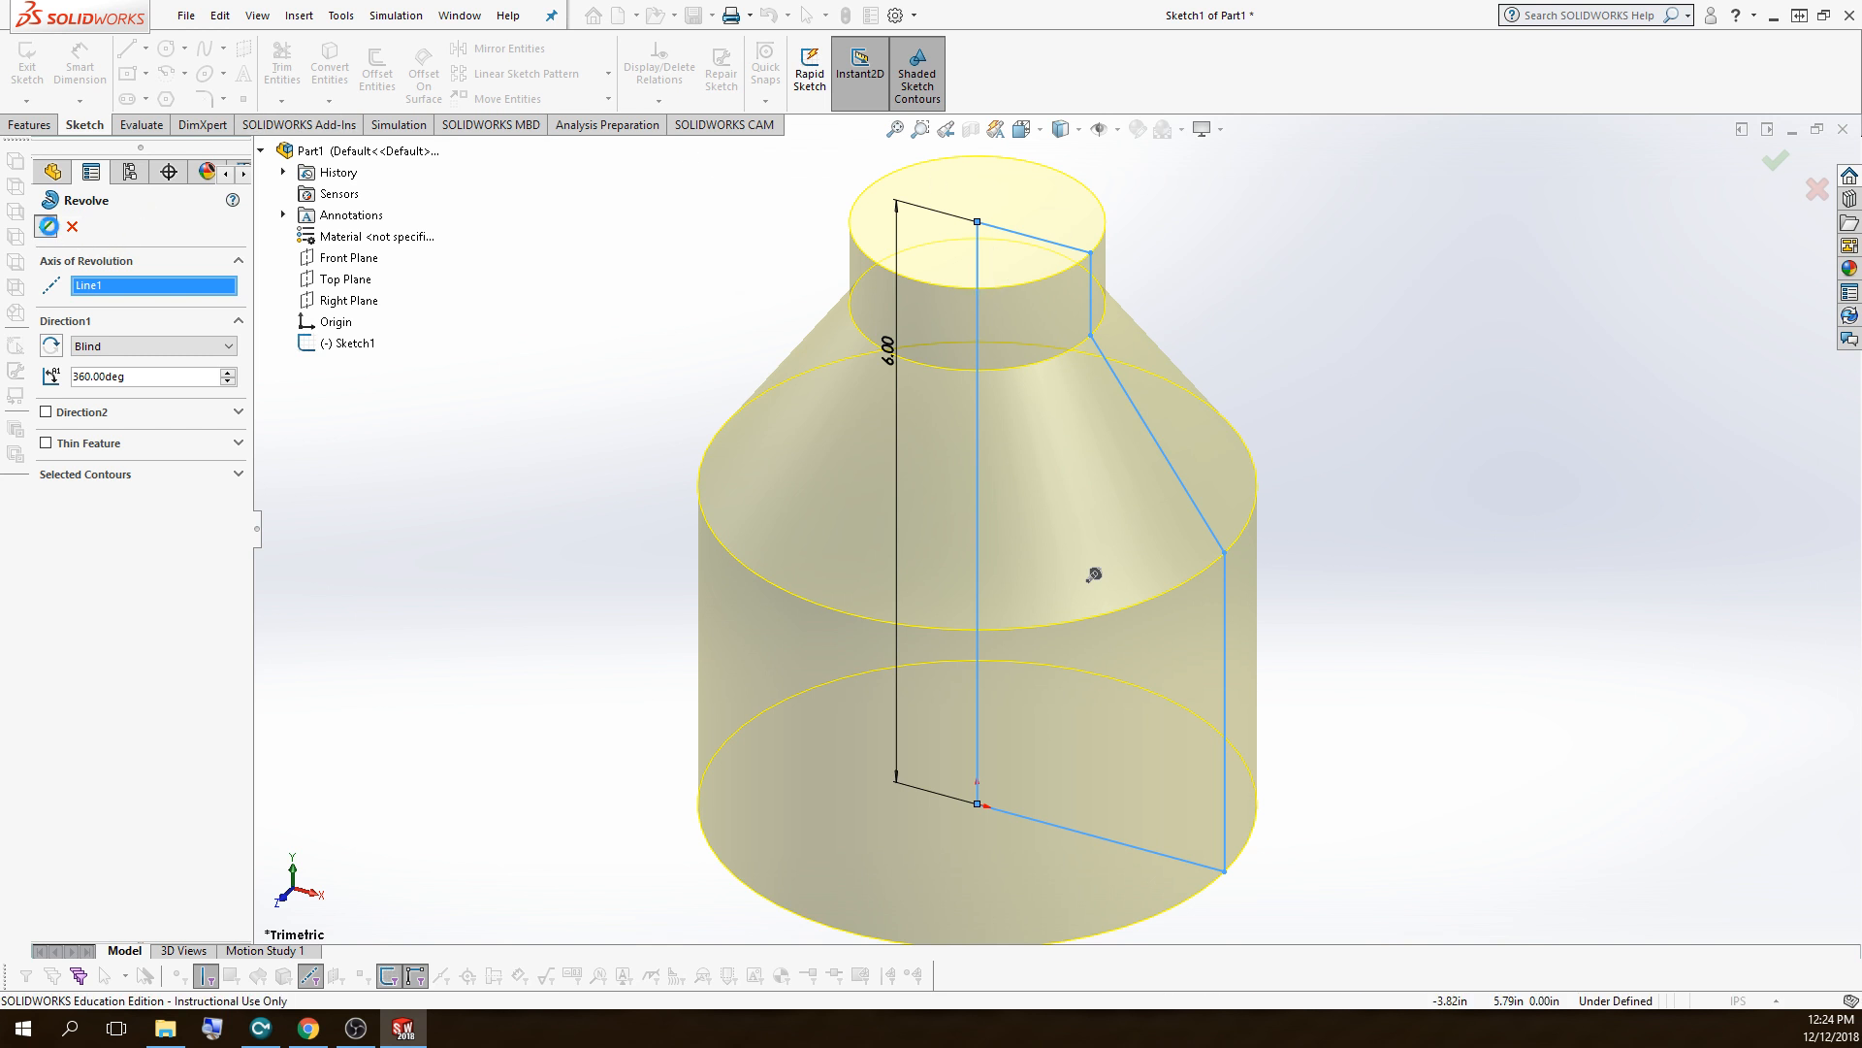
left_click(47, 226)
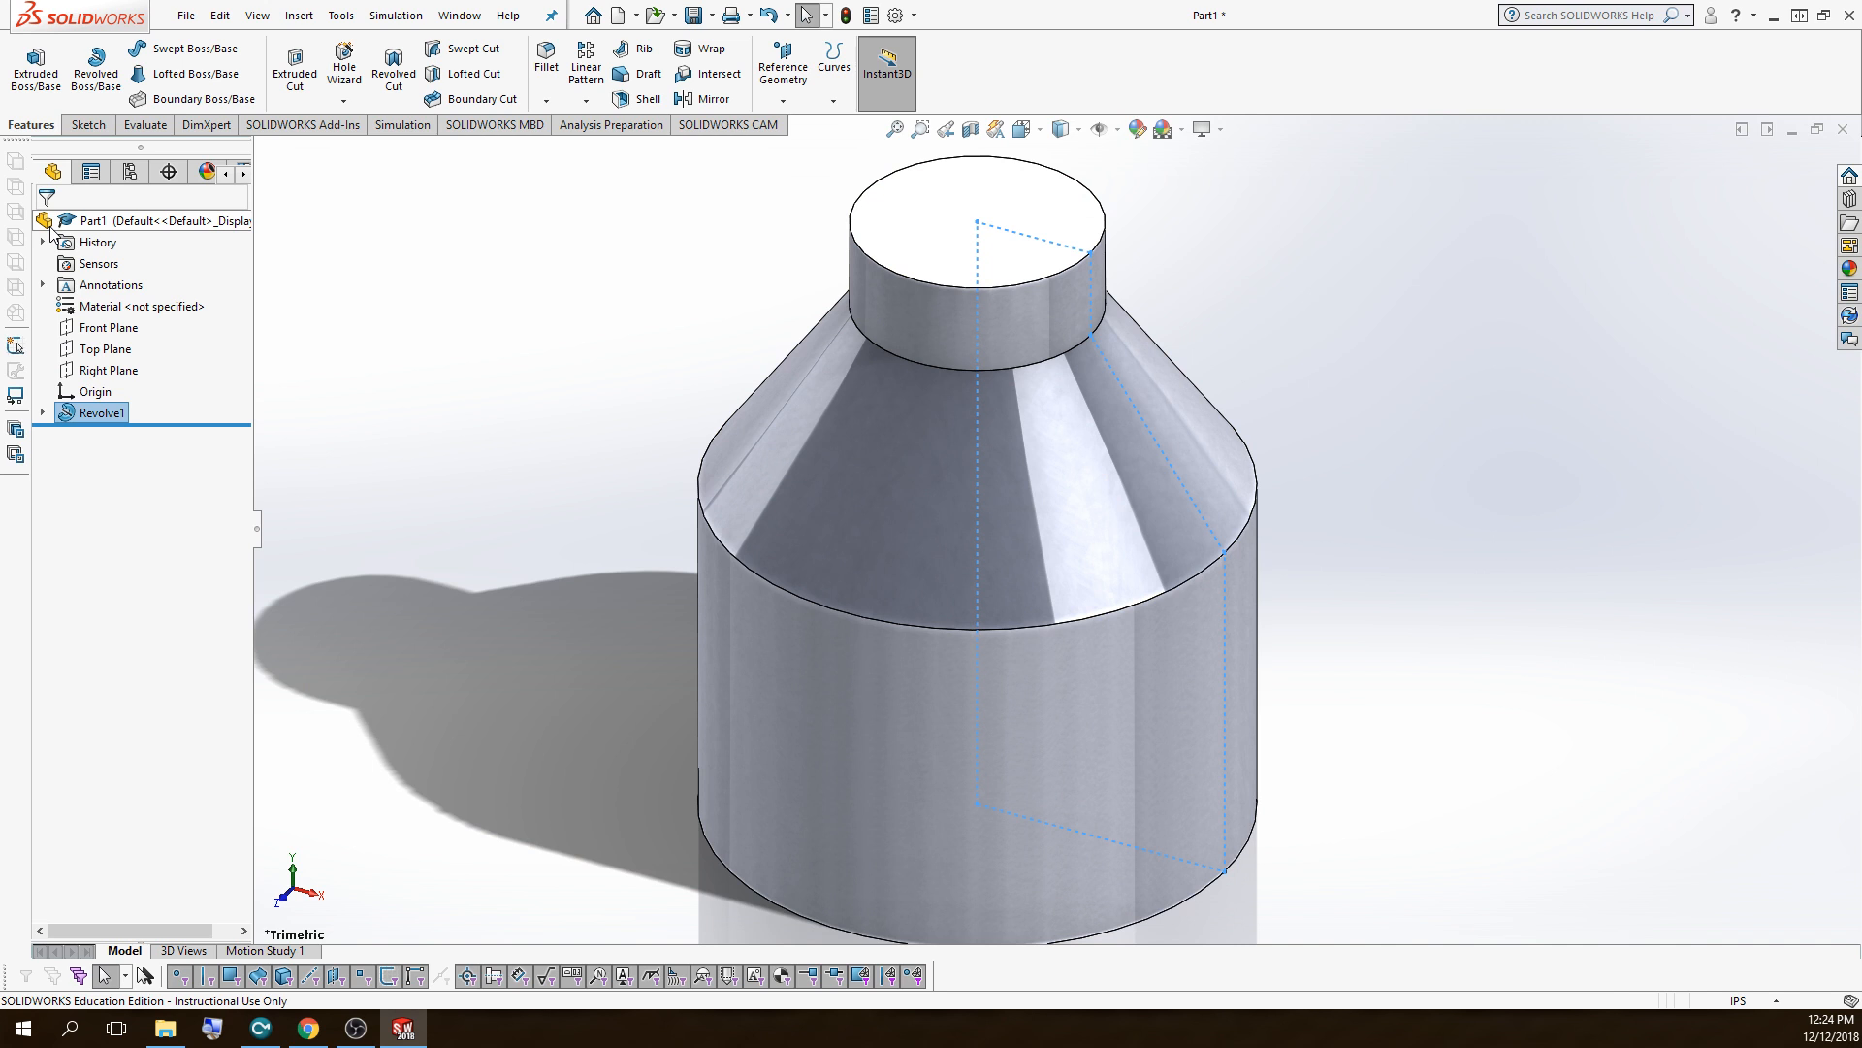
left_click(446, 221)
- Shell the revolved body to a 0.10 in wall thickness, removing the neck's flat end face
key("f")
scroll(643, 513, "down", 2)
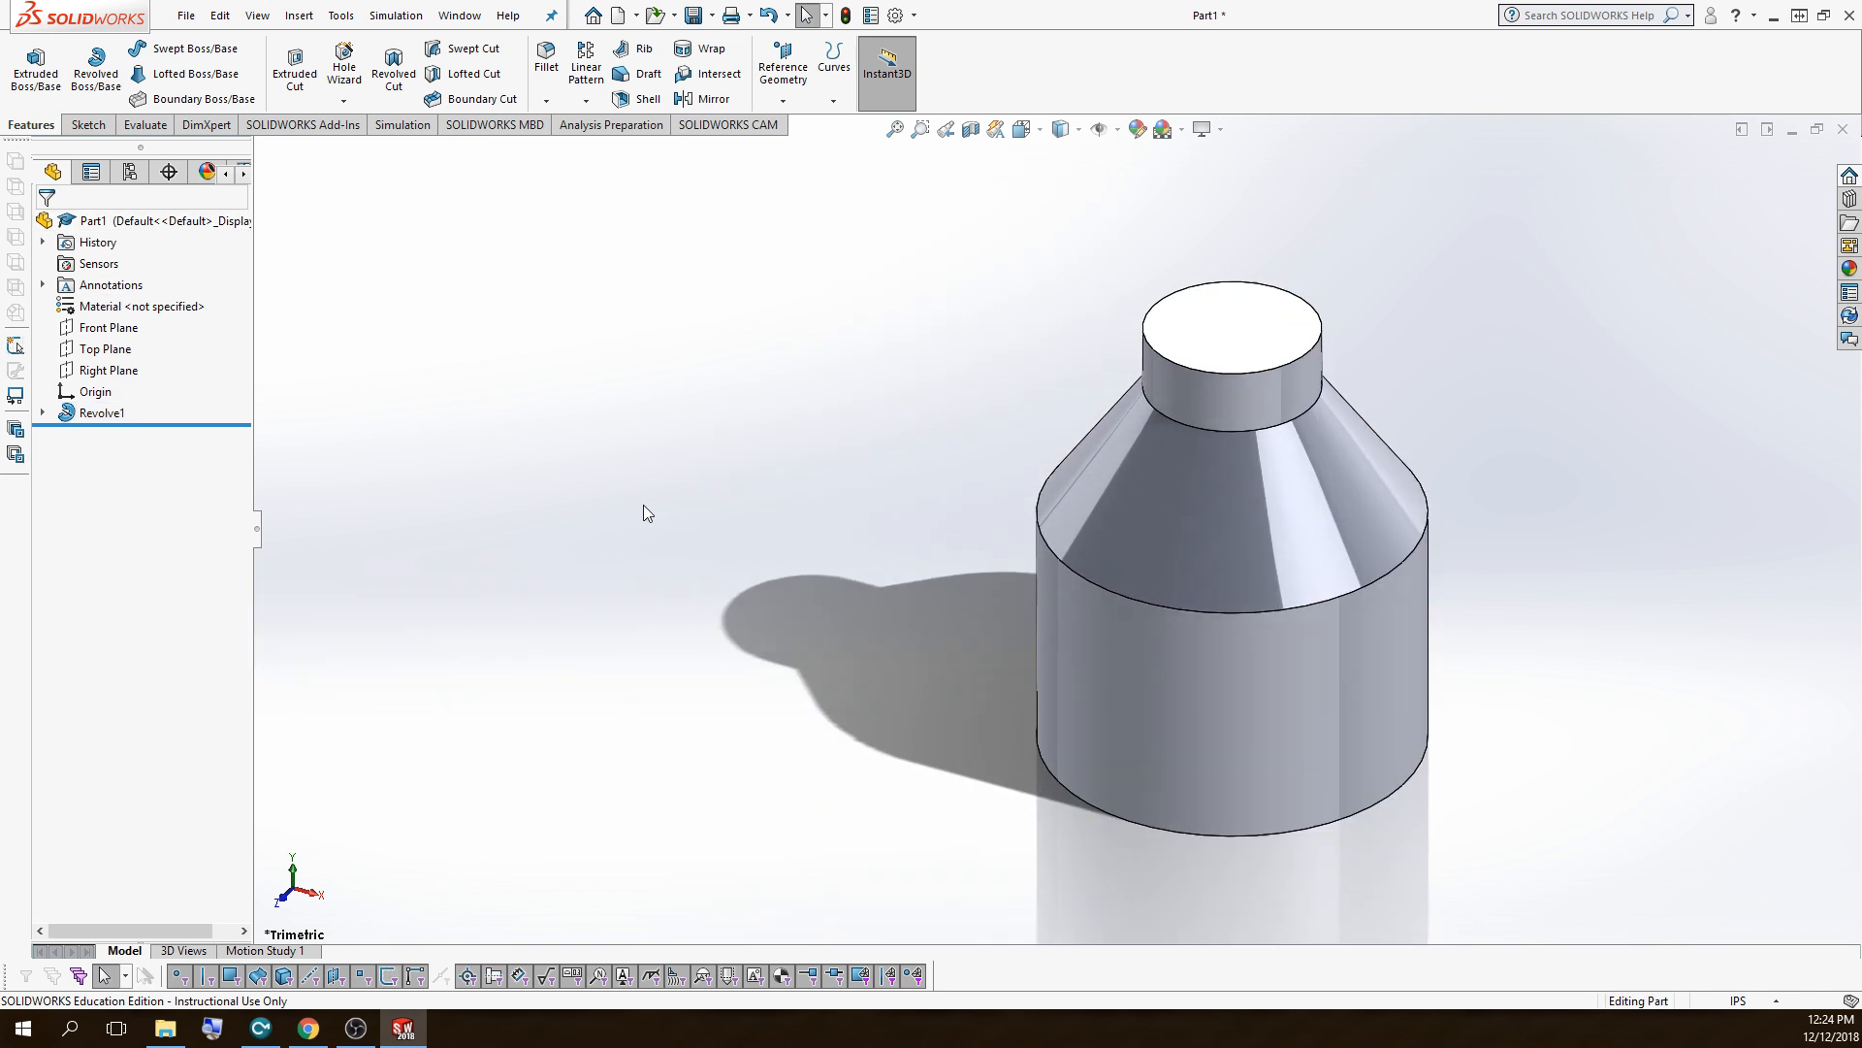
key("f")
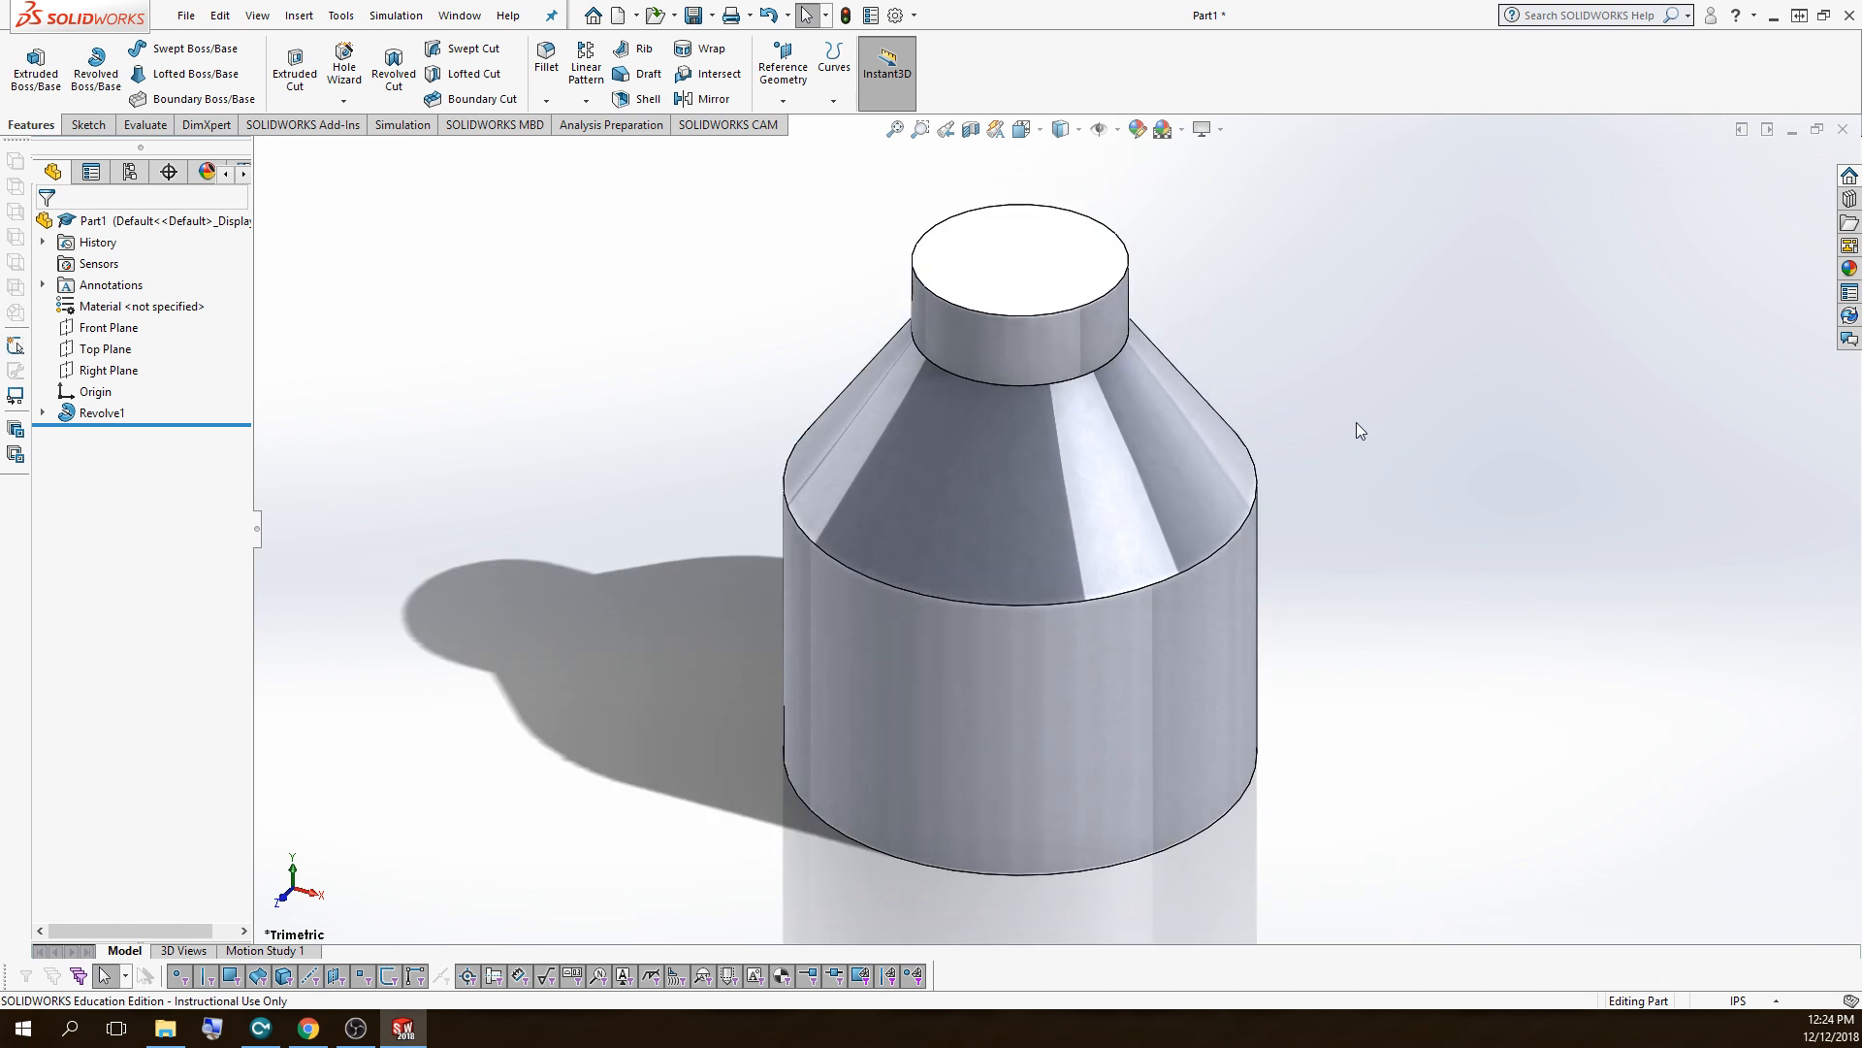
middle_click_drag(1356, 429, 1061, 1038)
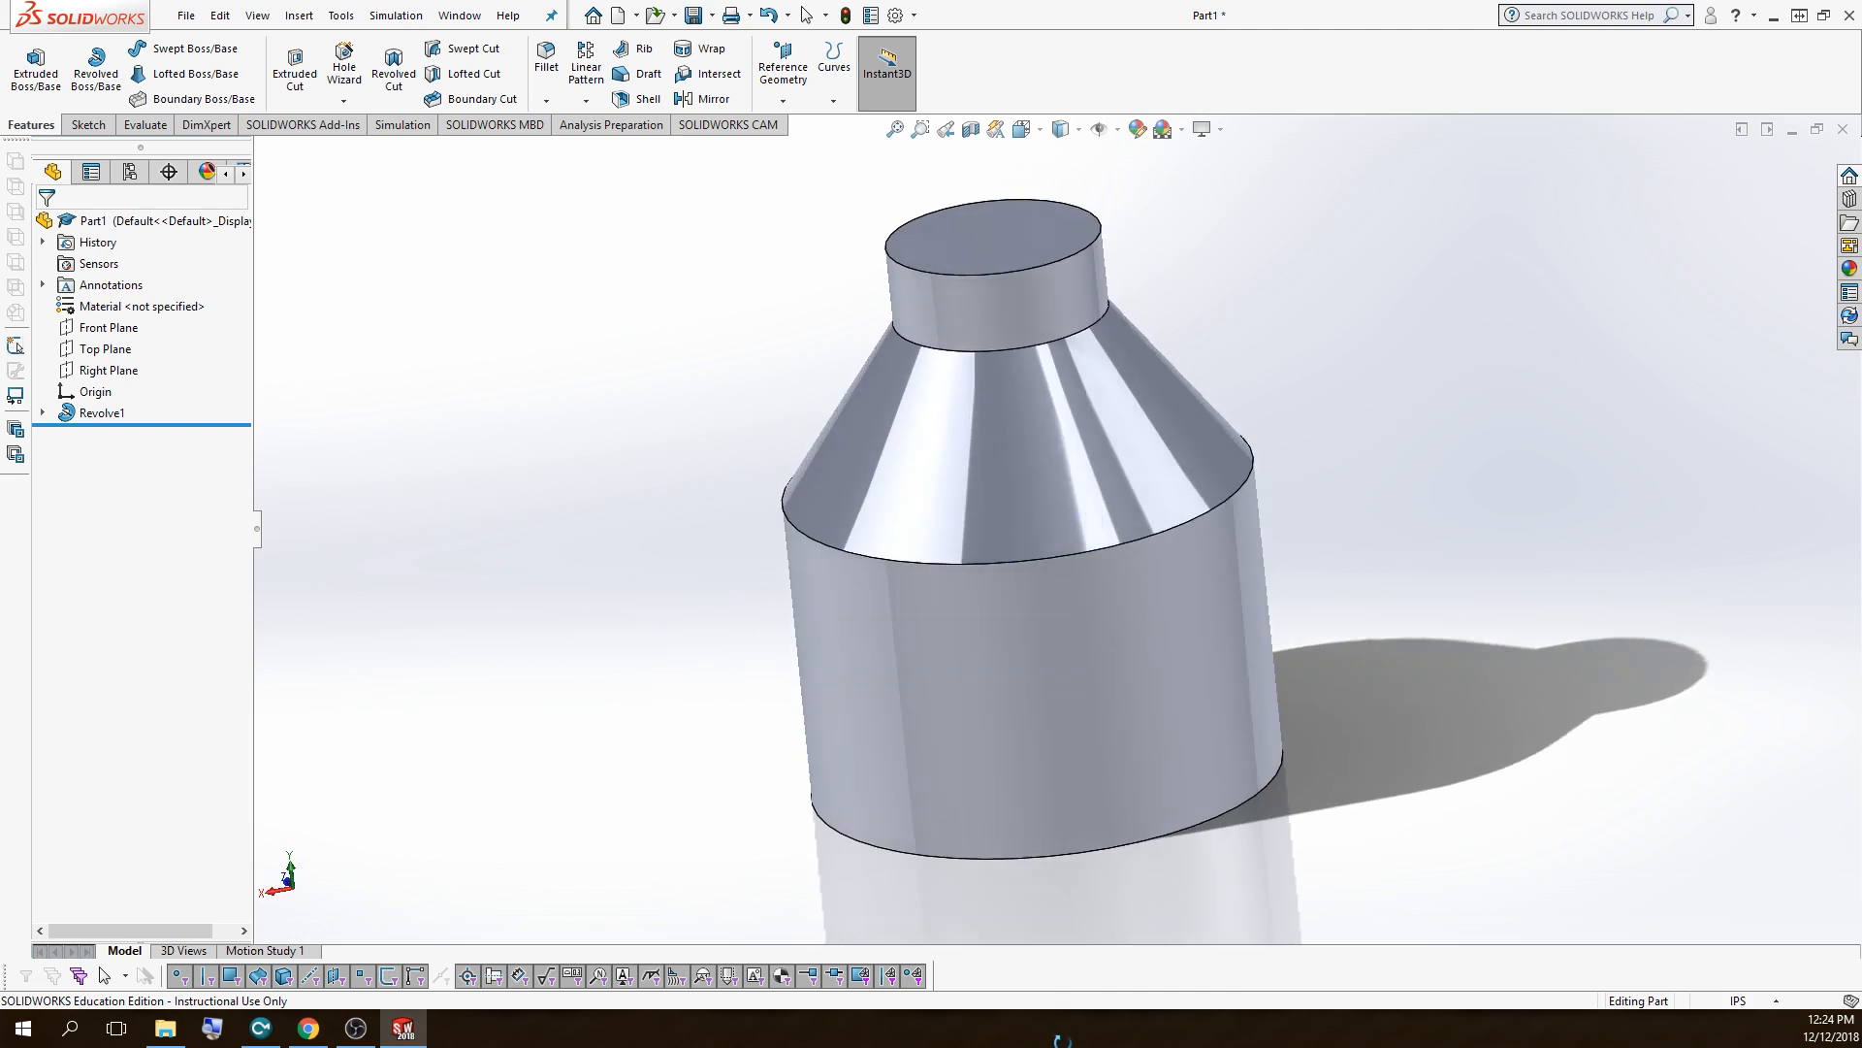
middle_click_drag(1375, 423, 1241, 490)
scroll(1242, 493, "down", 1)
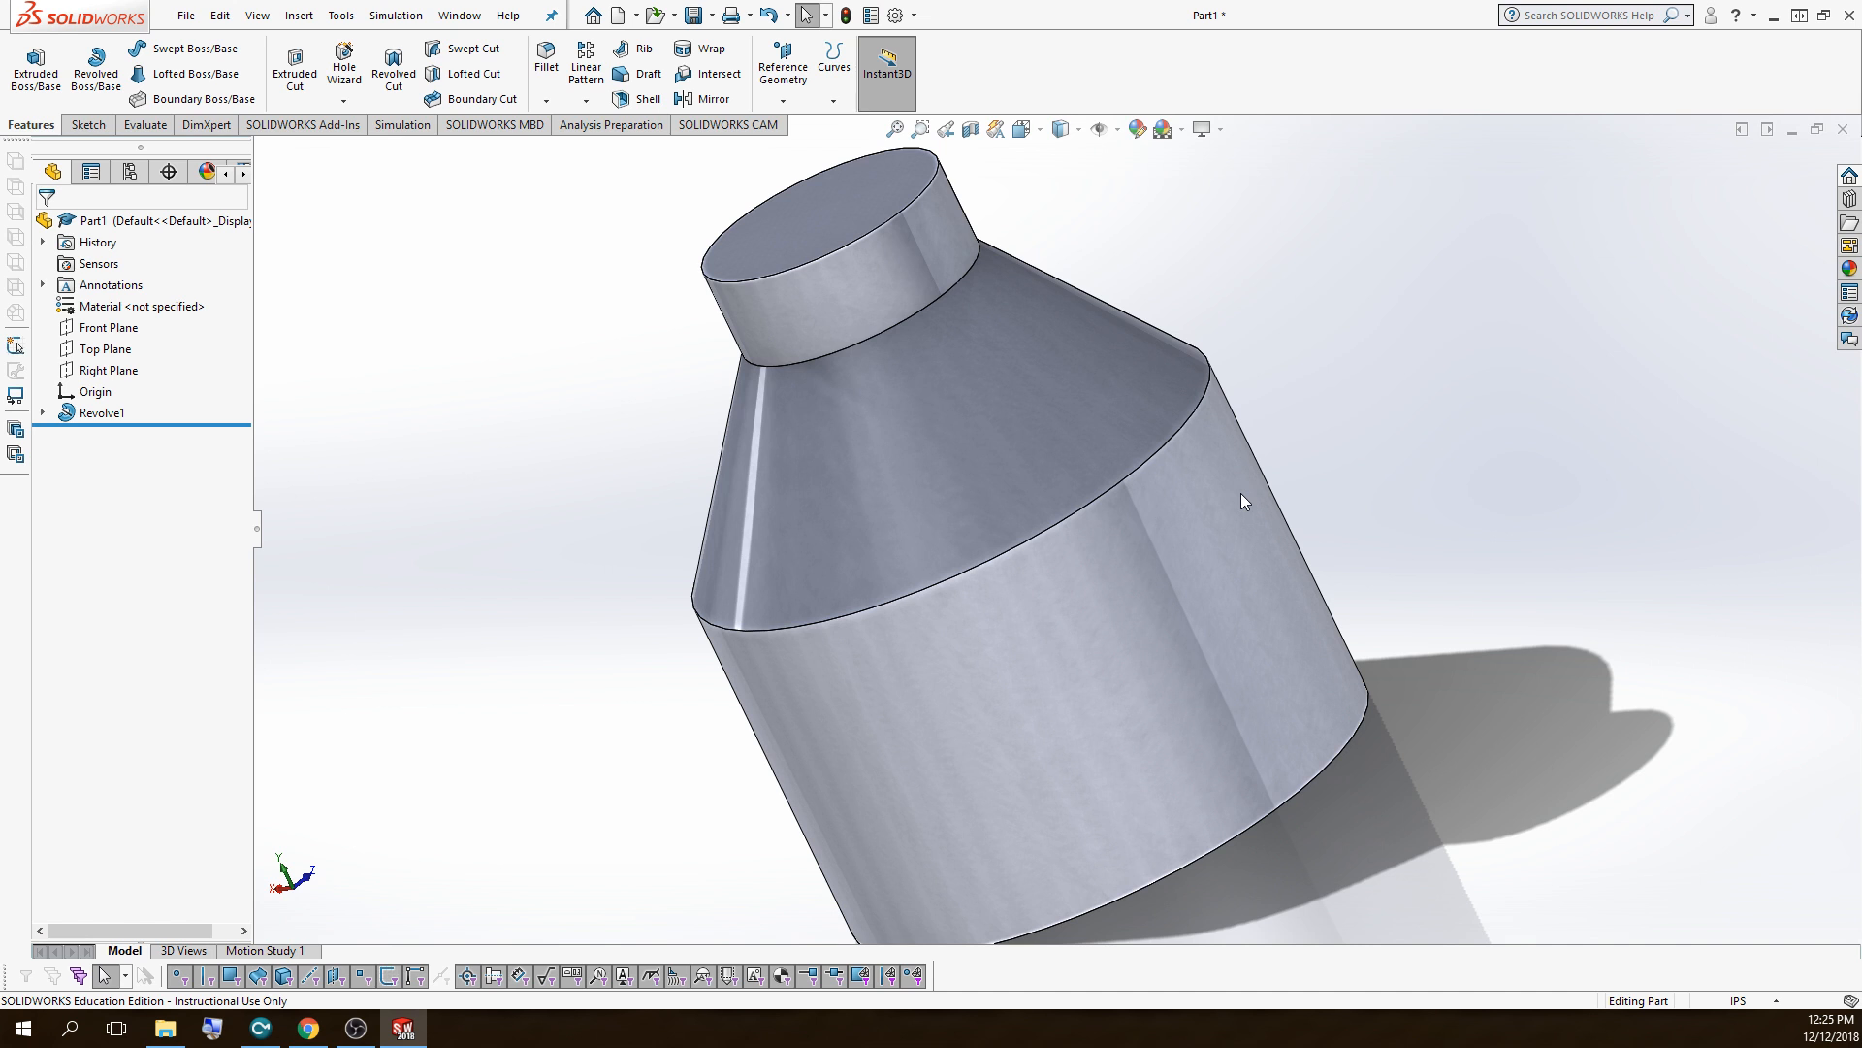
left_click(832, 225)
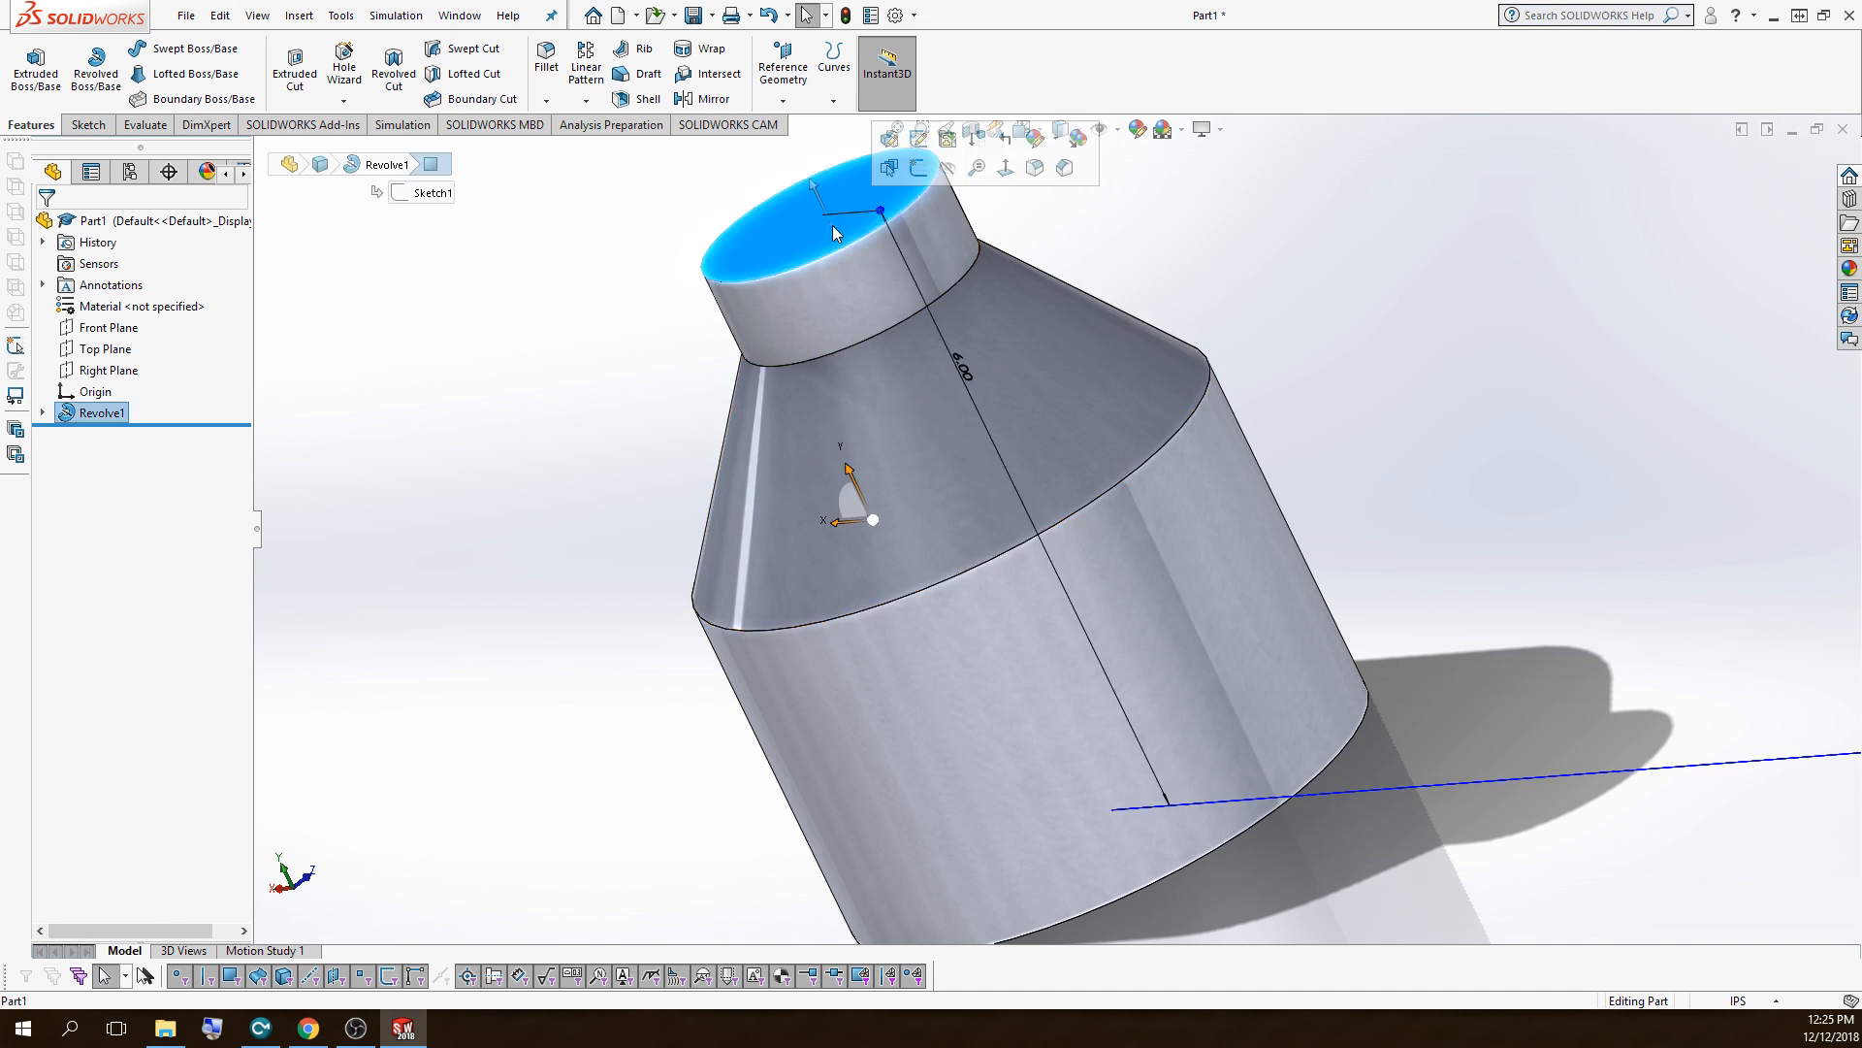
left_click(642, 100)
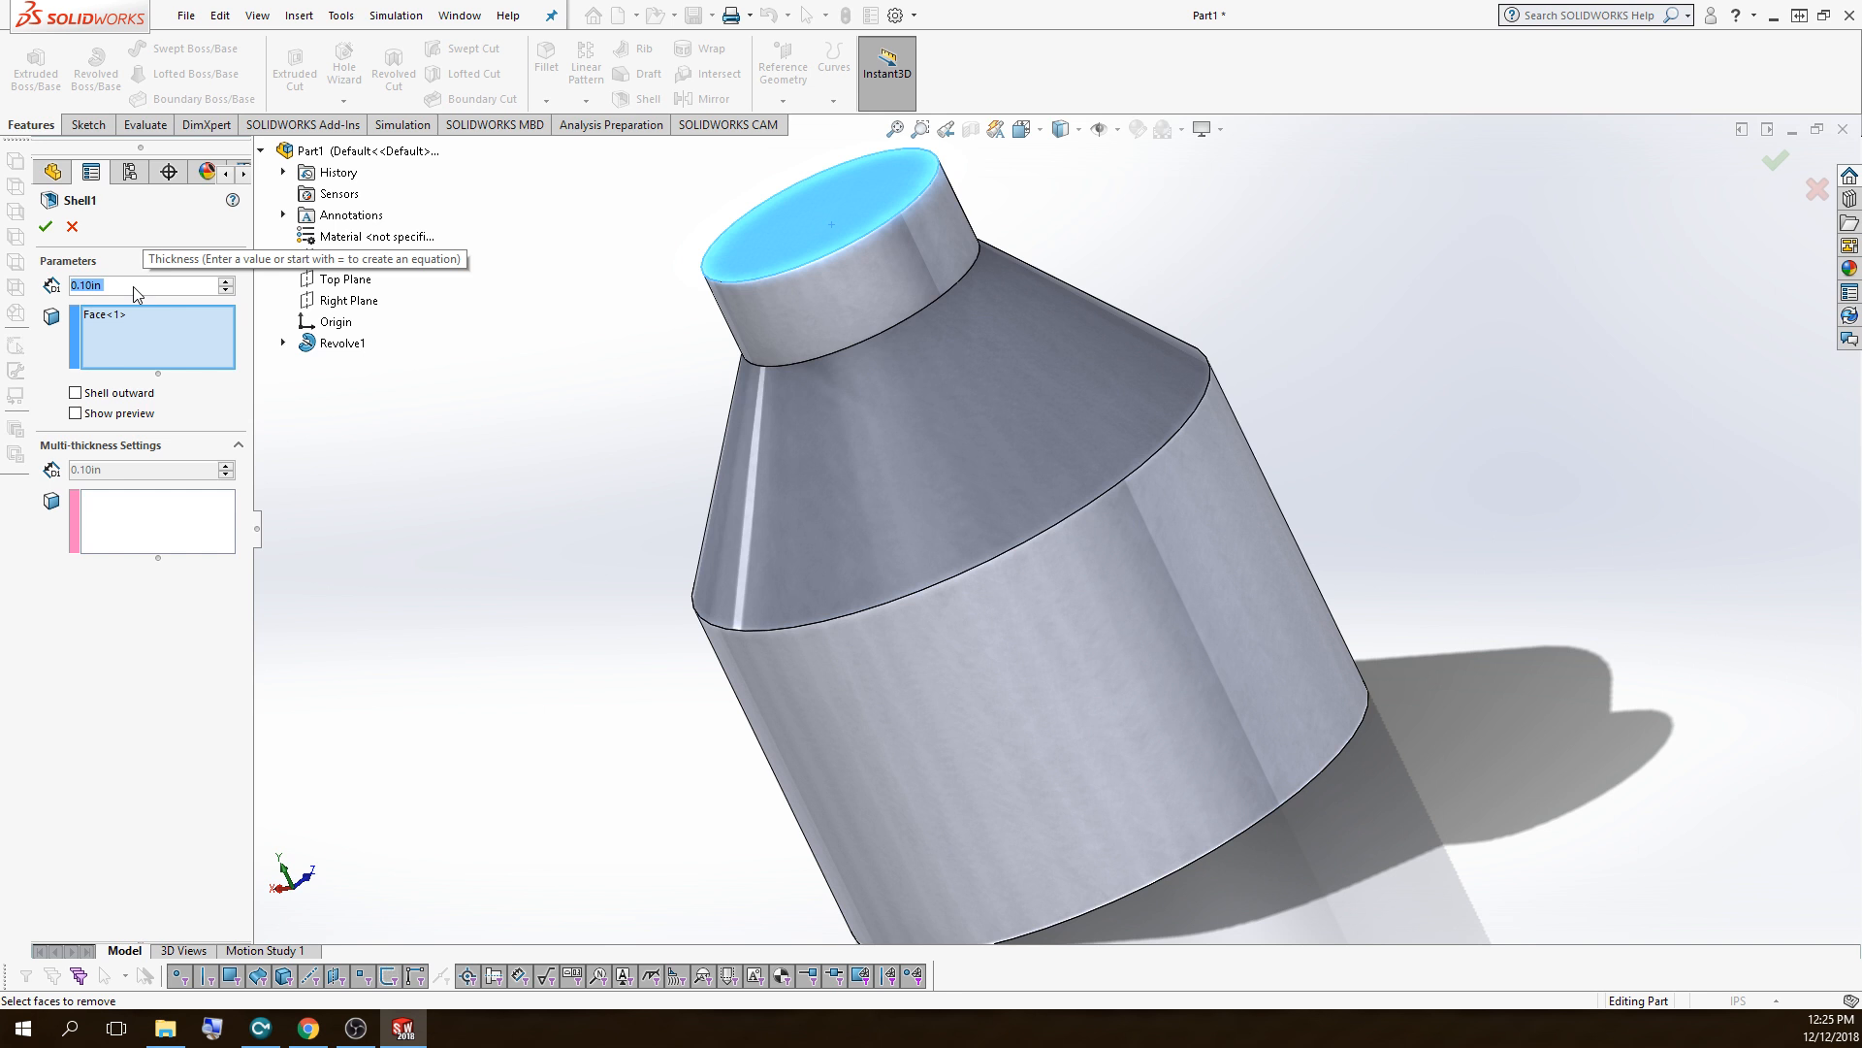
left_click(43, 226)
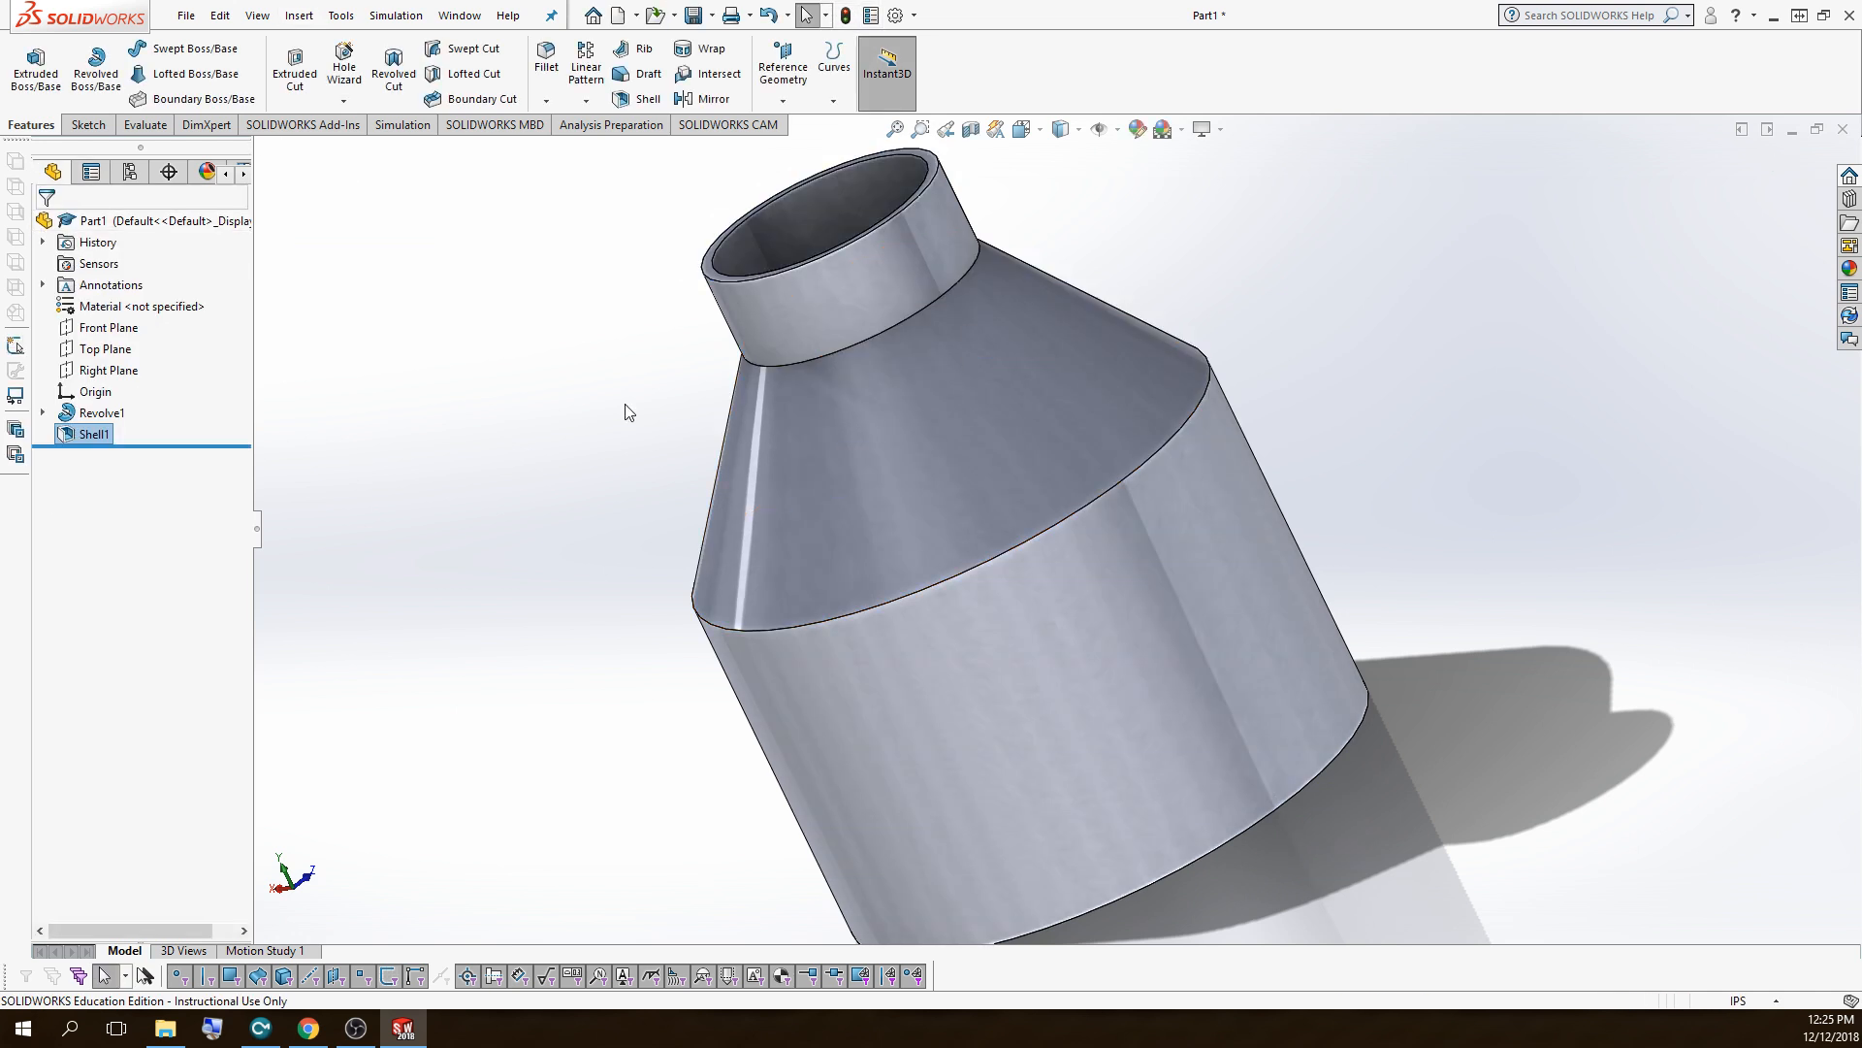
- Examine the shelled part's interior with a section view on the Front Plane, and turn the section view off
middle_click_drag(606, 399, 639, 503)
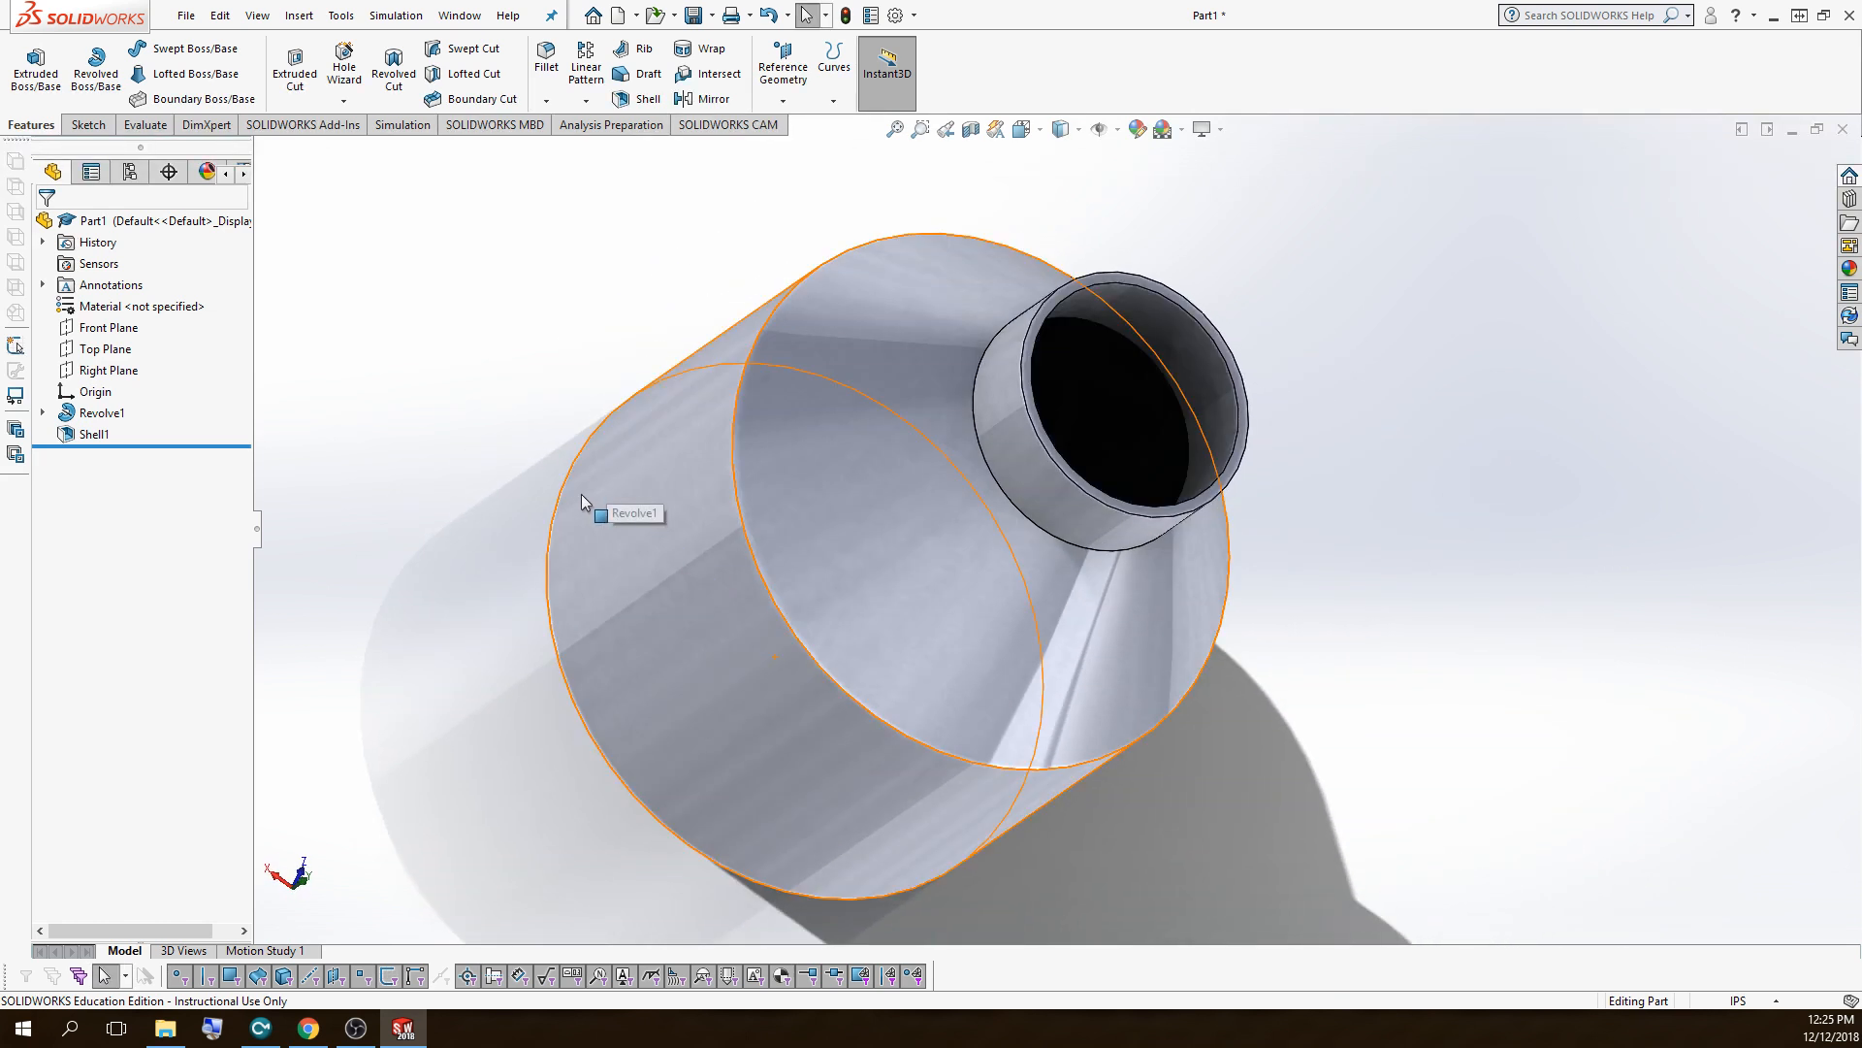
scroll(1492, 696, "up", 3)
middle_click_drag(1317, 518, 1143, 320)
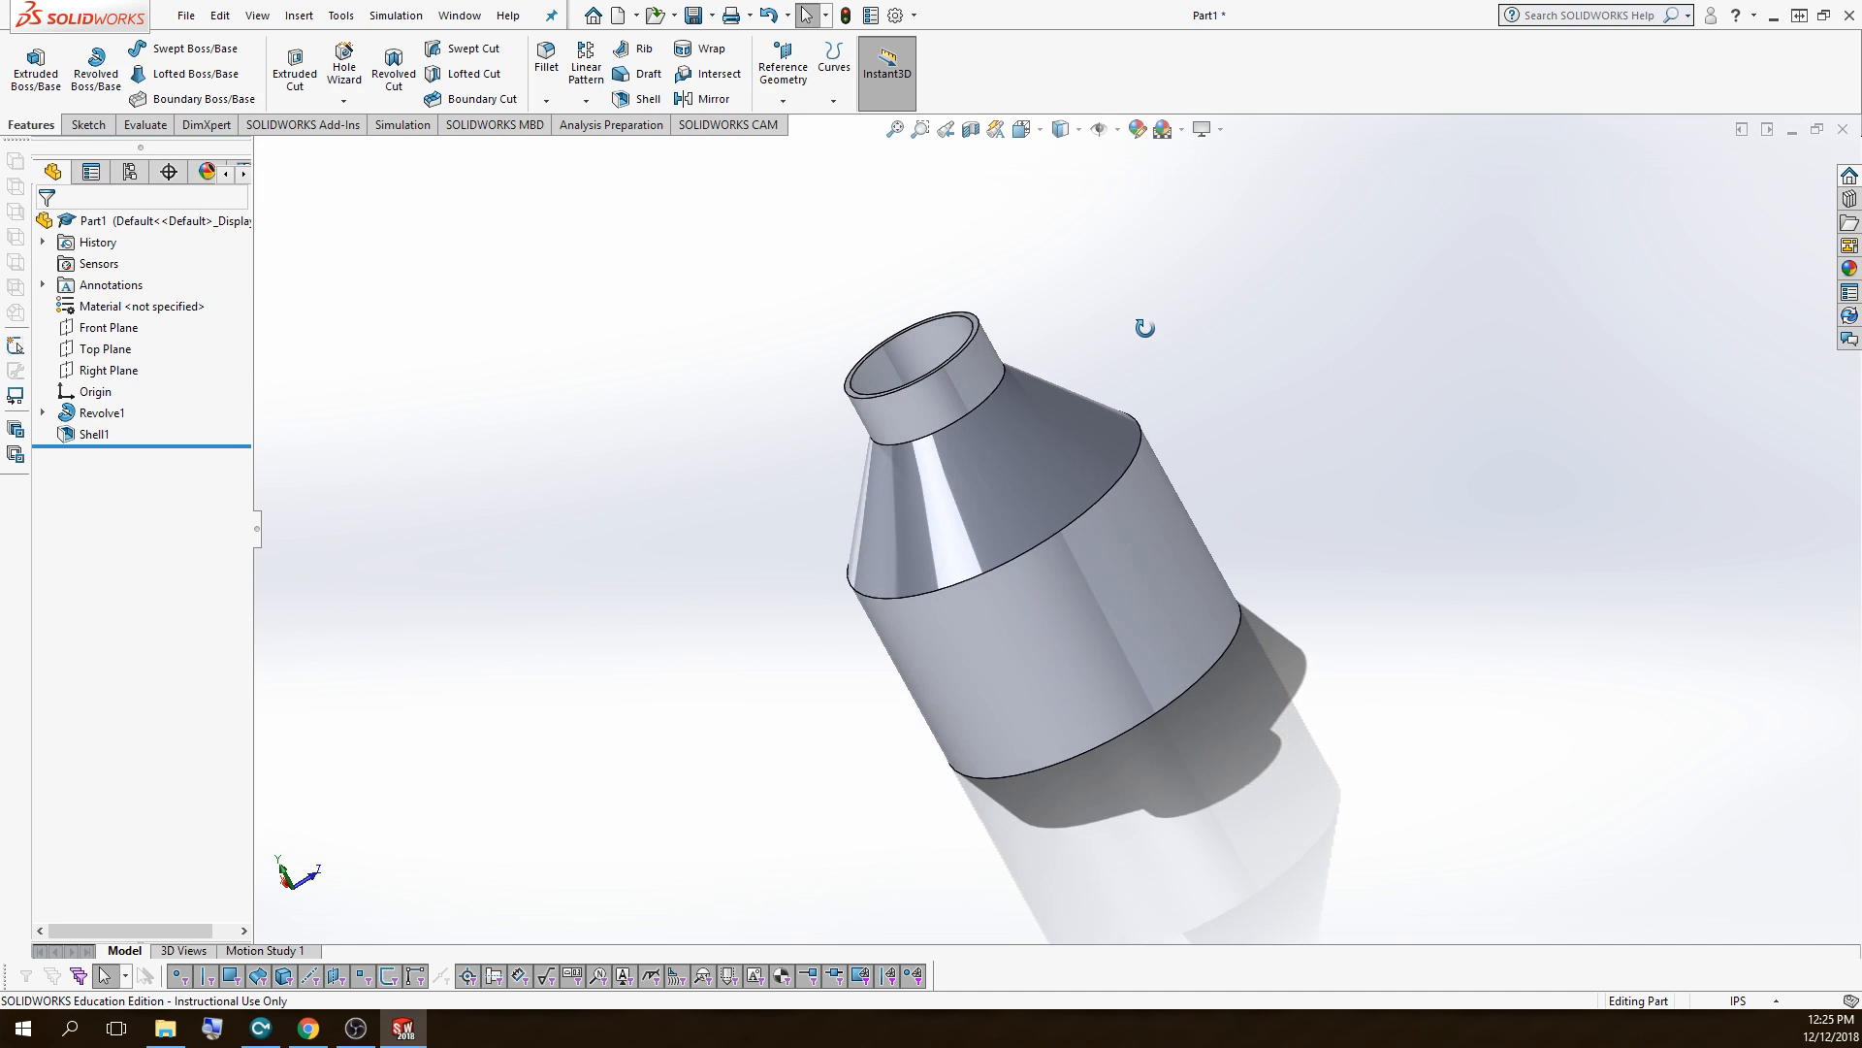
left_click(971, 129)
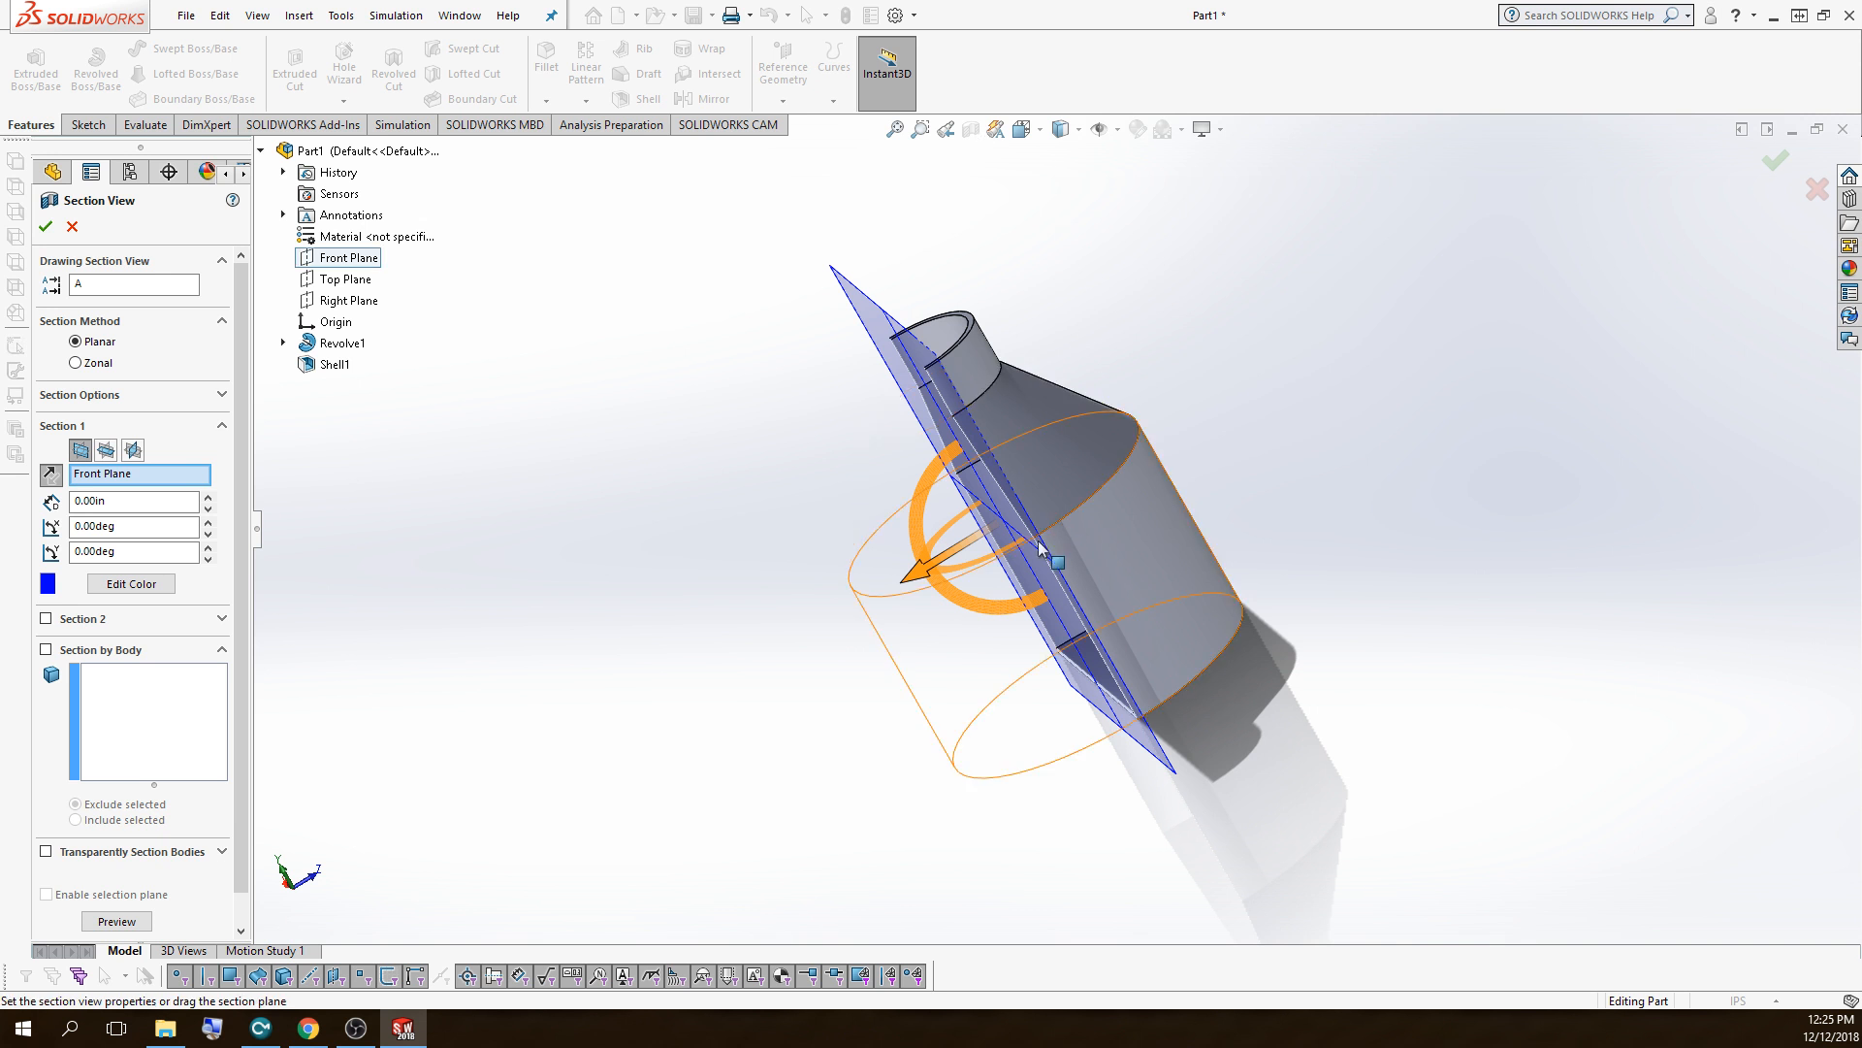
middle_click_drag(789, 557, 1113, 382)
key("Return")
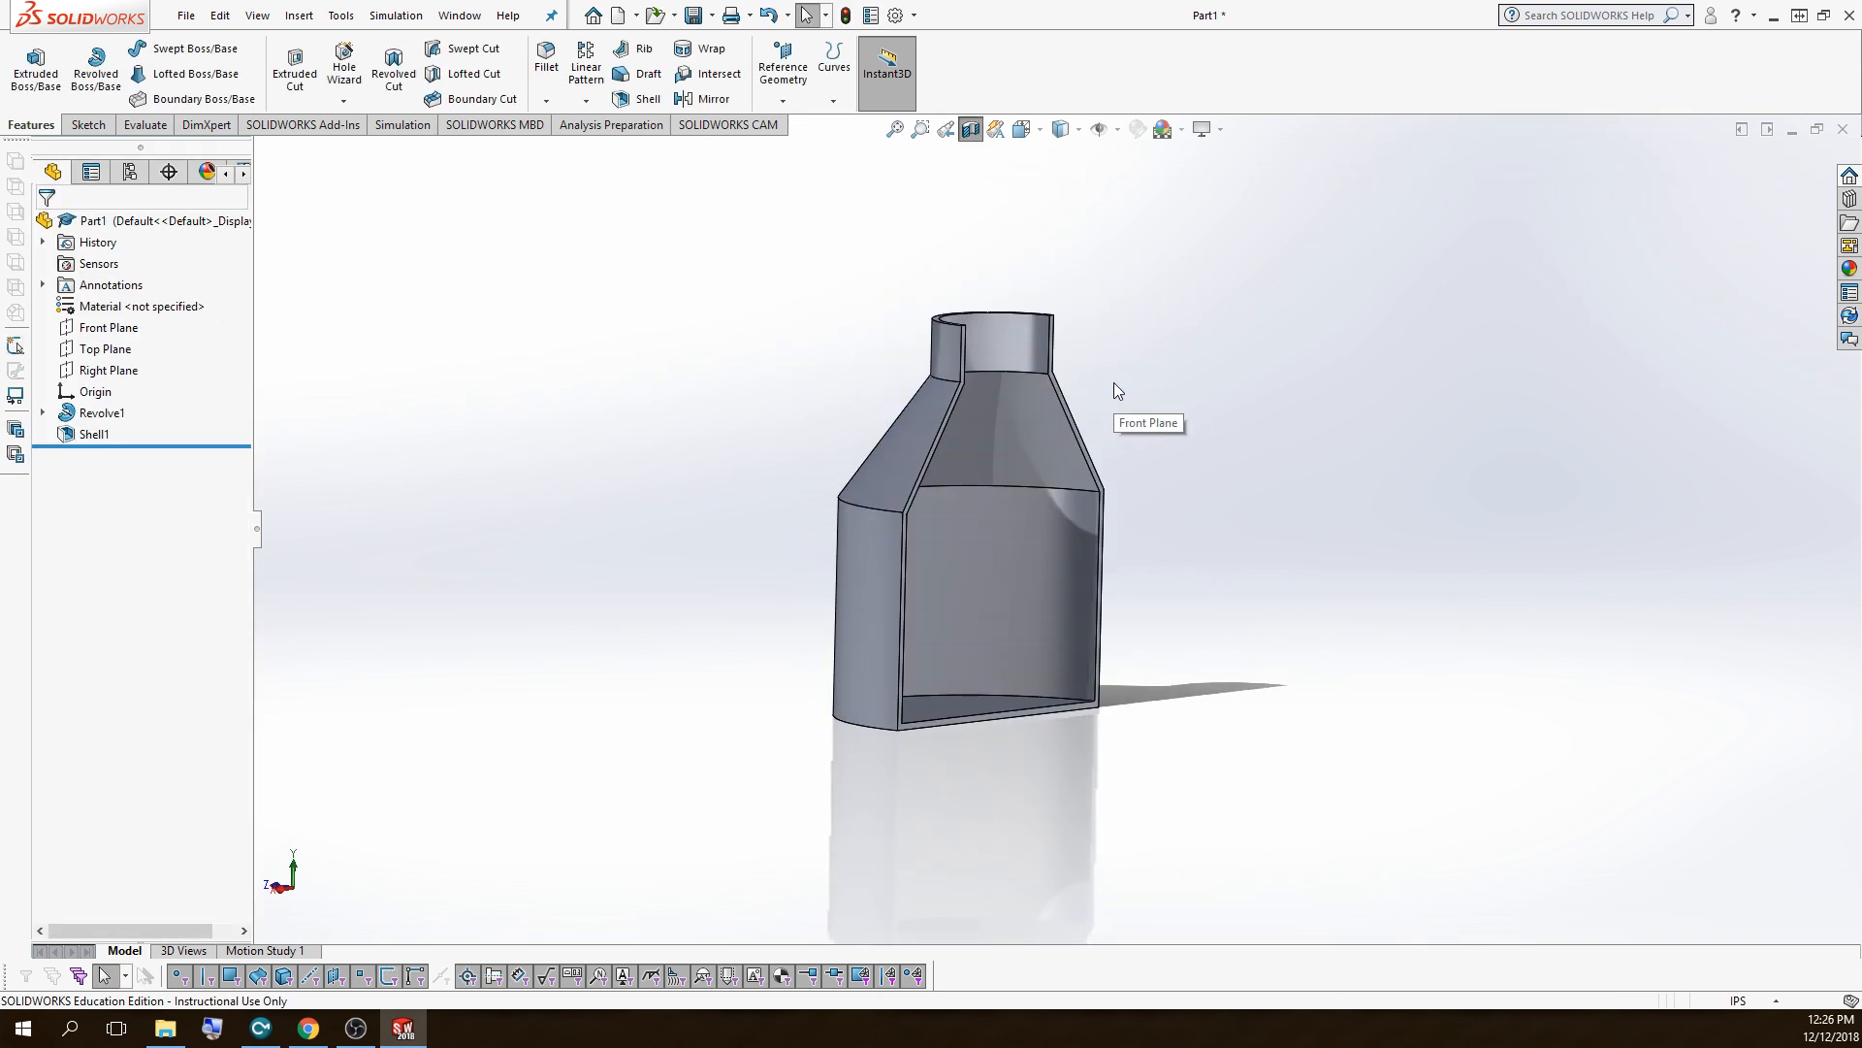
middle_click_drag(1284, 500, 1061, 630)
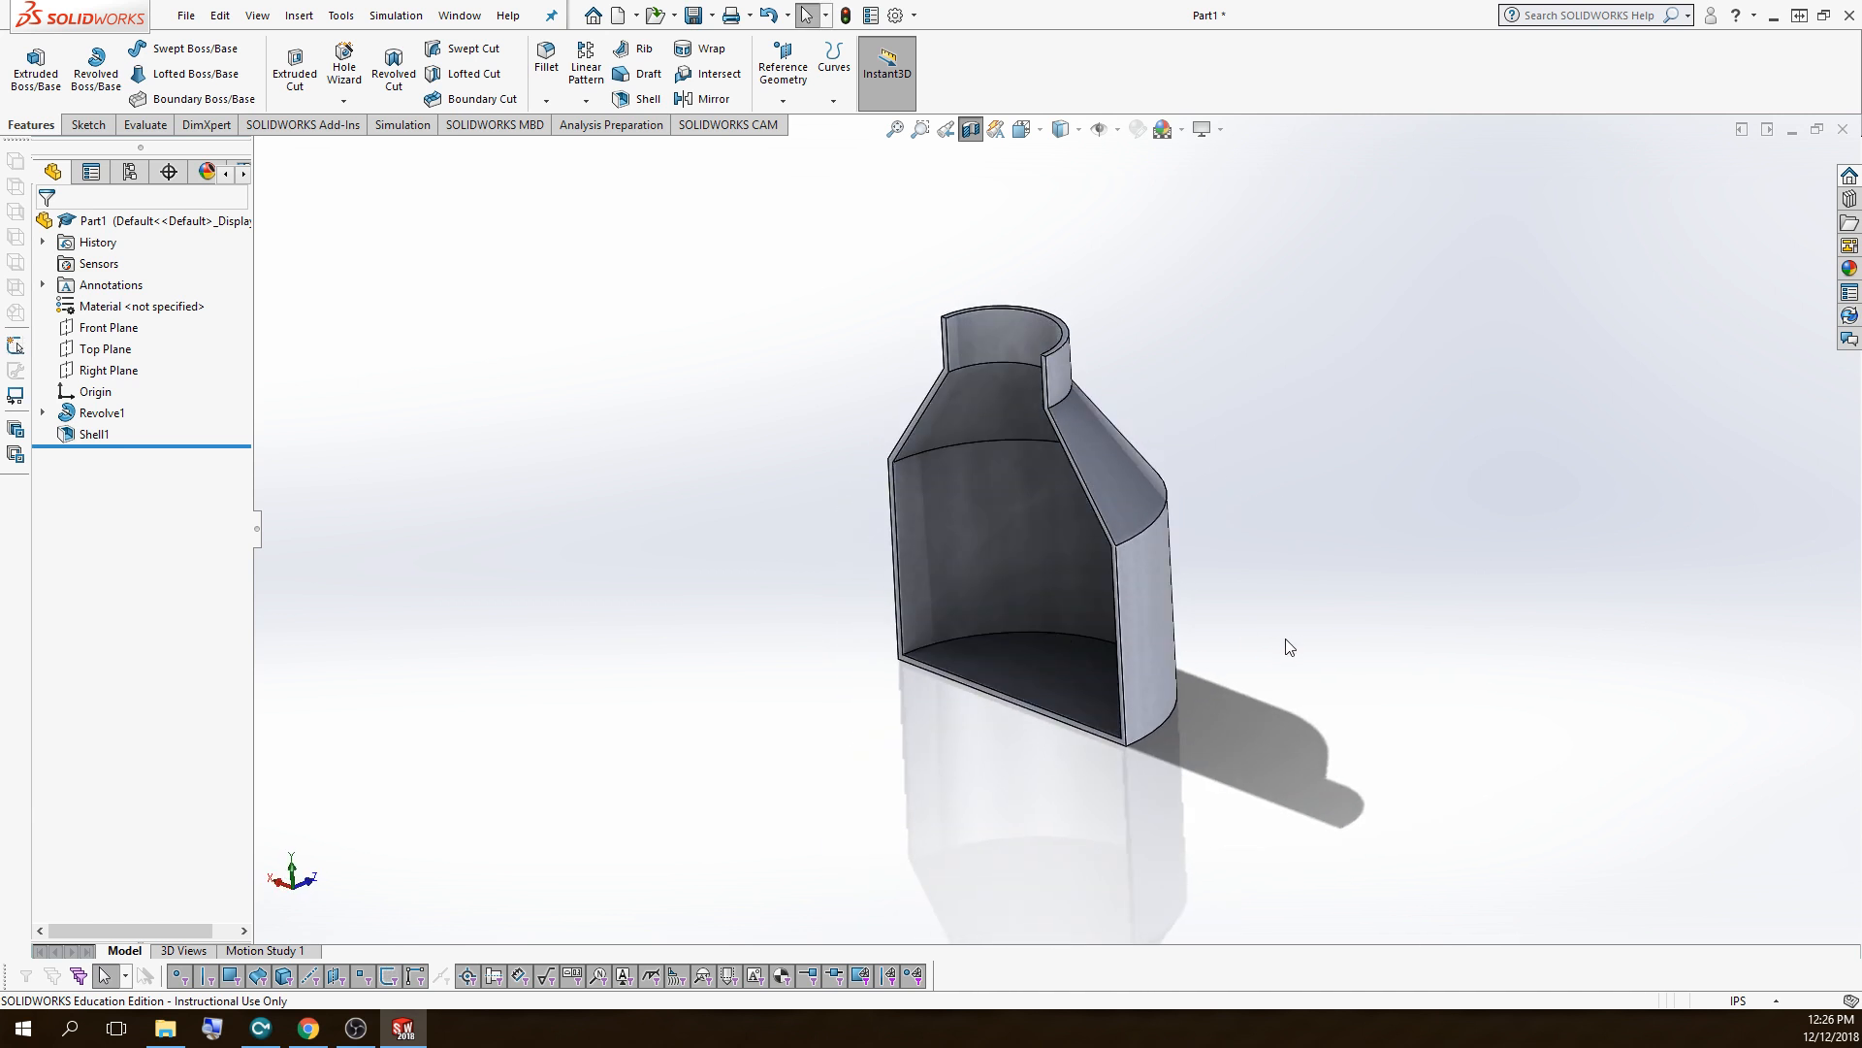
scroll(980, 669, "down", 3)
middle_click_drag(877, 514, 1091, 317)
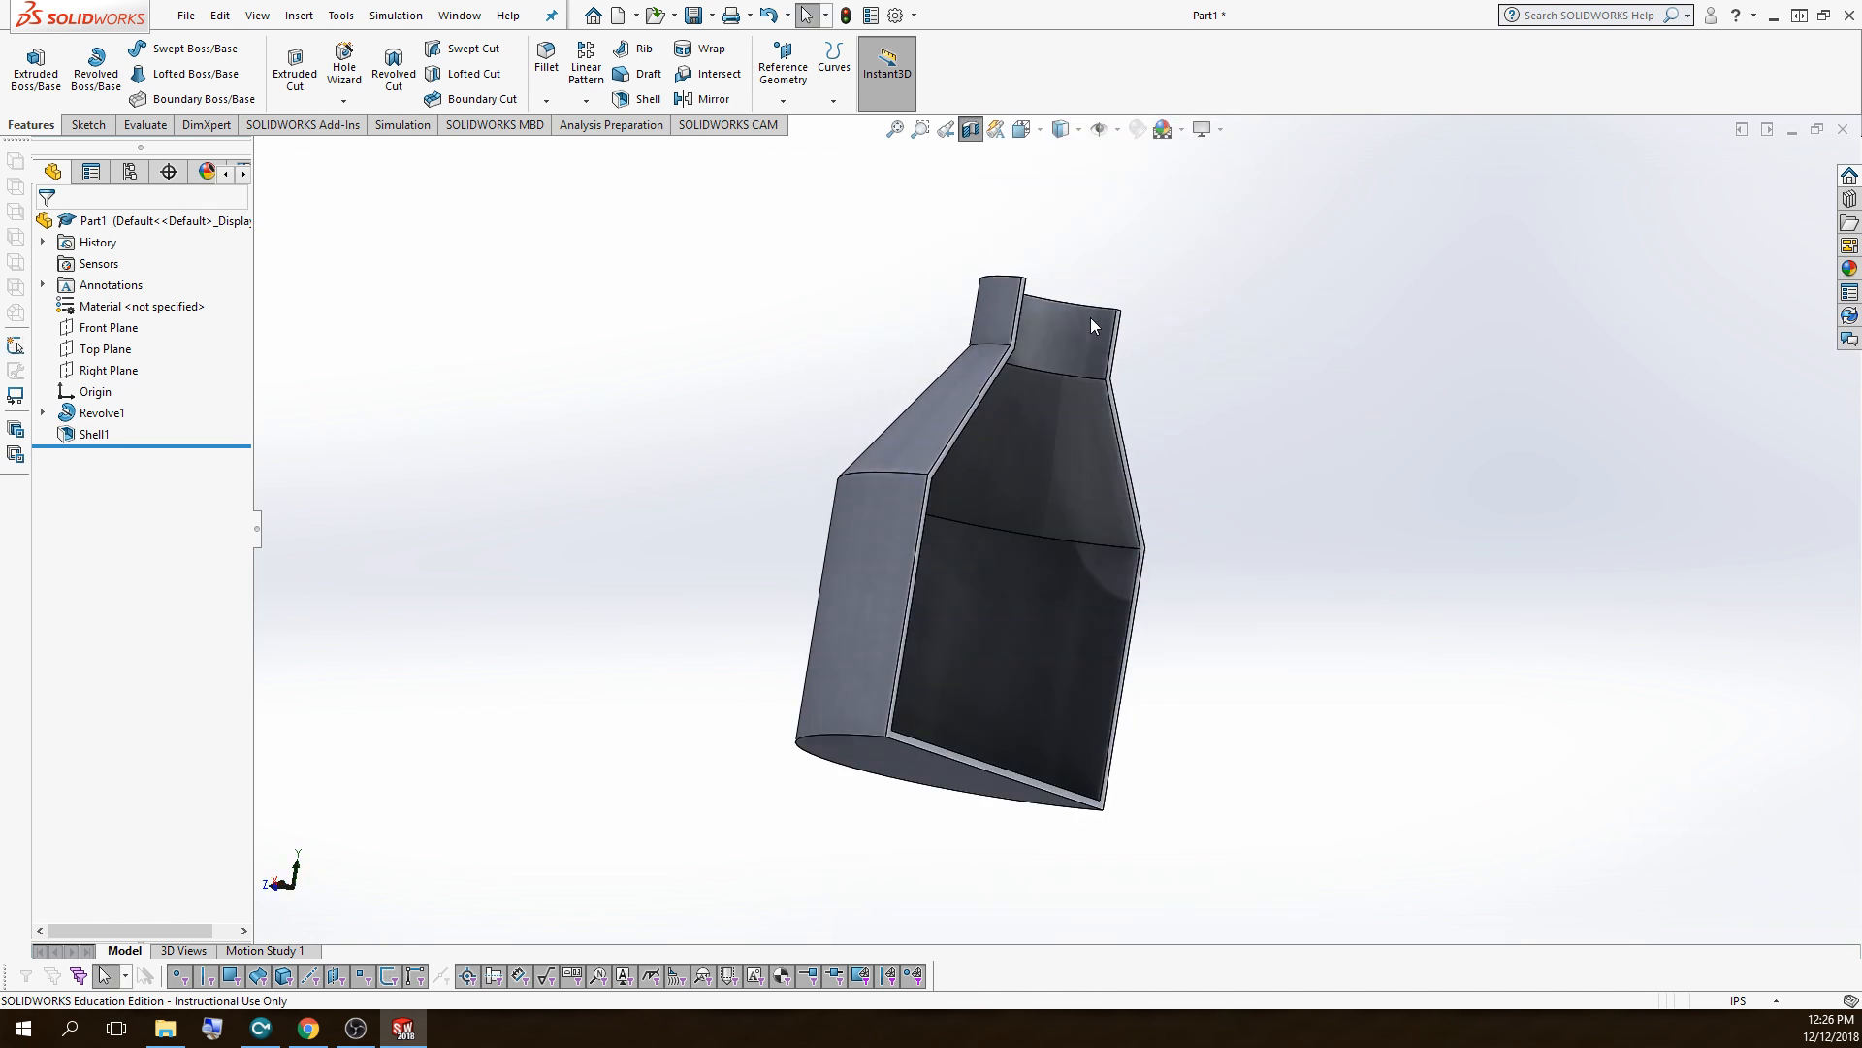
left_click(974, 131)
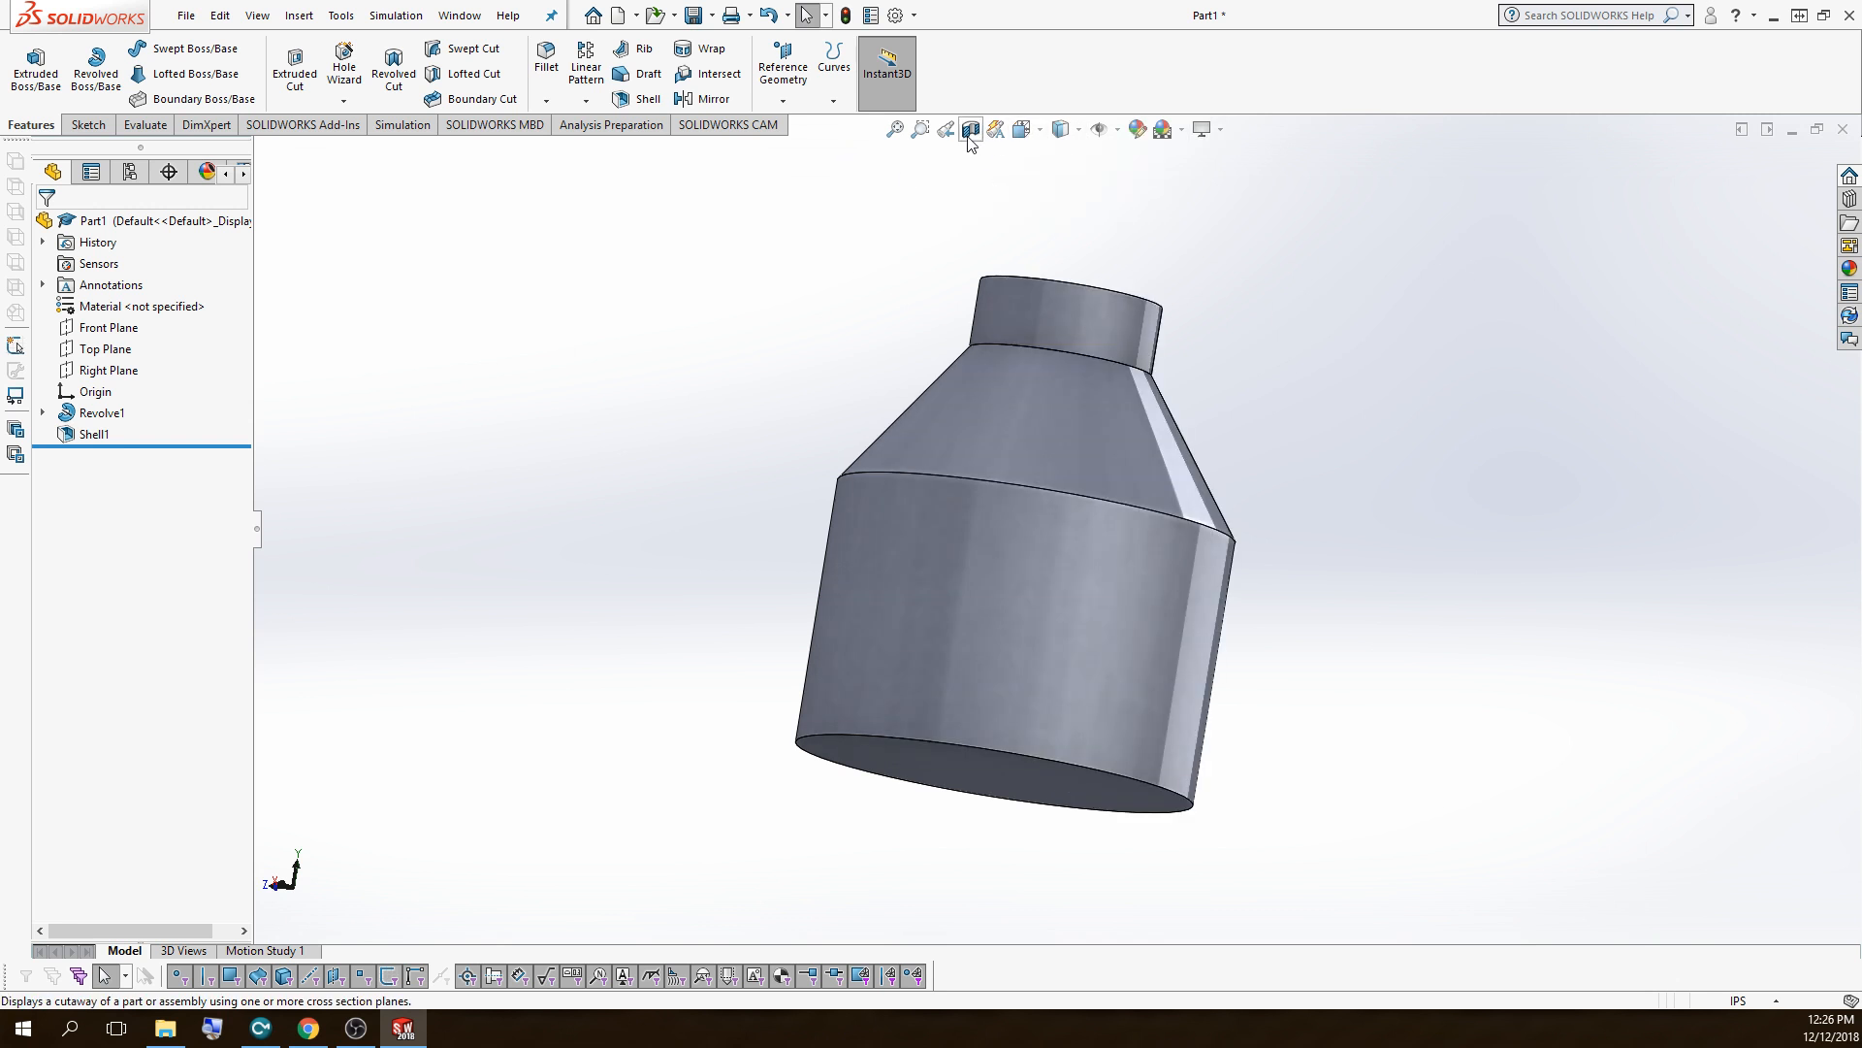
- Preview a Front Plane section with its plane offset to about -3.73 in, and cancel the section view
left_click(972, 136)
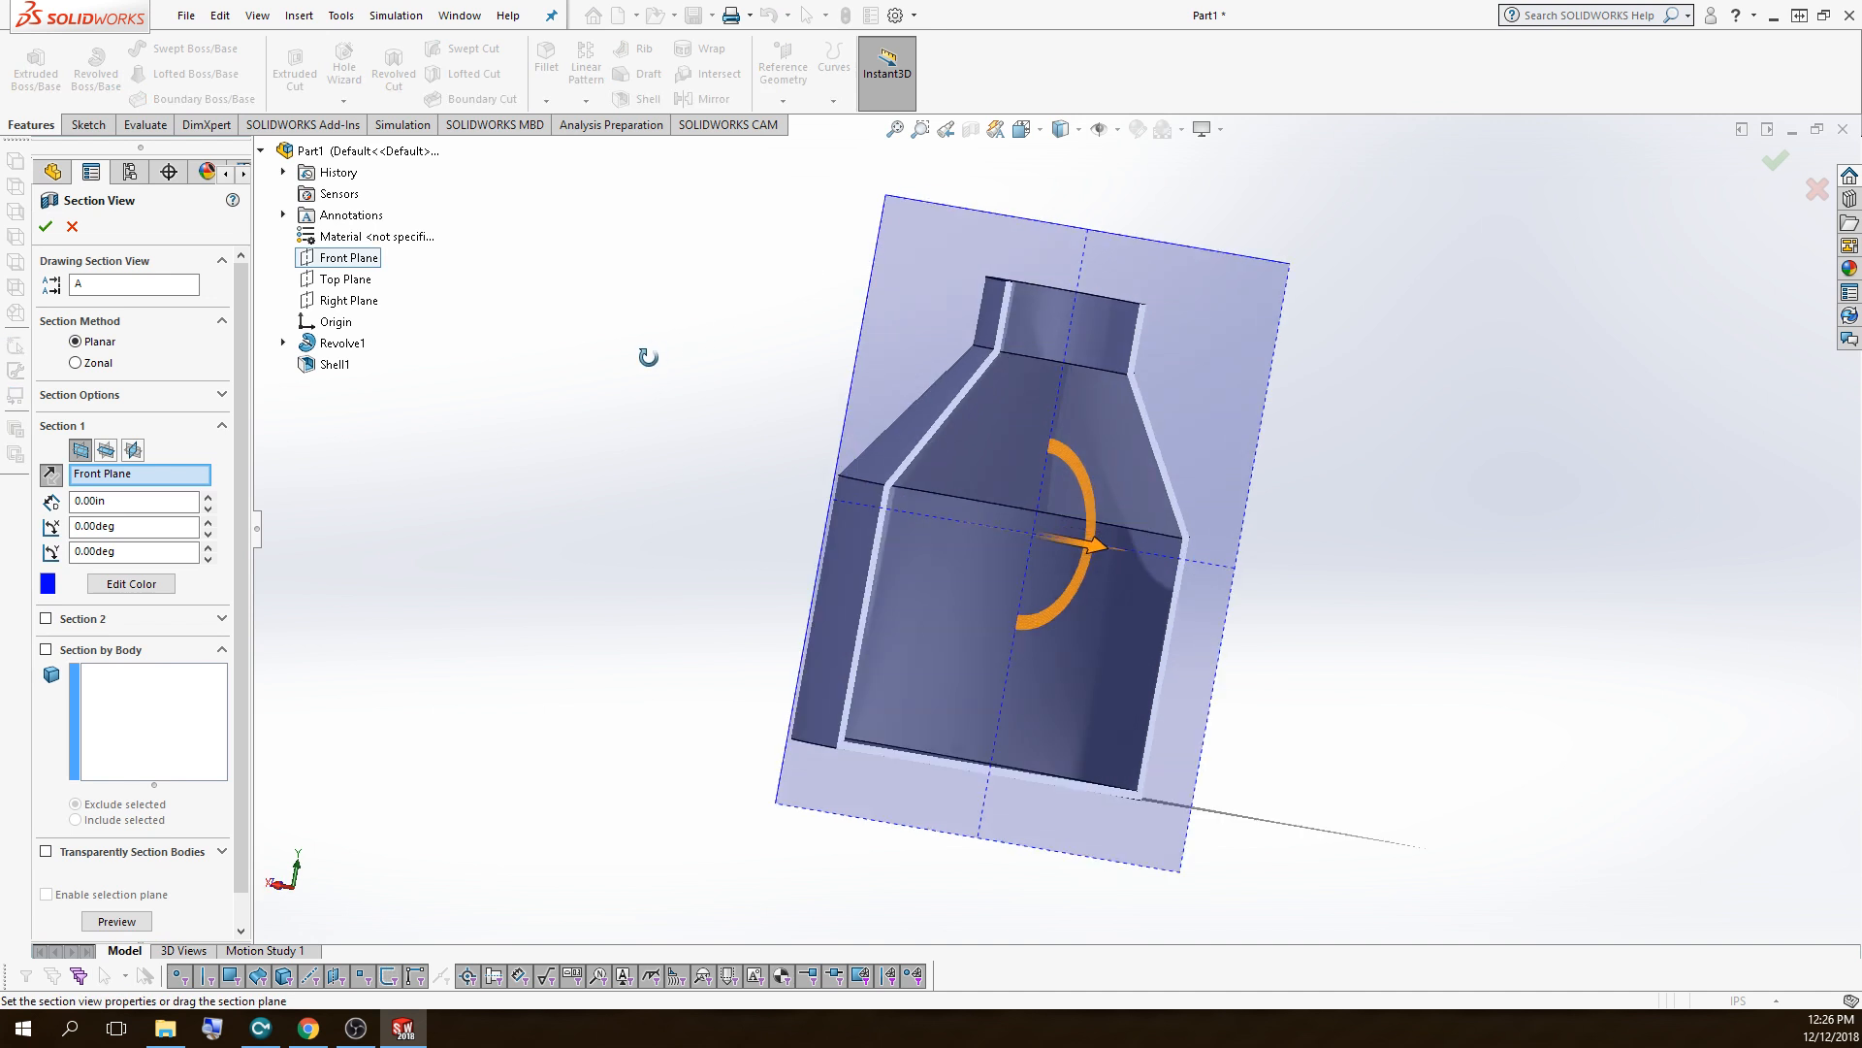
middle_click_drag(510, 472, 457, 535)
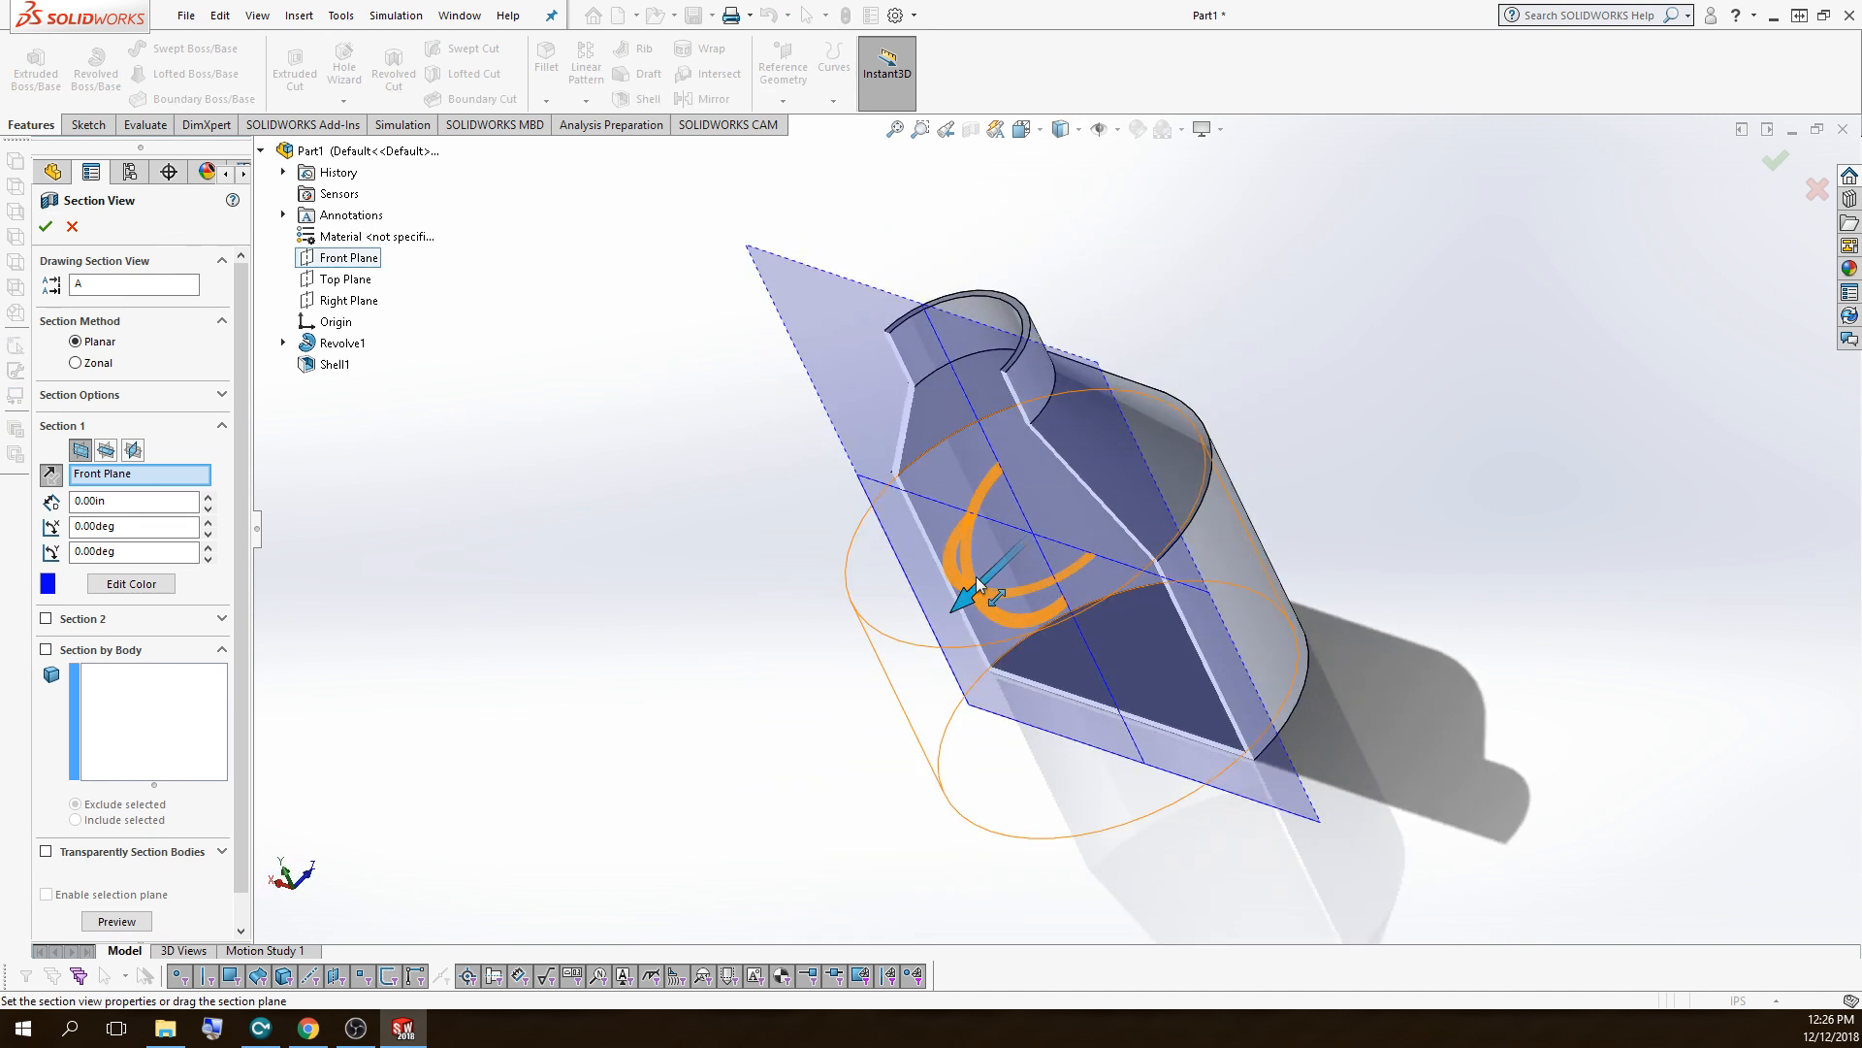
left_click_drag(969, 590, 572, 621)
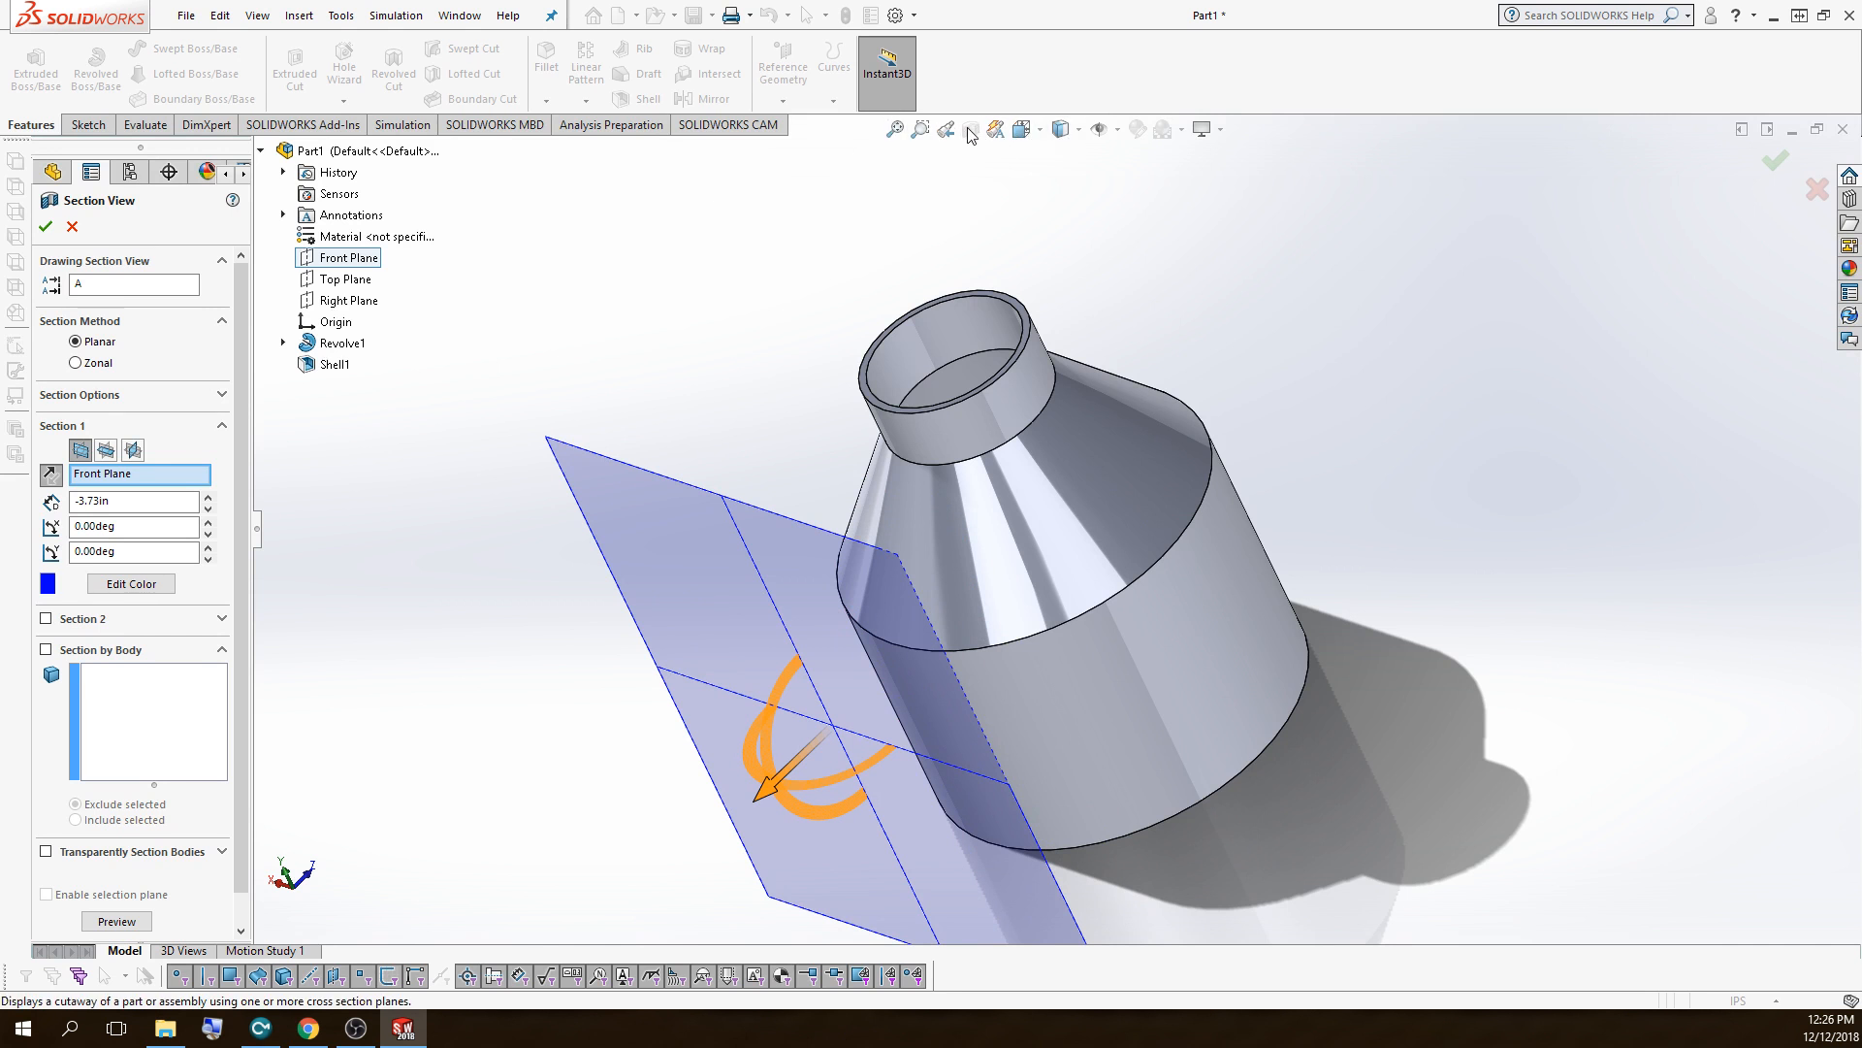
left_click(1802, 190)
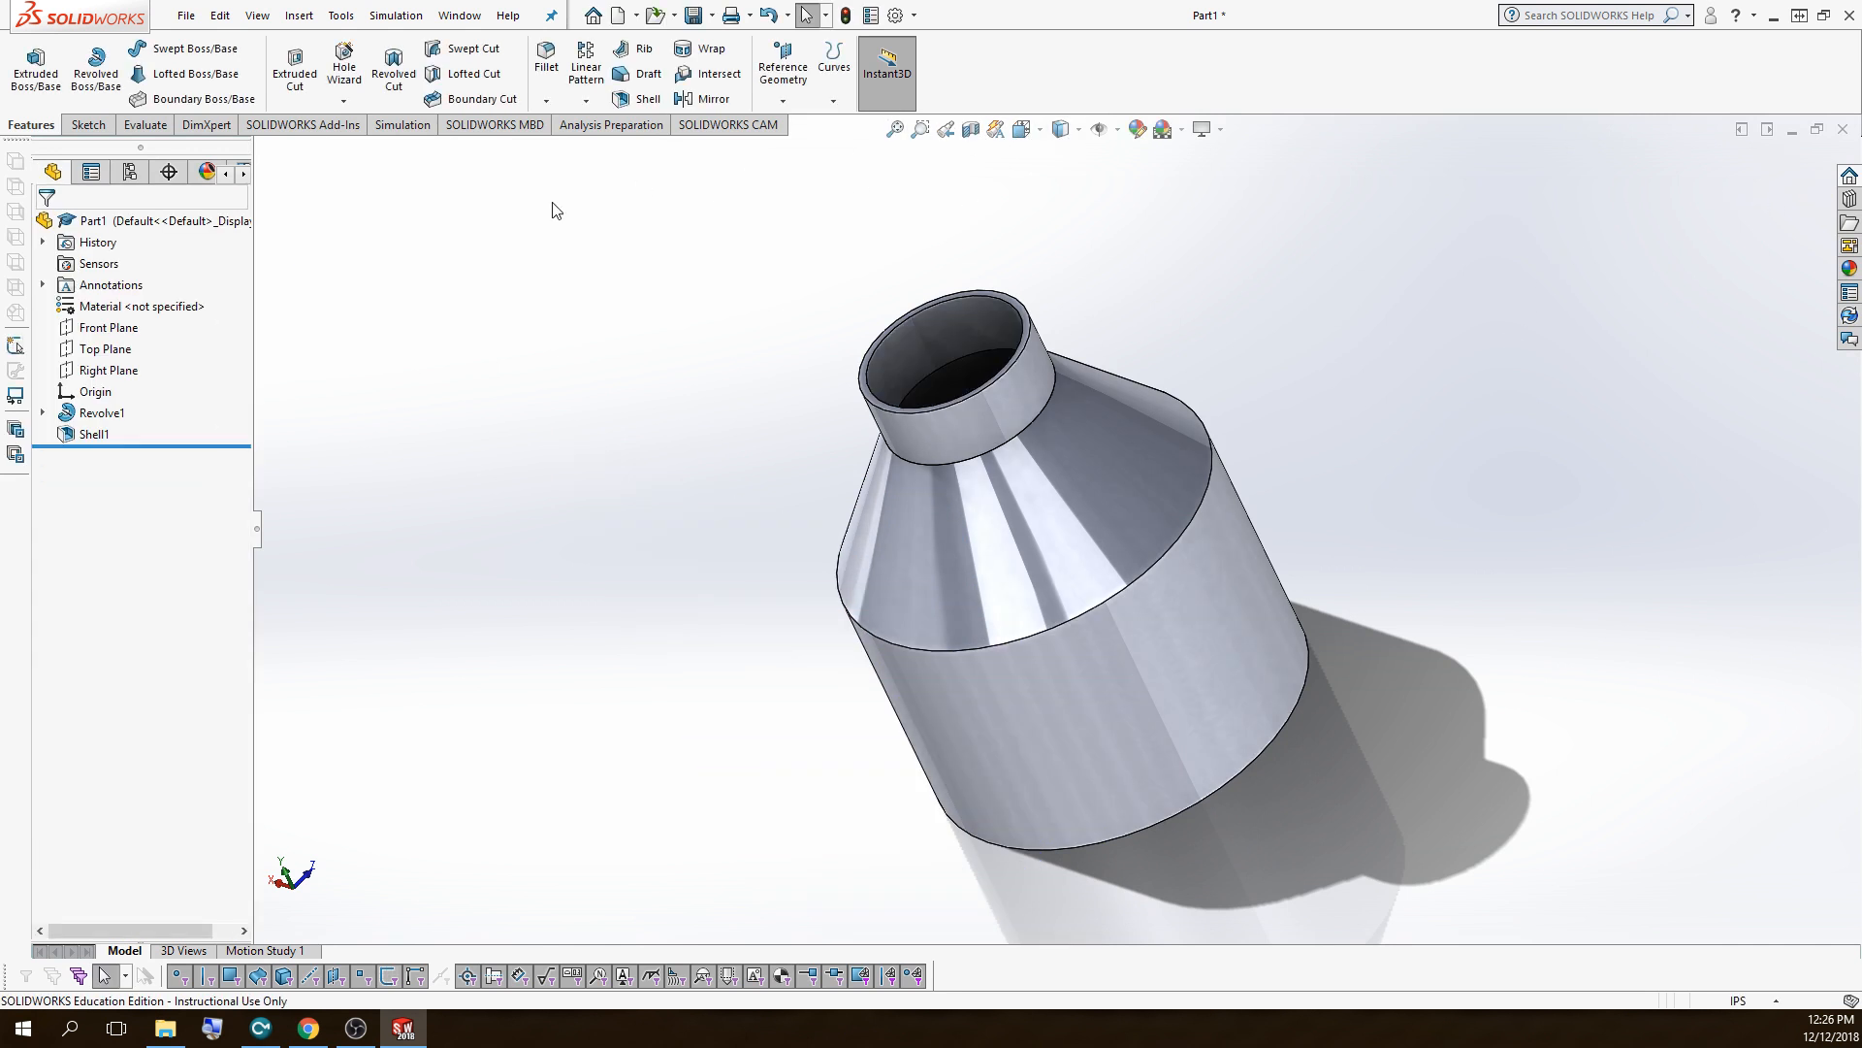
- Examine the part with a section view on the Right Plane offset about 0.40 in, and turn the section view off
left_click(112, 371)
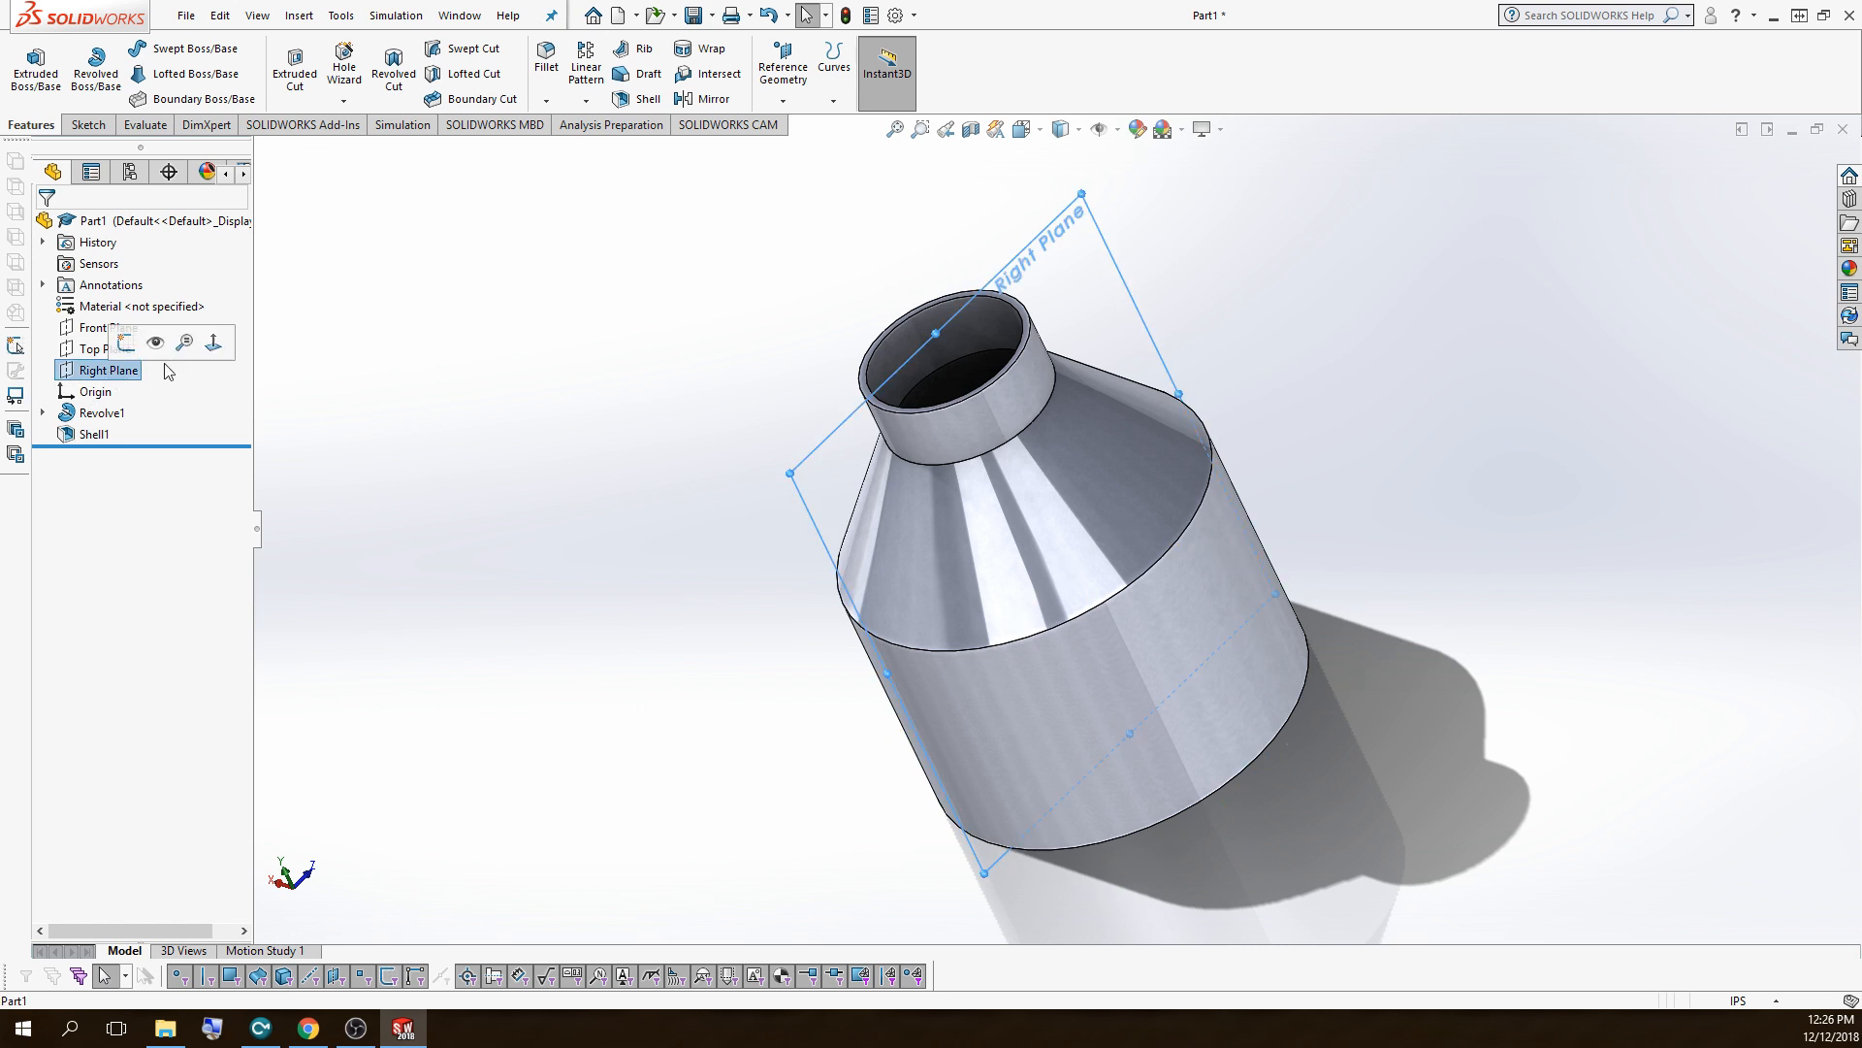
left_click(970, 129)
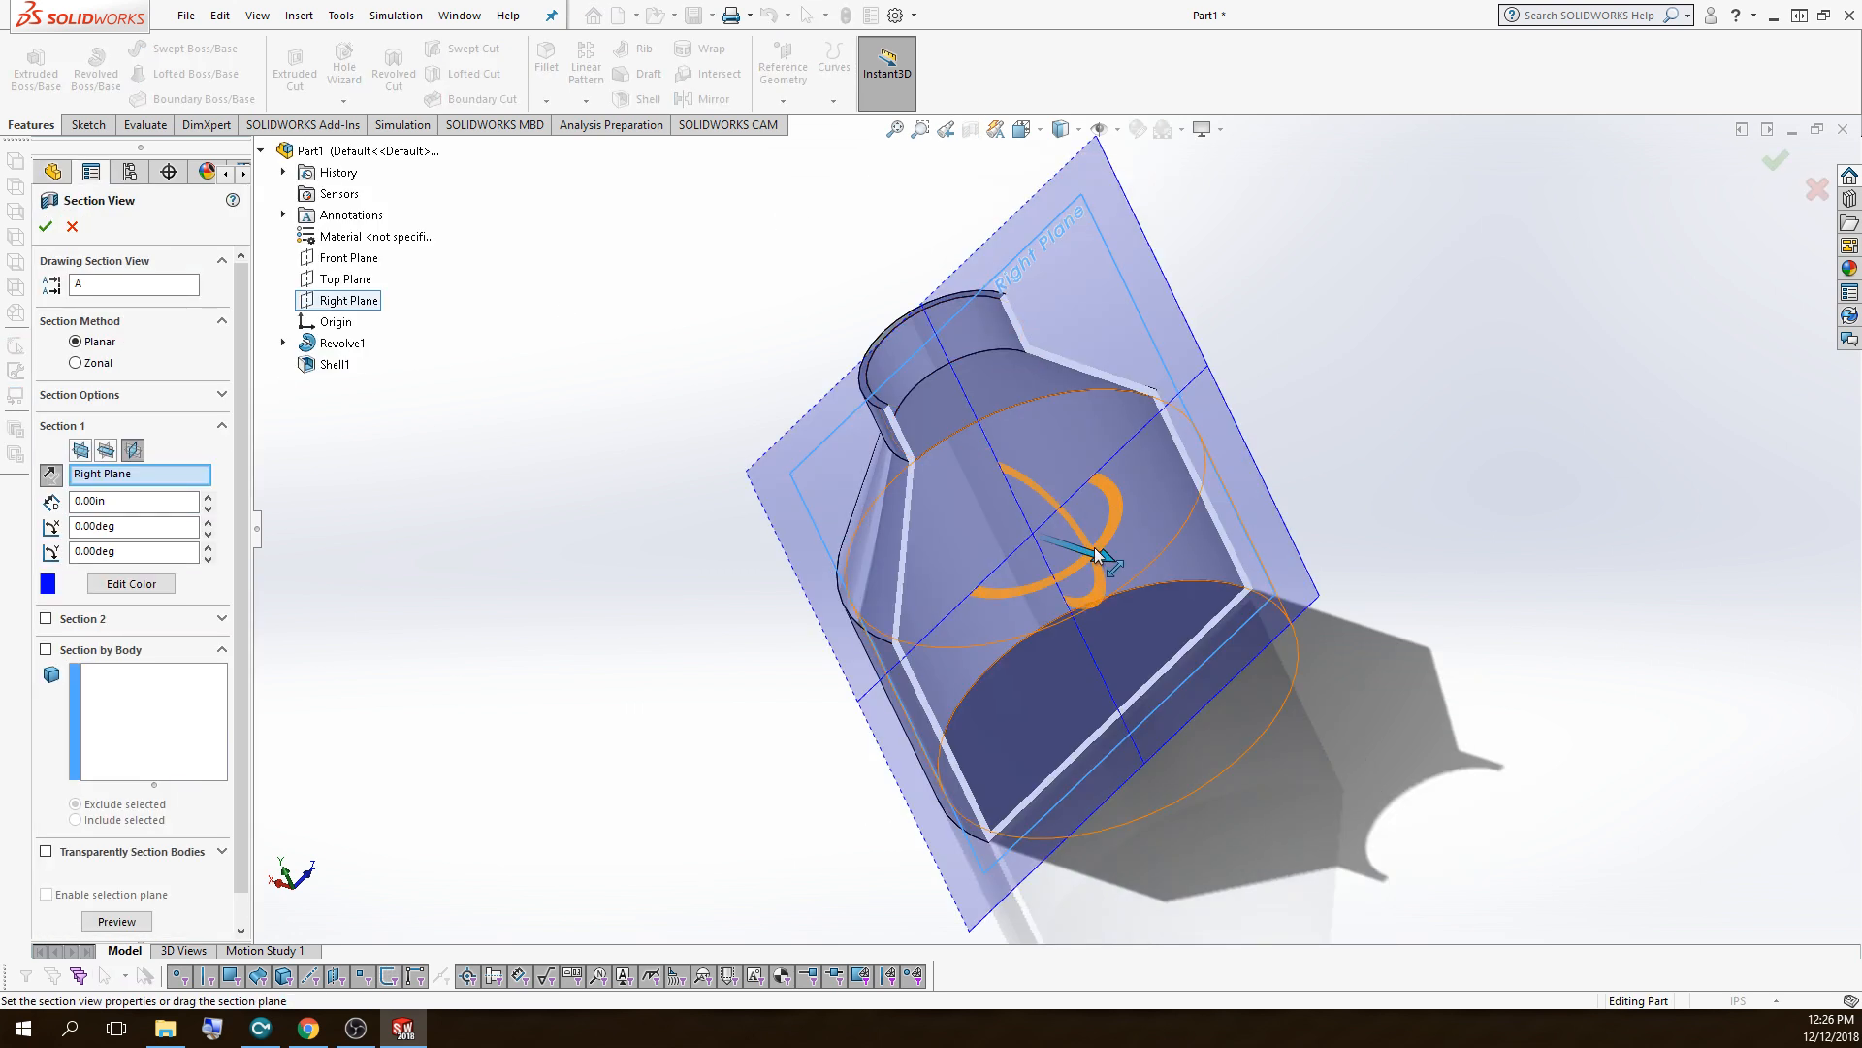
left_click_drag(1102, 553, 1088, 443)
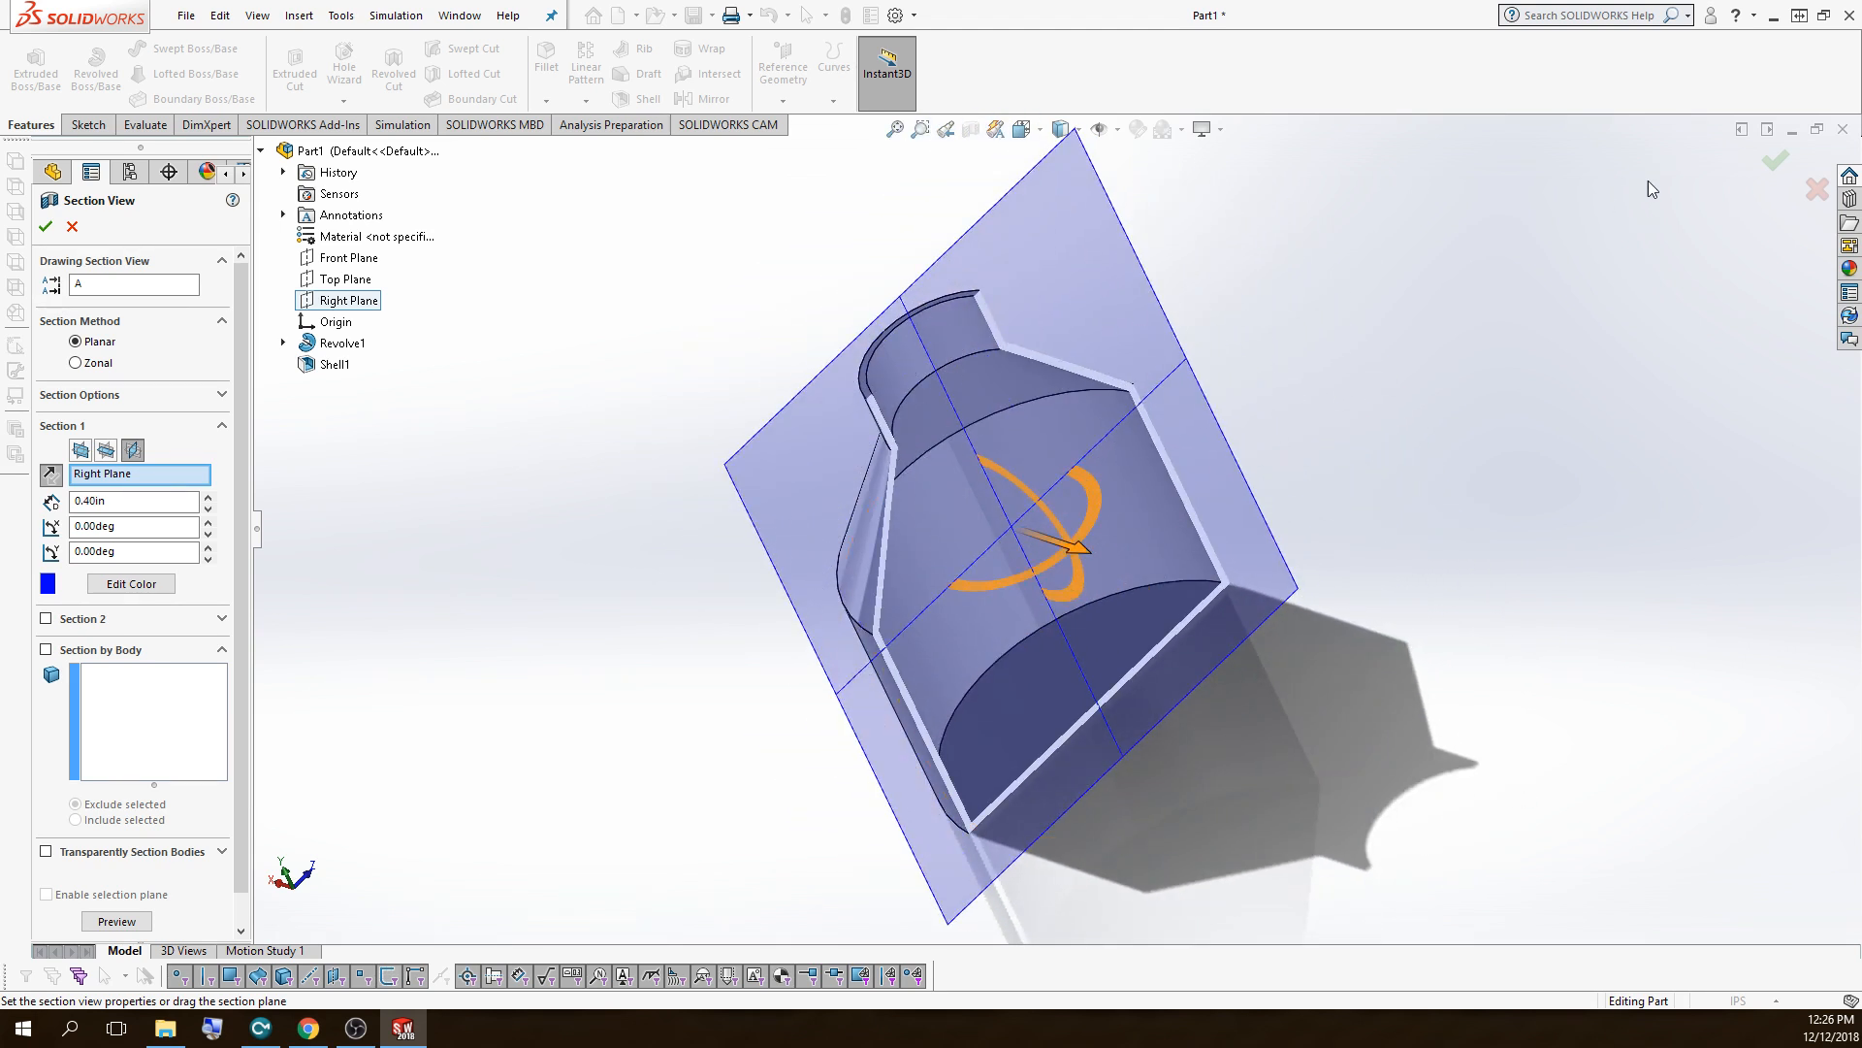
left_click(1767, 161)
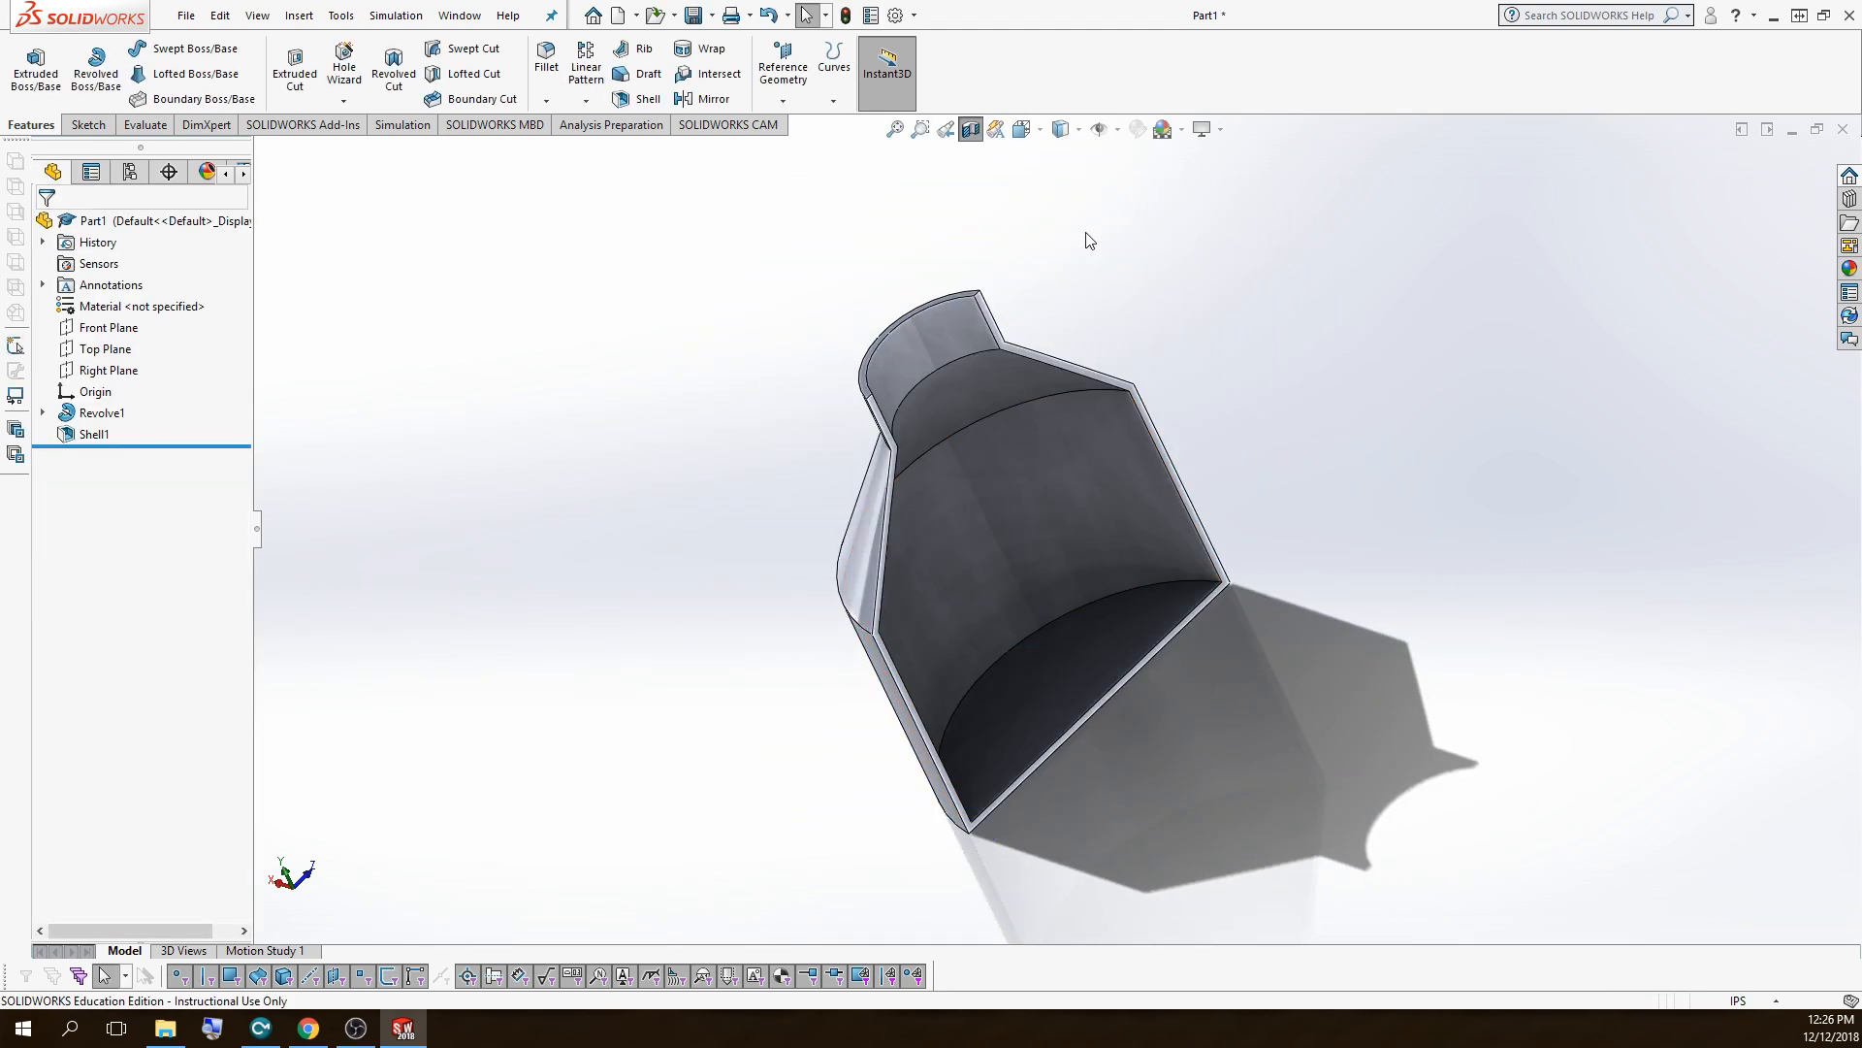
left_click(971, 130)
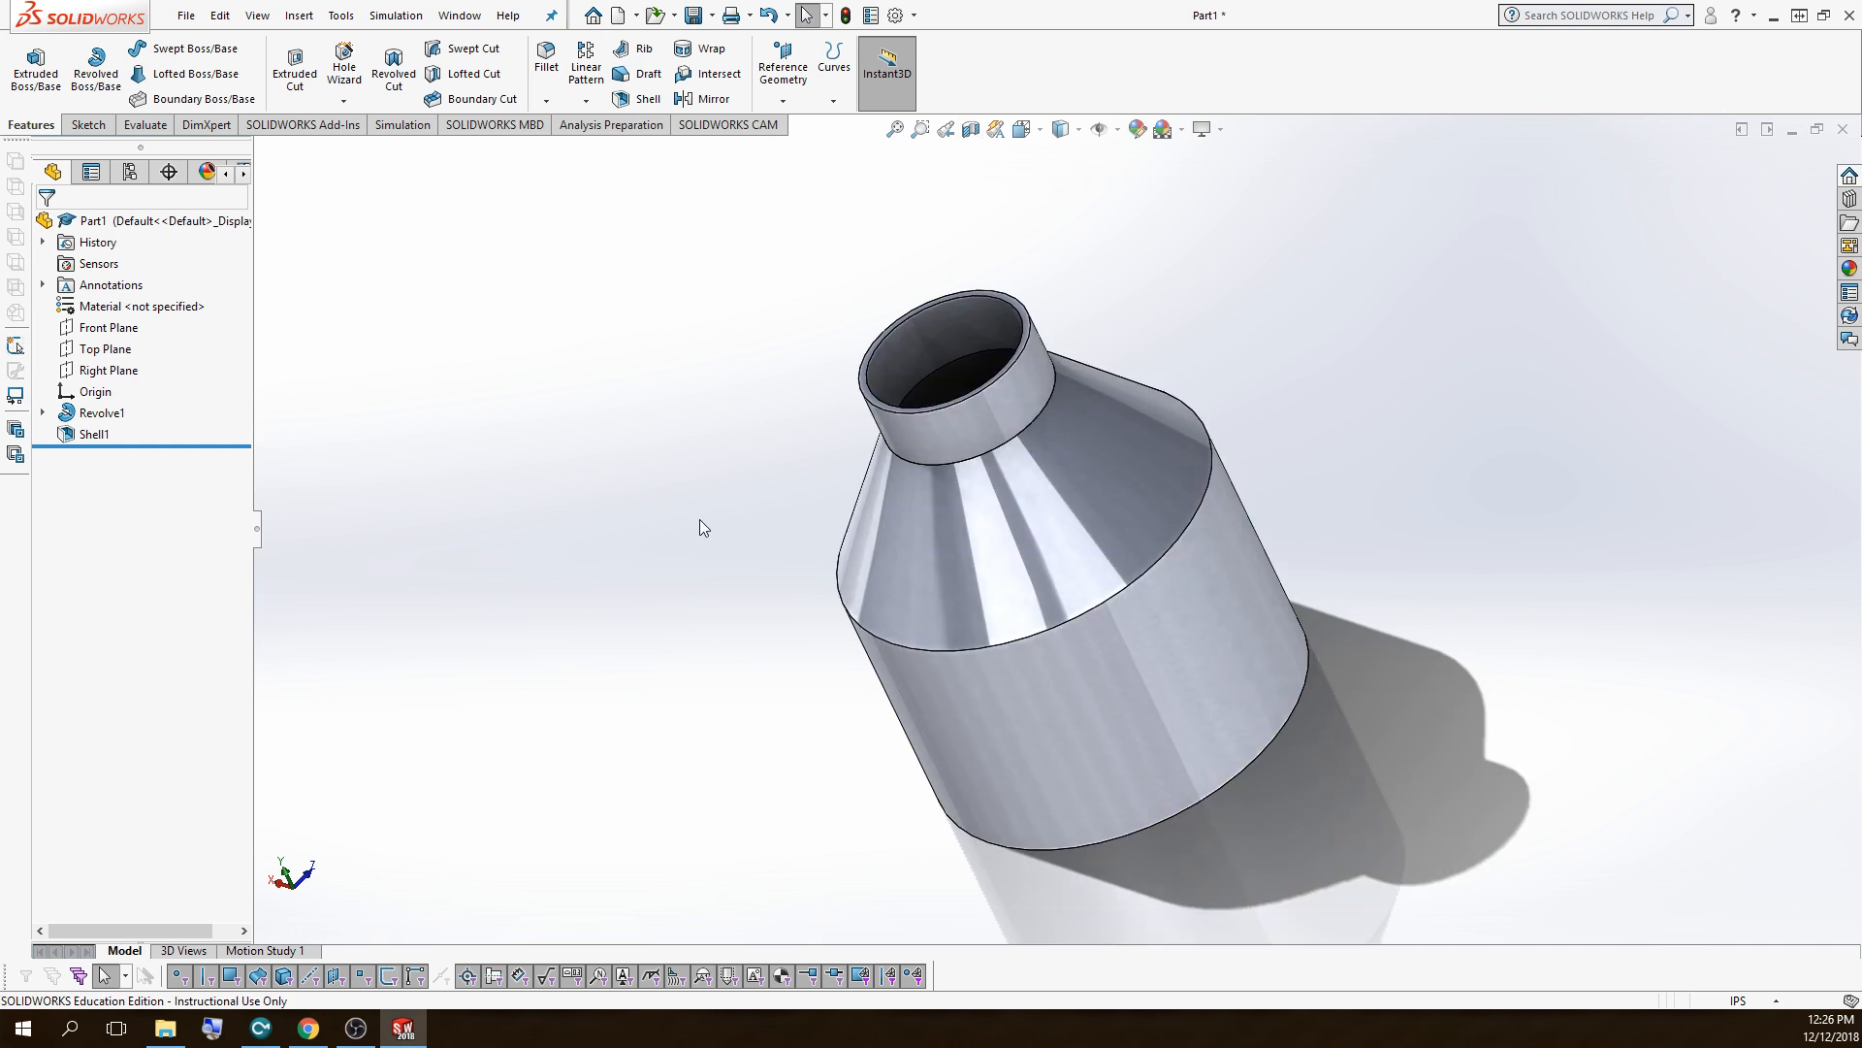
- Preview a Top Plane section, moving its offset to about 6.31 in and back to about 3.12 in
left_click(101, 350)
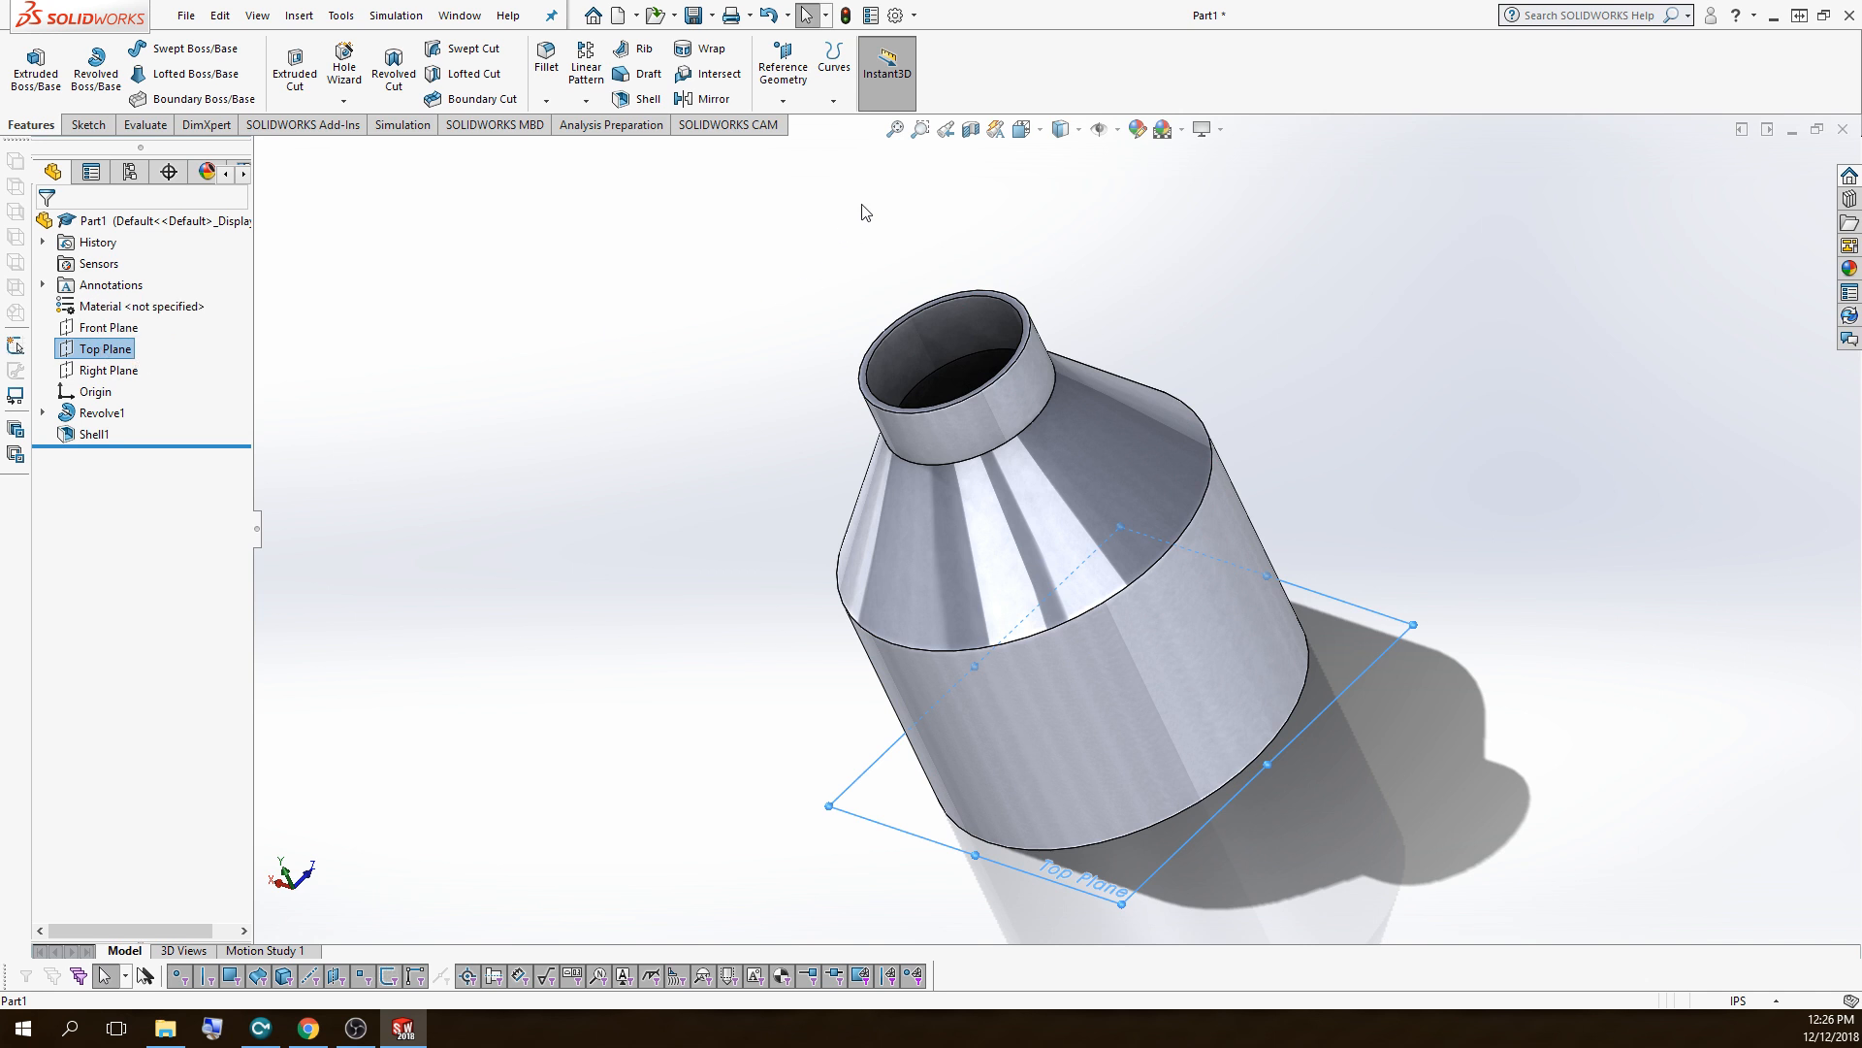
left_click(971, 130)
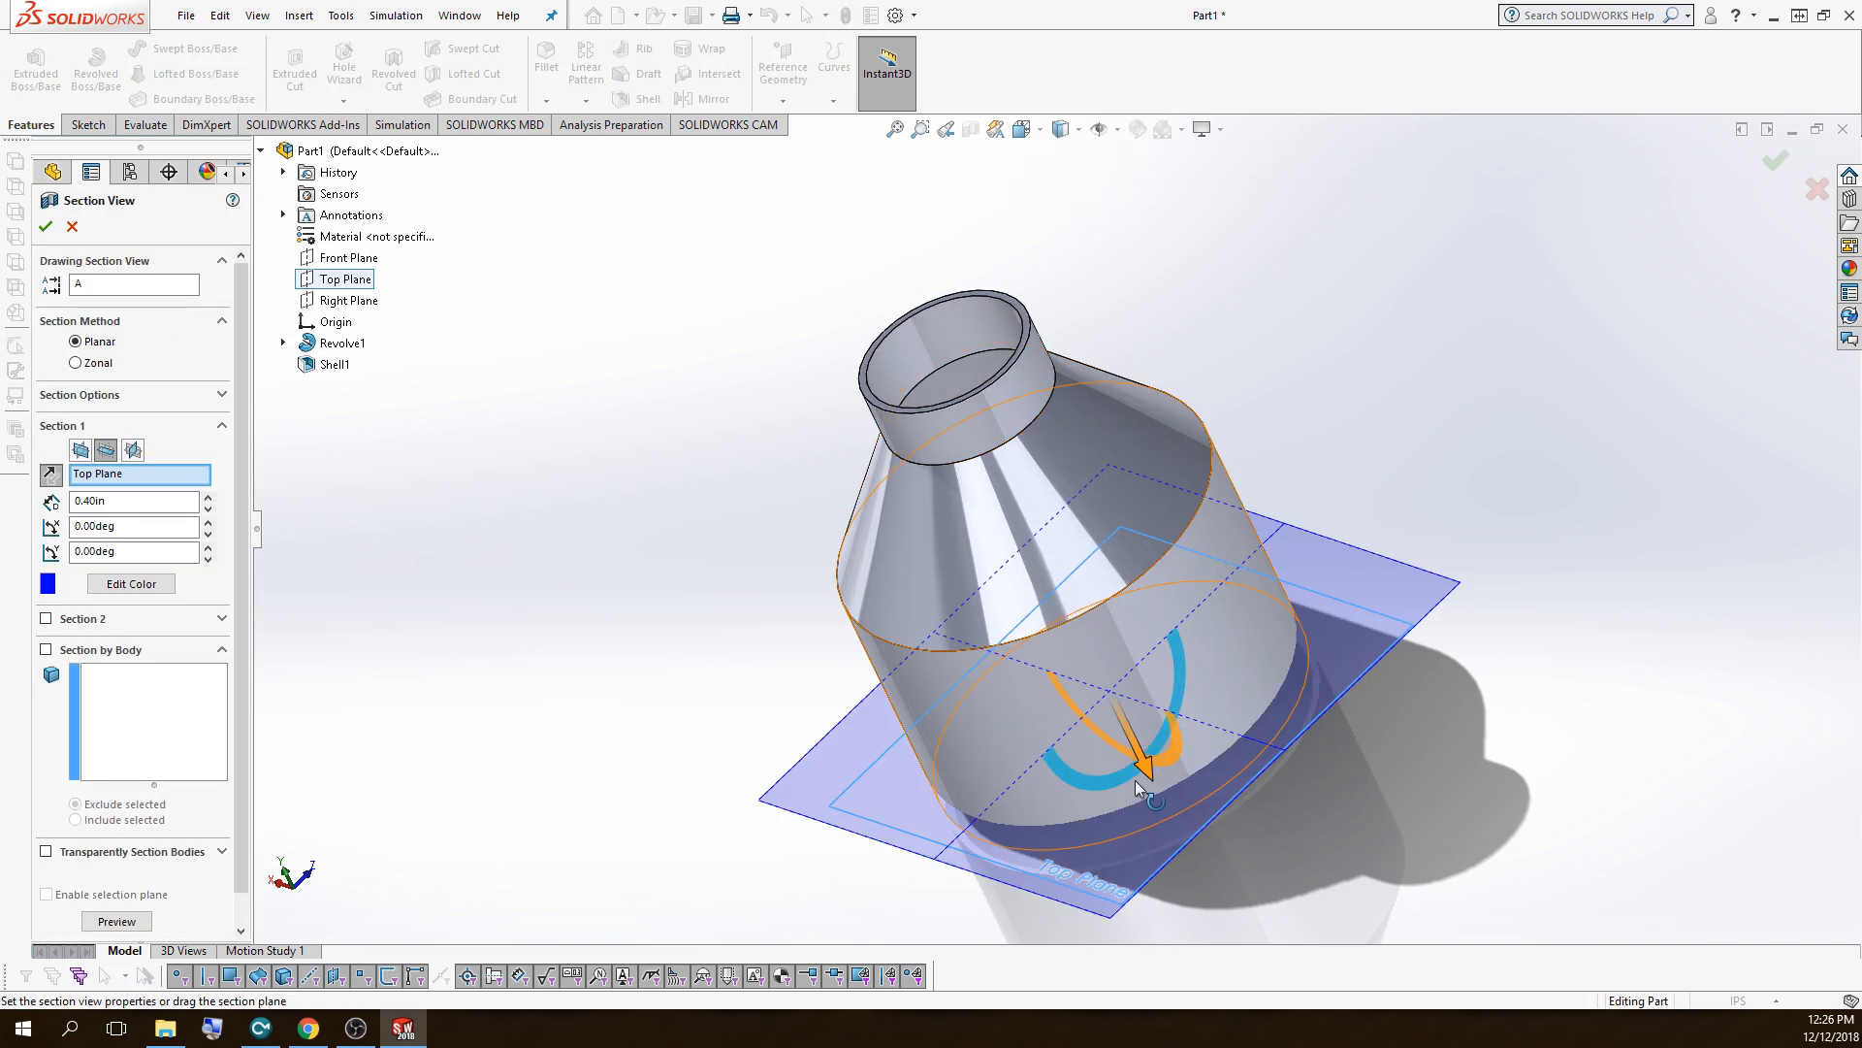
left_click_drag(1134, 780, 902, 437)
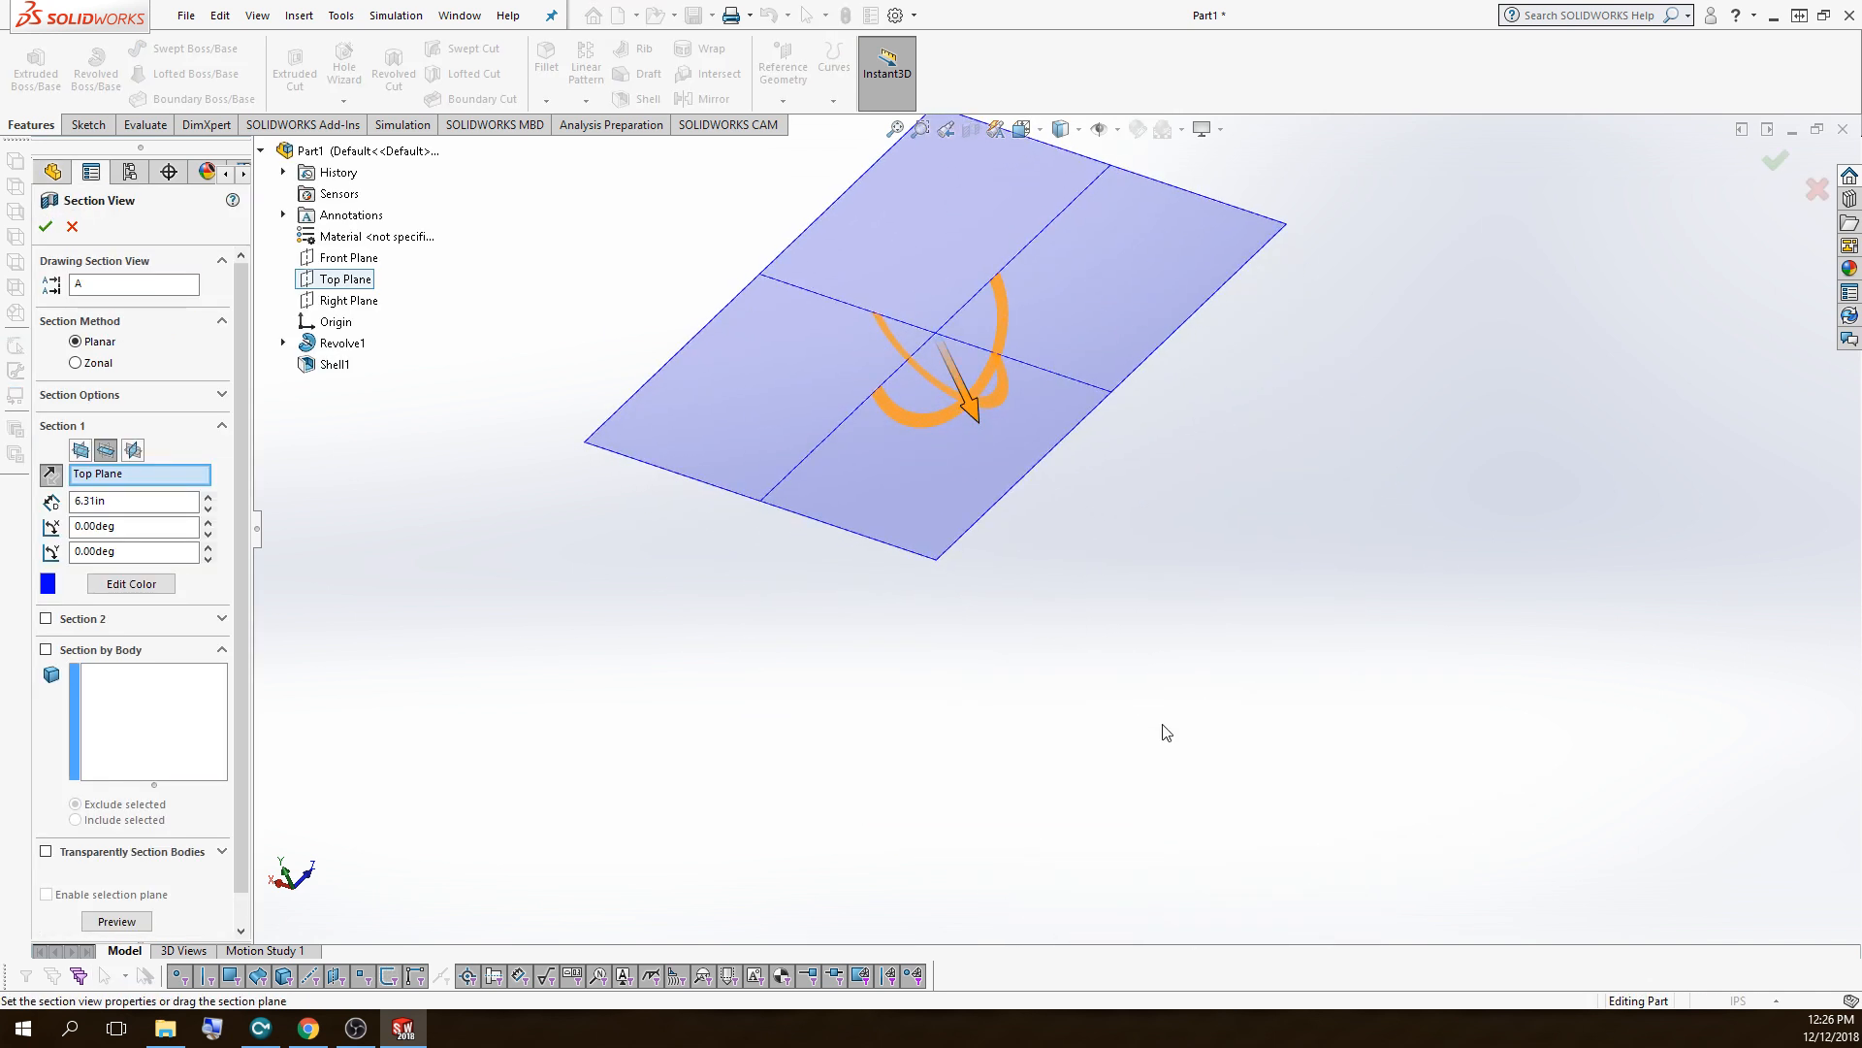
middle_click_drag(1135, 653, 961, 64)
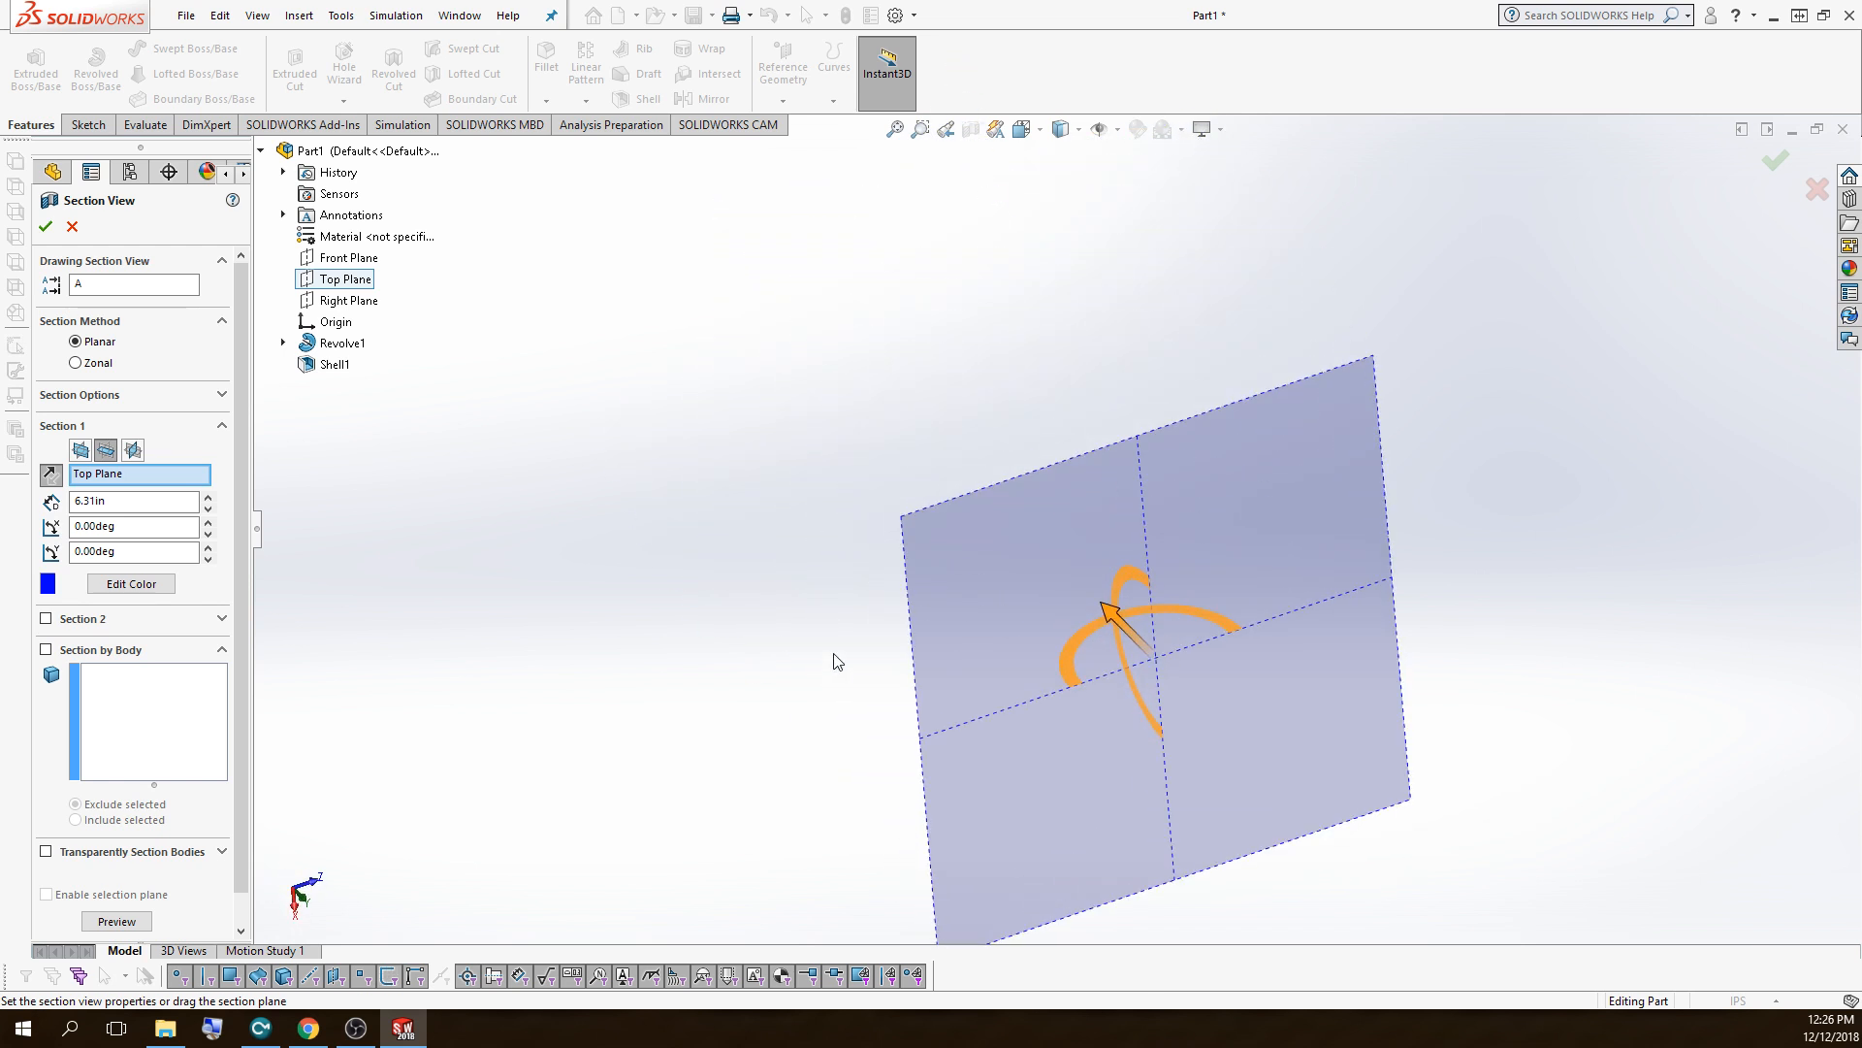
middle_click_drag(837, 661, 805, 722)
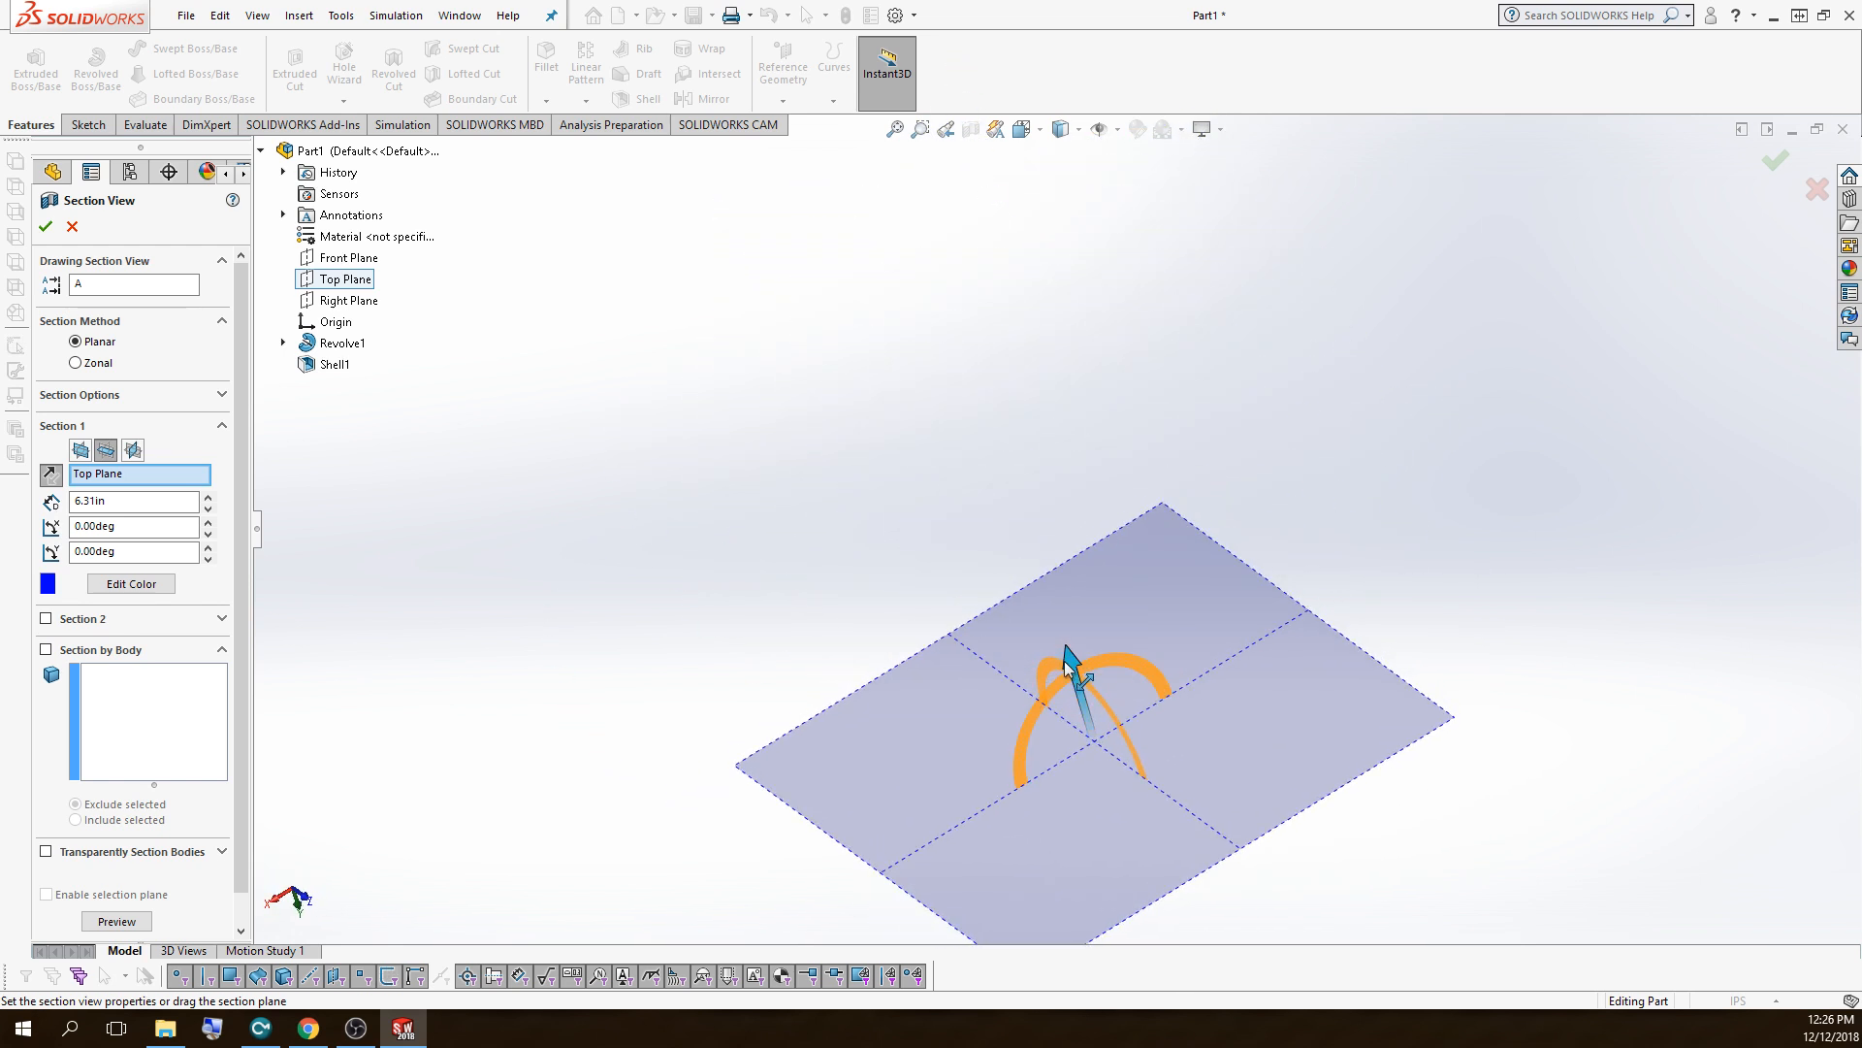
left_click_drag(1063, 660, 1094, 359)
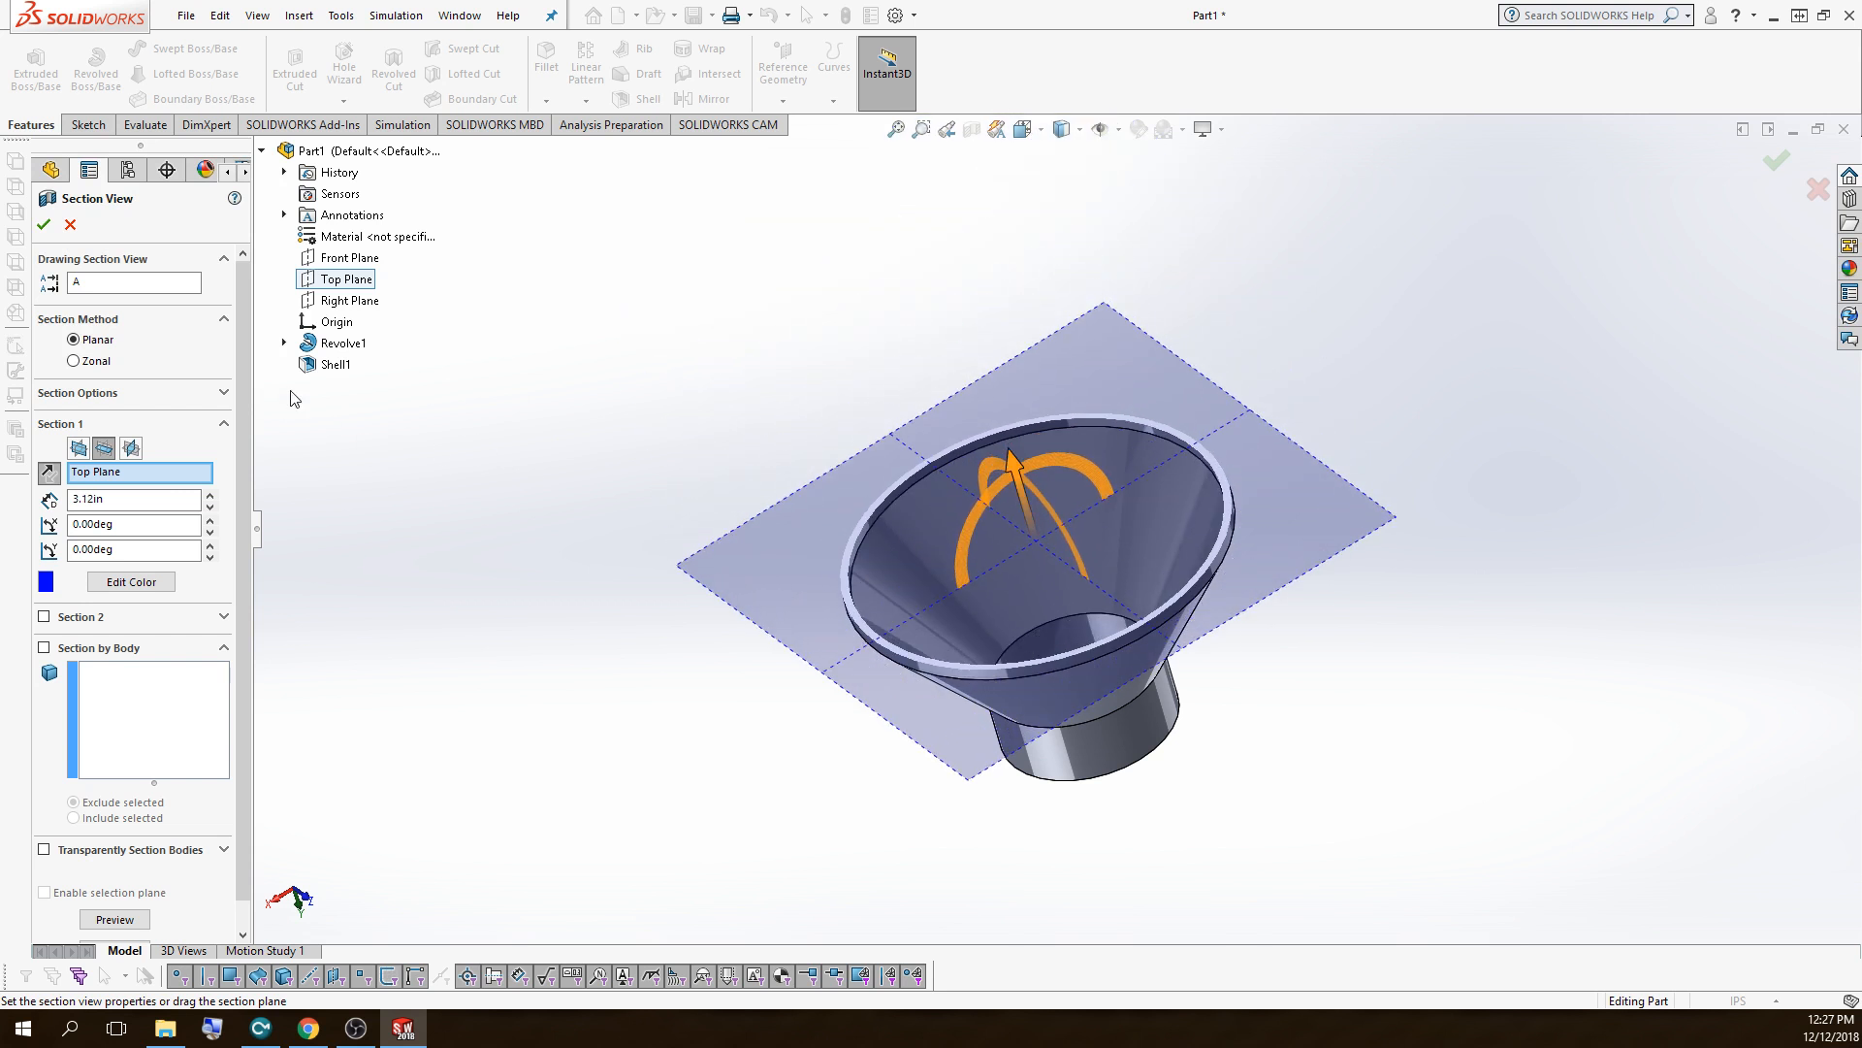
- Switch the section to the Front Plane at zero offset, apply it and examine the hollow interior and wall
left_click(342, 258)
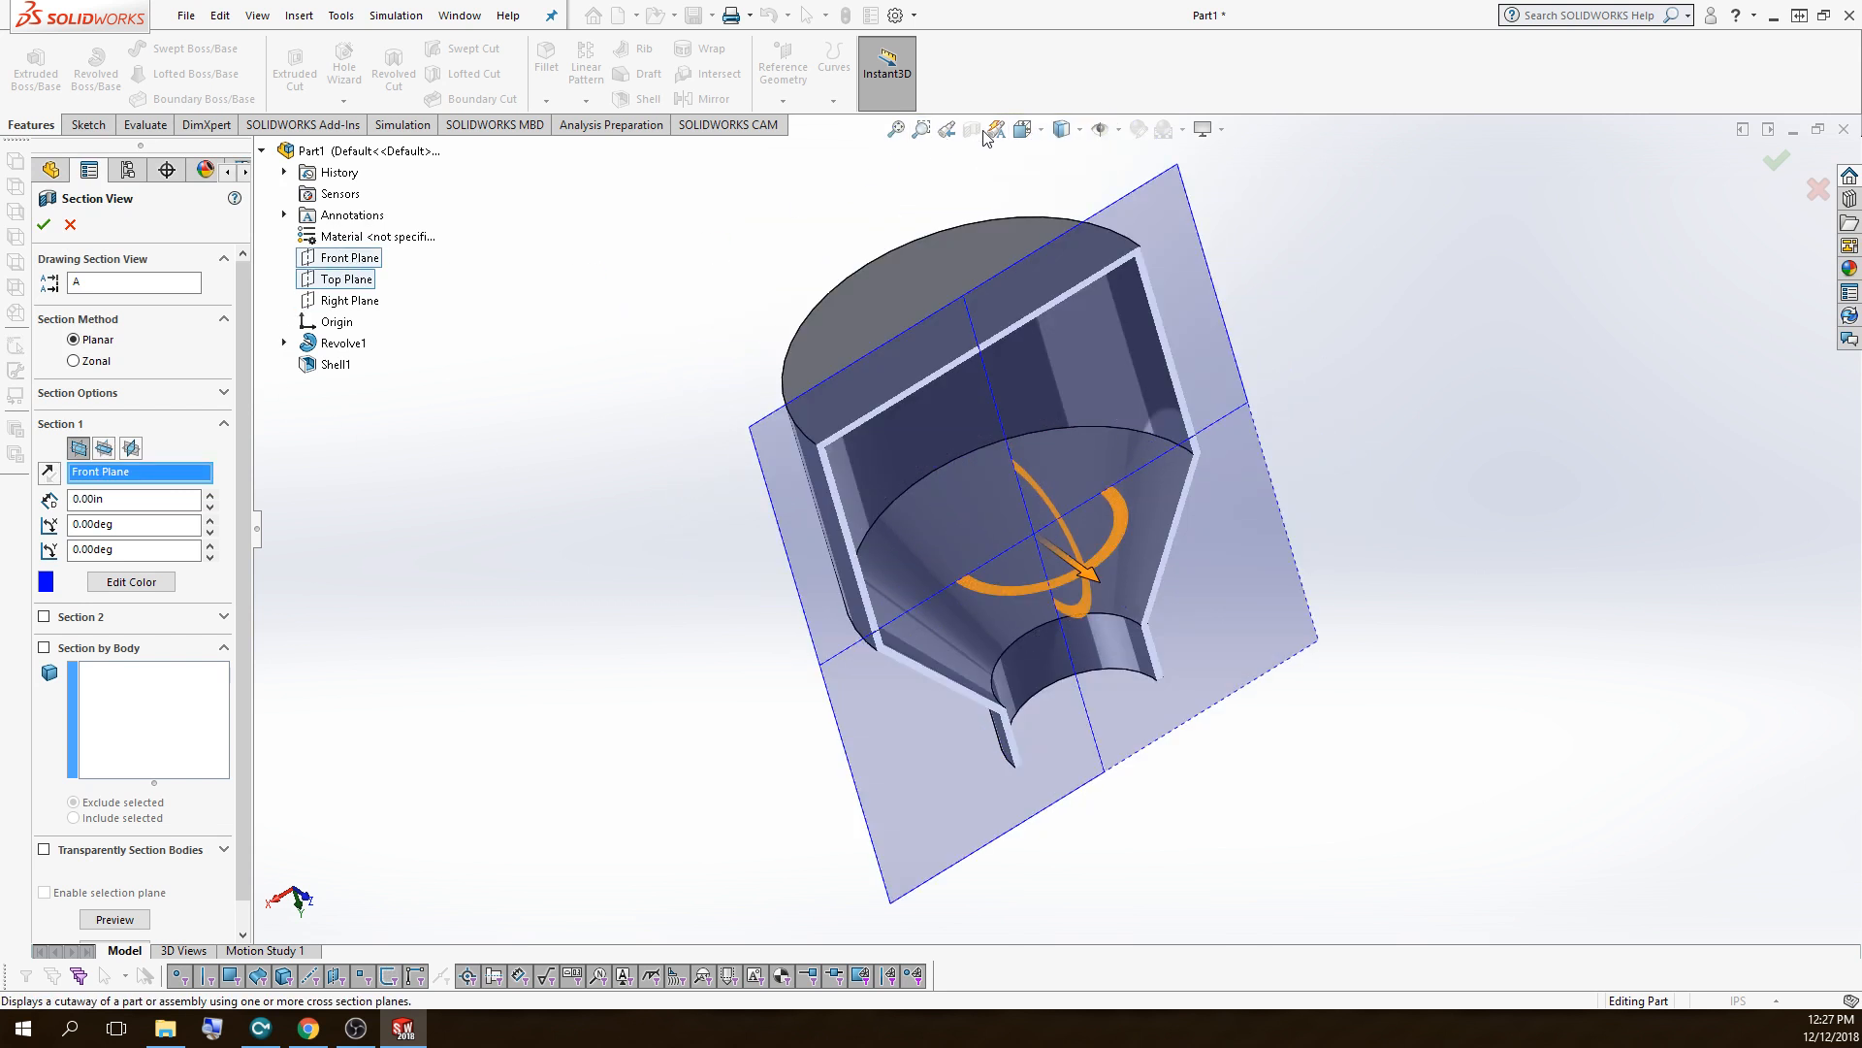
left_click(1767, 159)
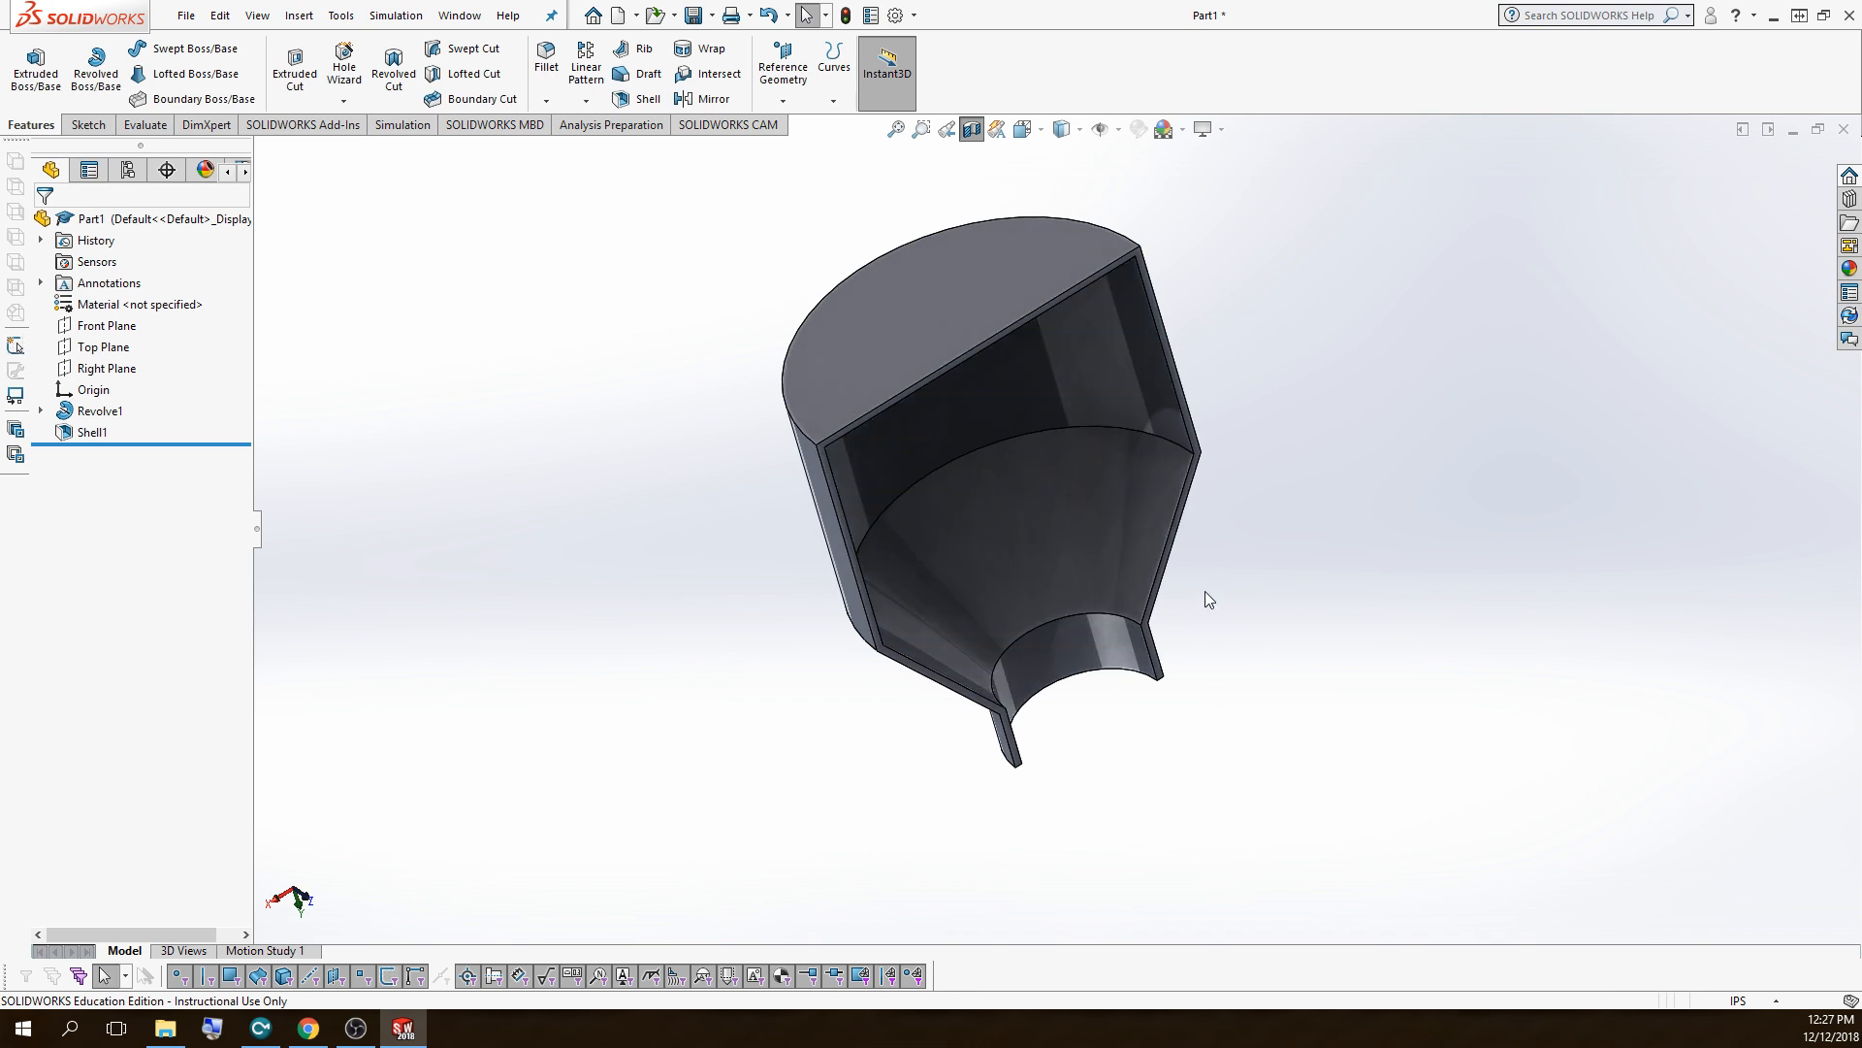
middle_click_drag(1204, 591, 844, 963)
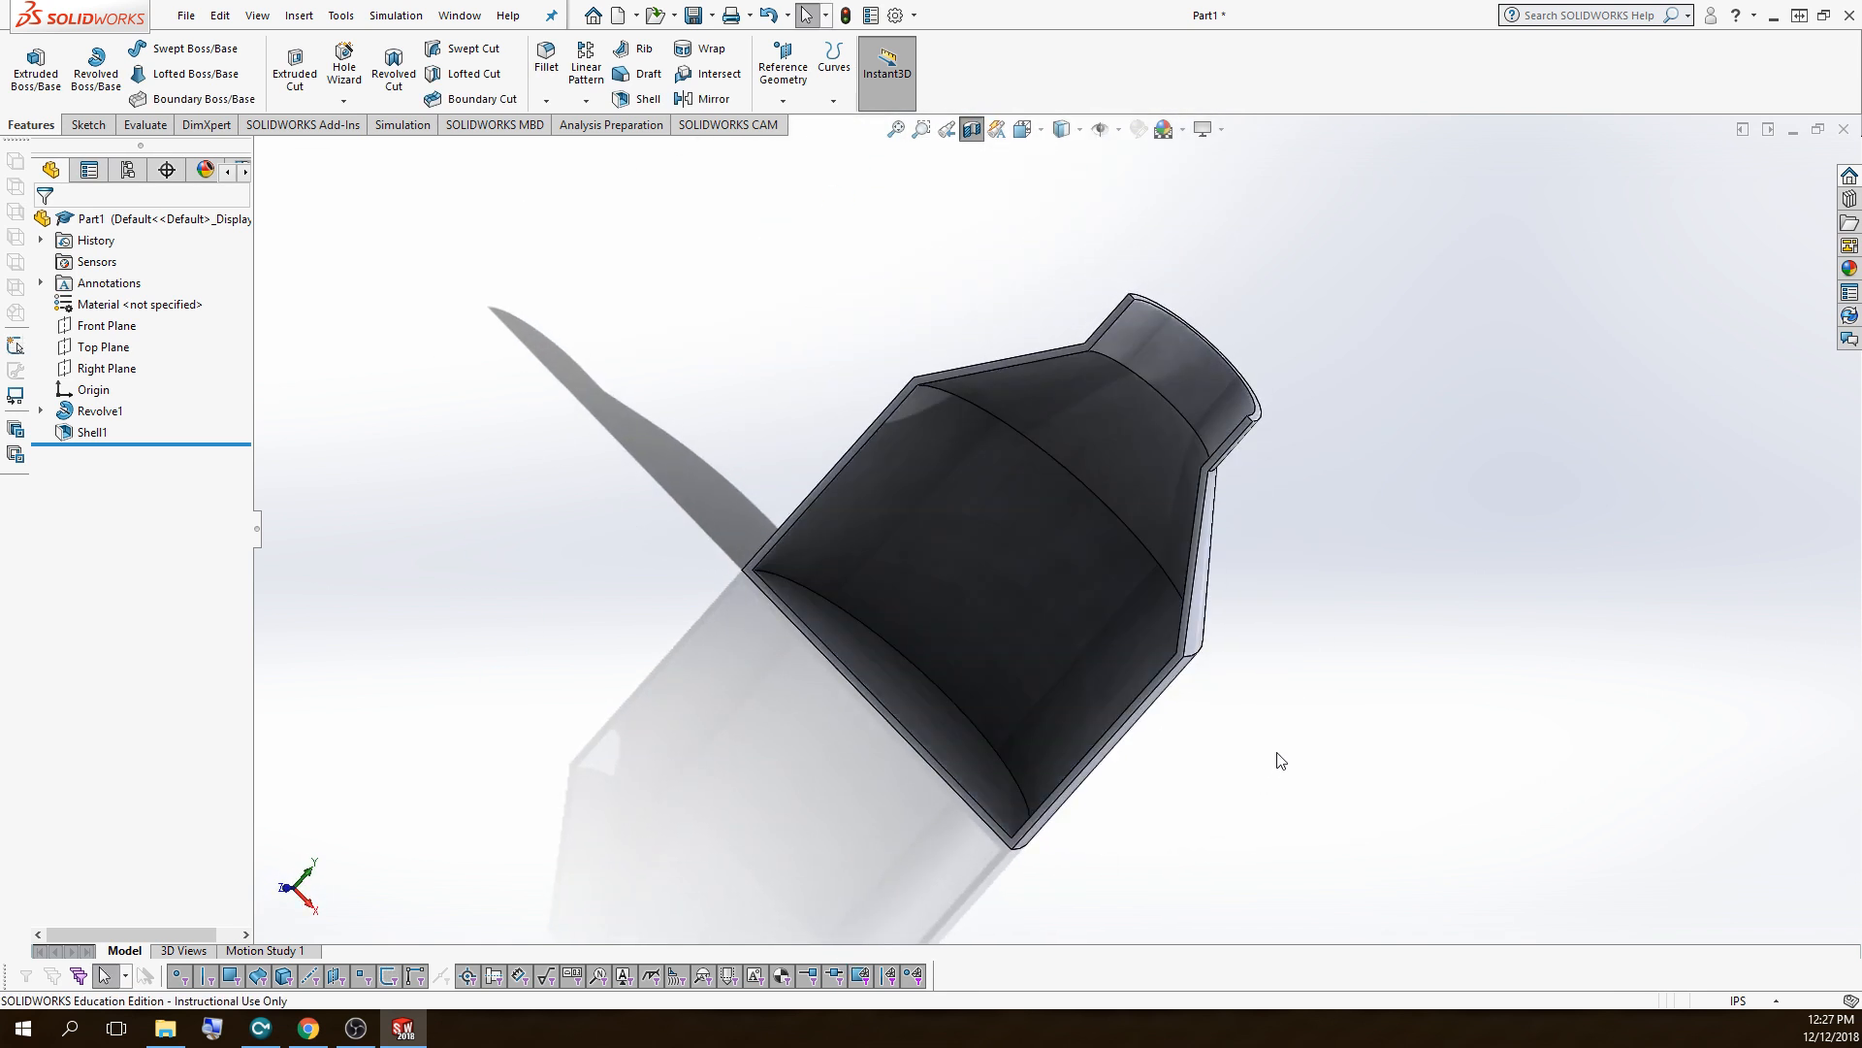
middle_click_drag(1301, 638, 1440, 648)
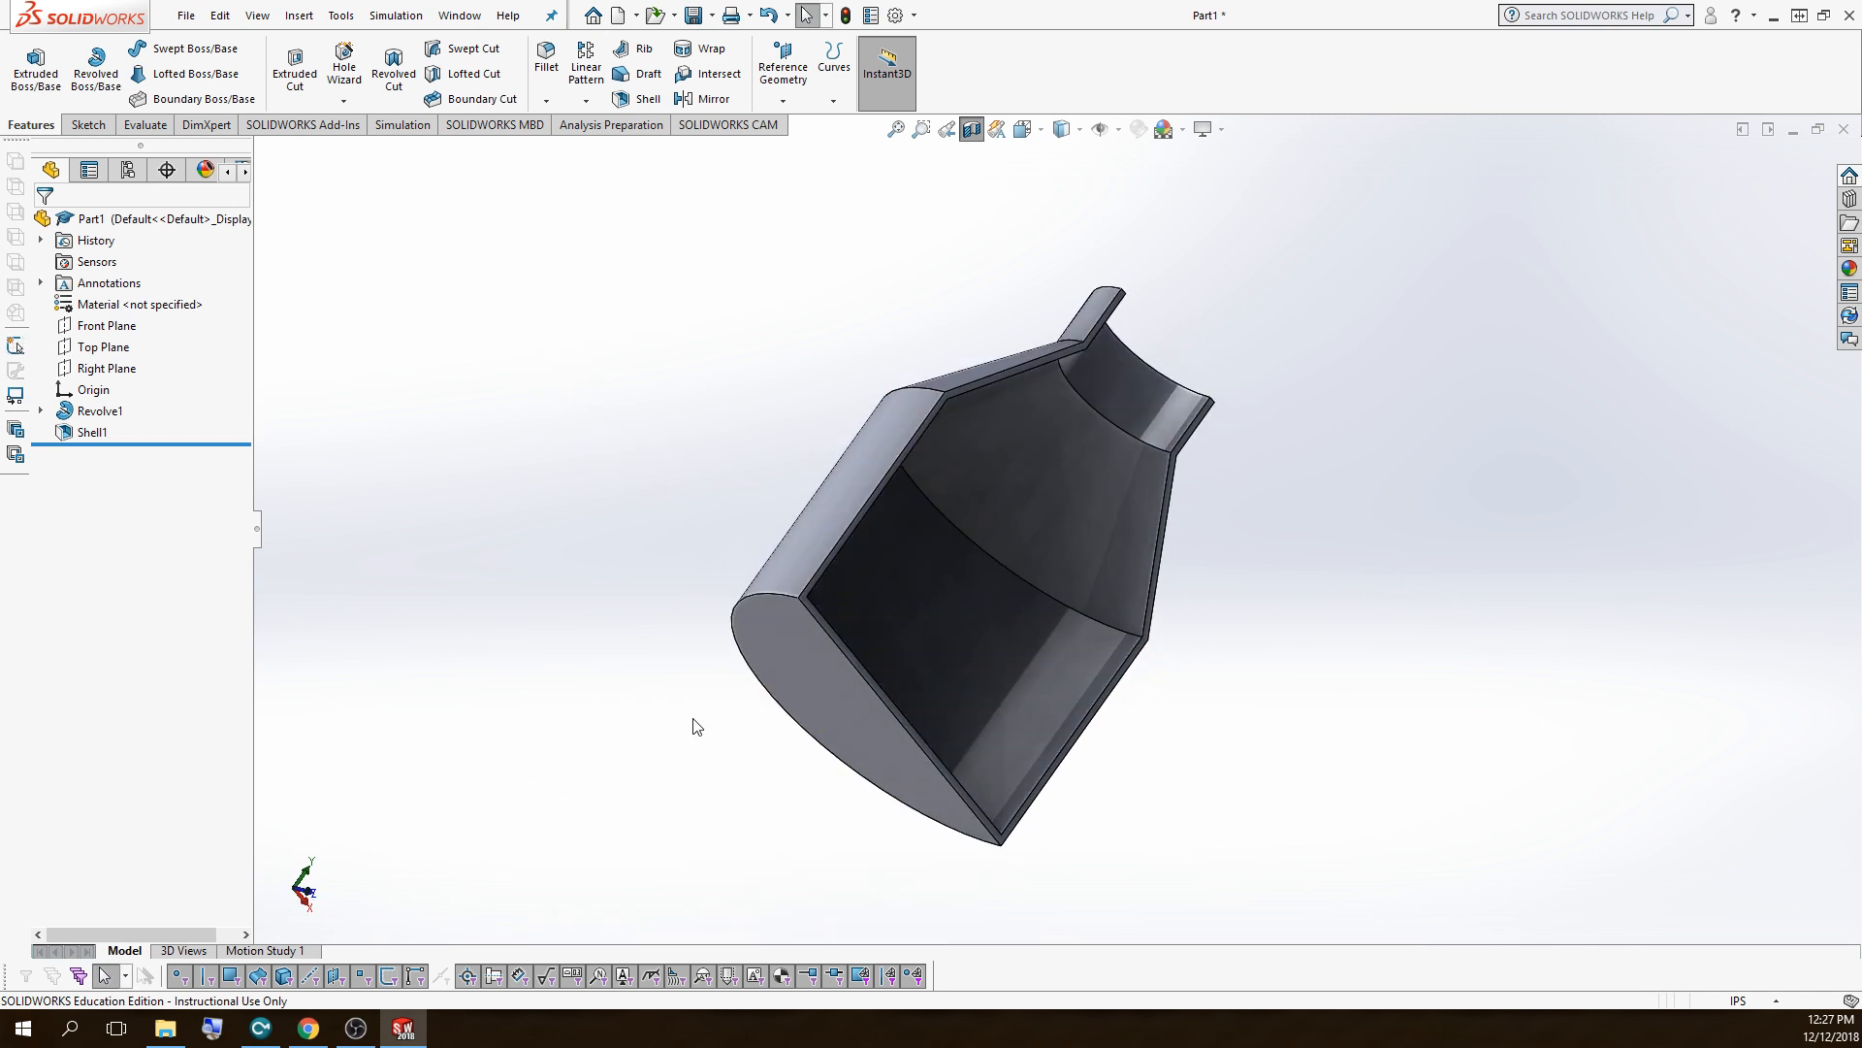